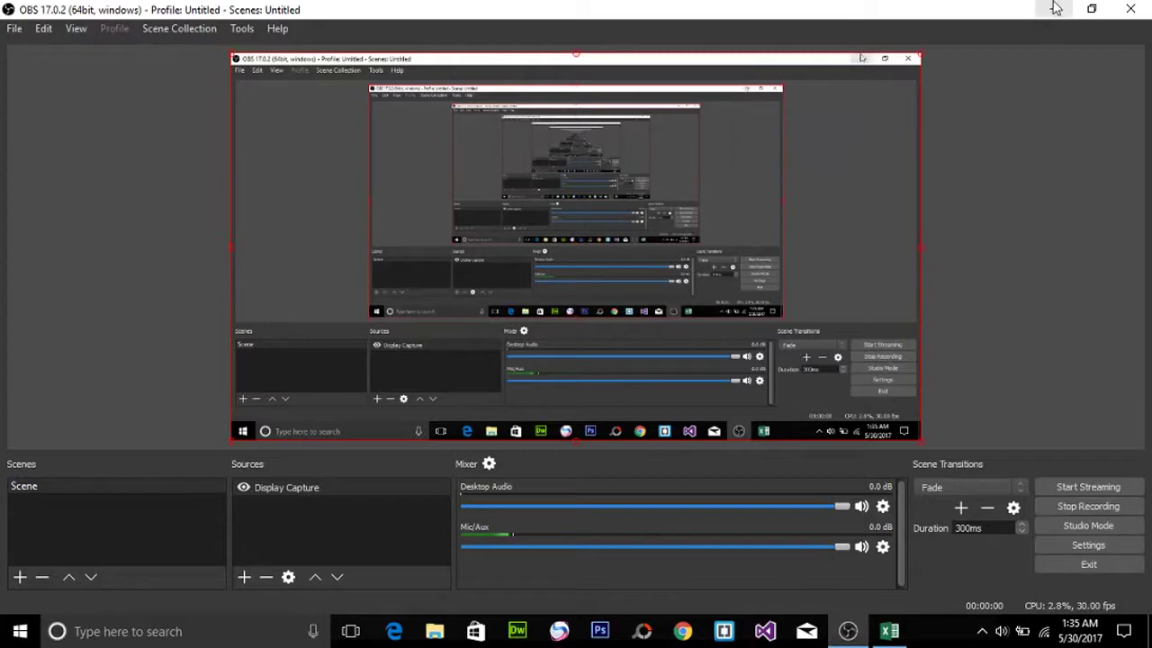
Minimize the OBS window and switch to the blank Excel workbook
{"action": "left_click", "coordinate": [1054, 9]}
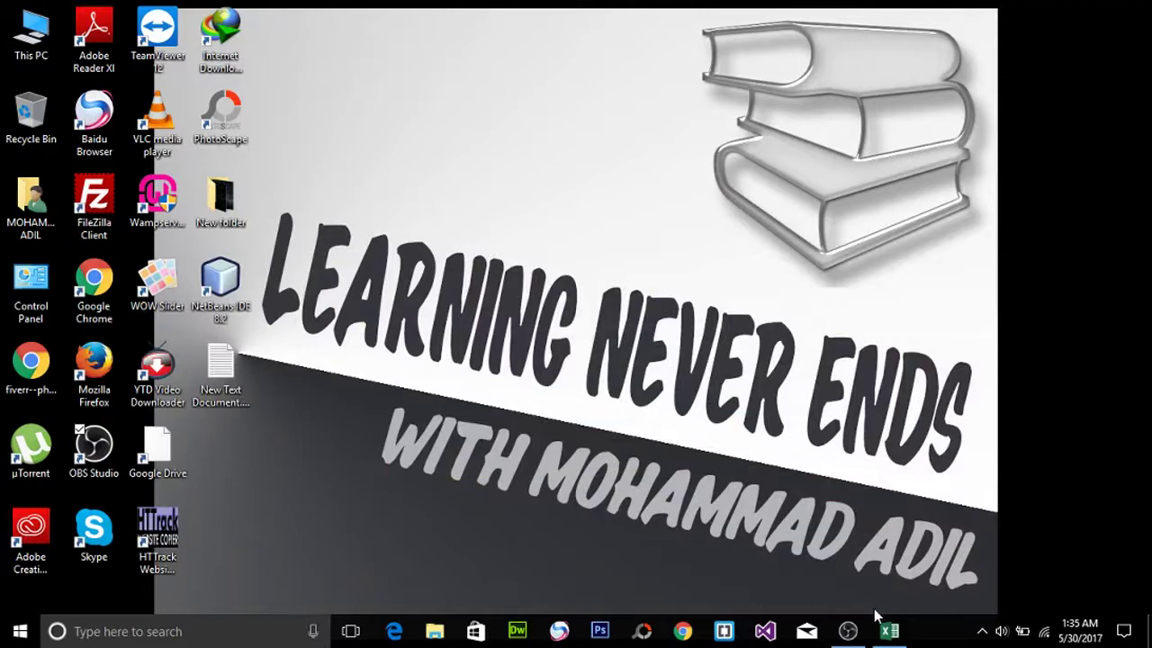
{"action": "left_click", "coordinate": [888, 631]}
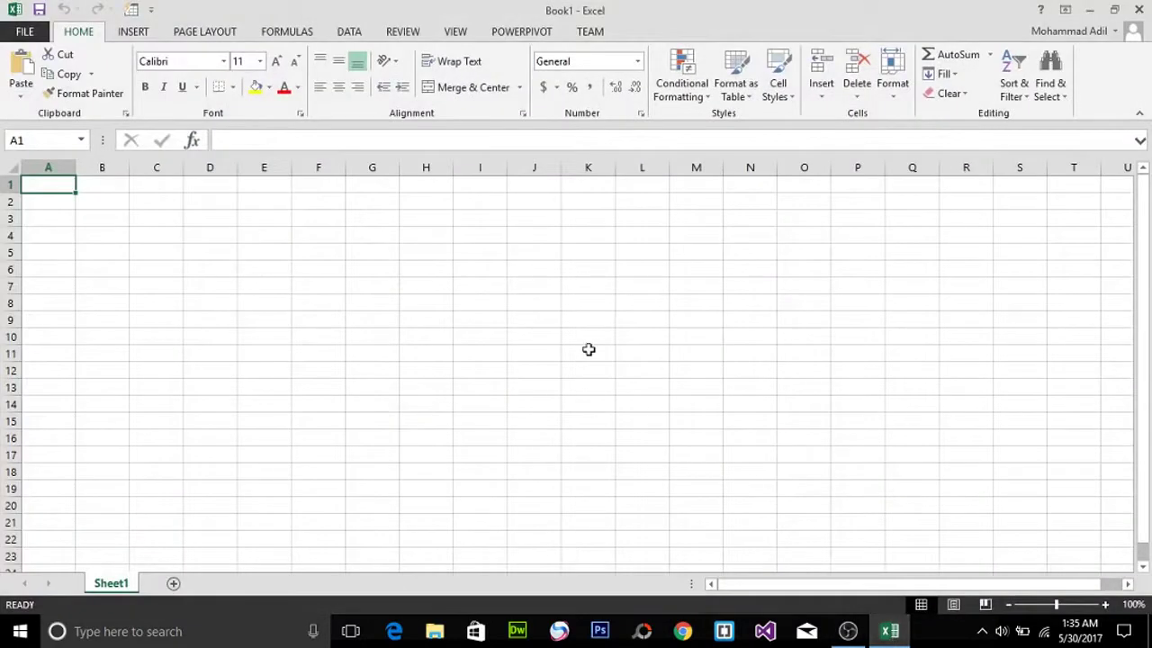
{"action": "left_click", "coordinate": [371, 256]}
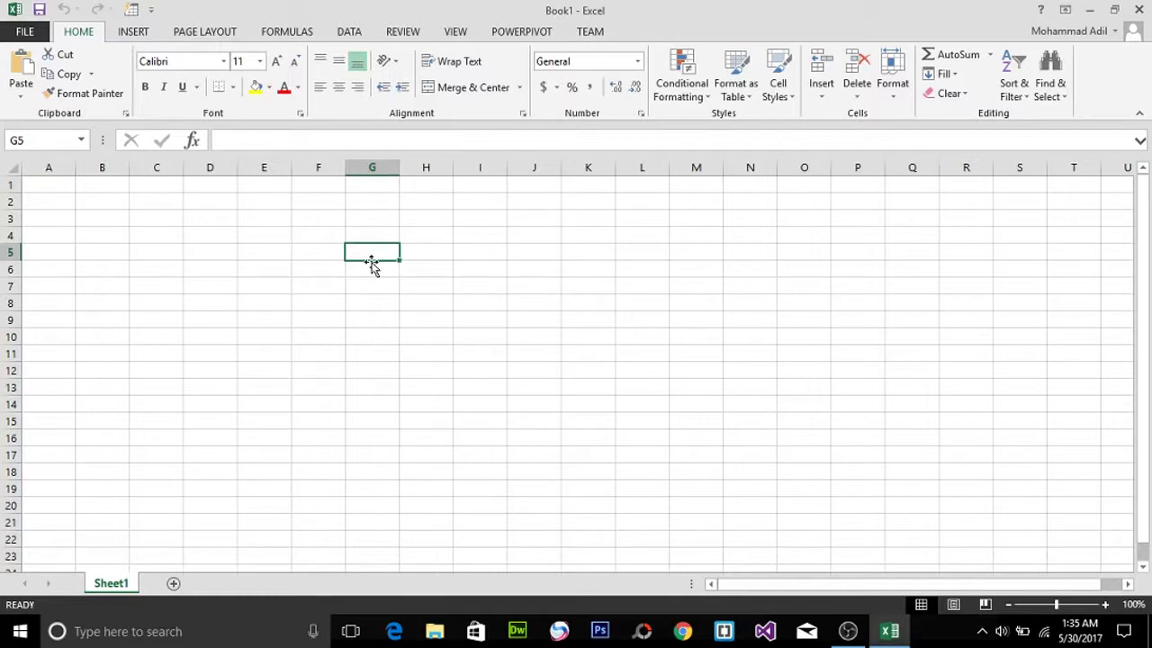
Enter the headings SR NO, NAME and ROLLNO in cells F6 to H6
{"action": "left_click", "coordinate": [304, 266]}
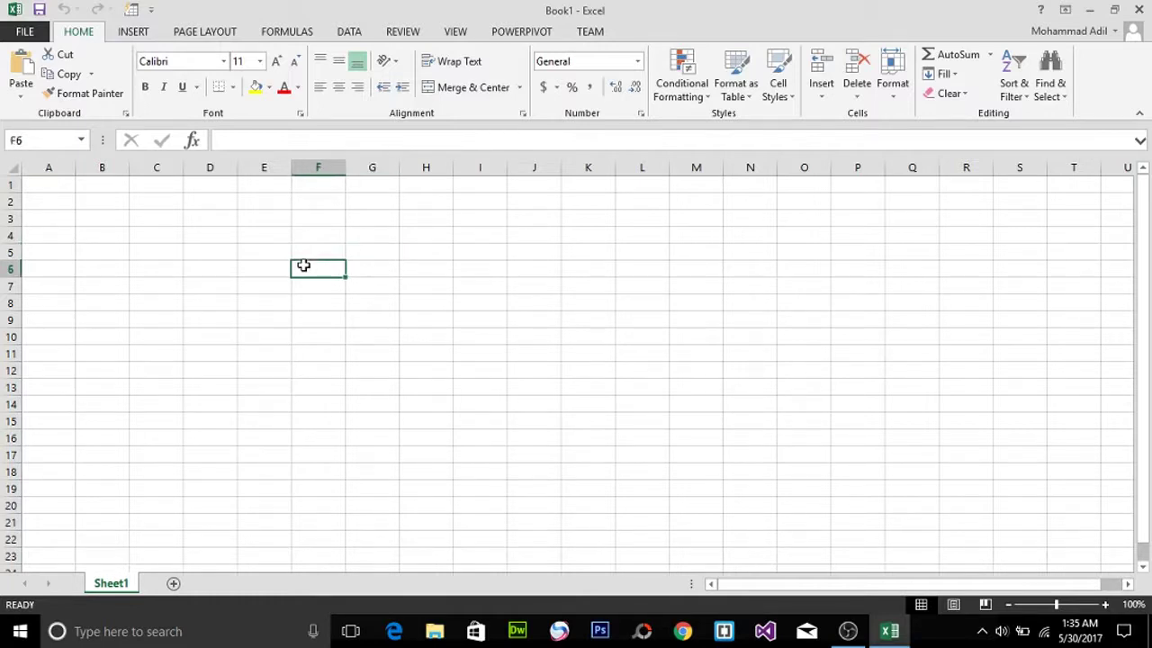
{"action": "type", "text": "SR NO"}
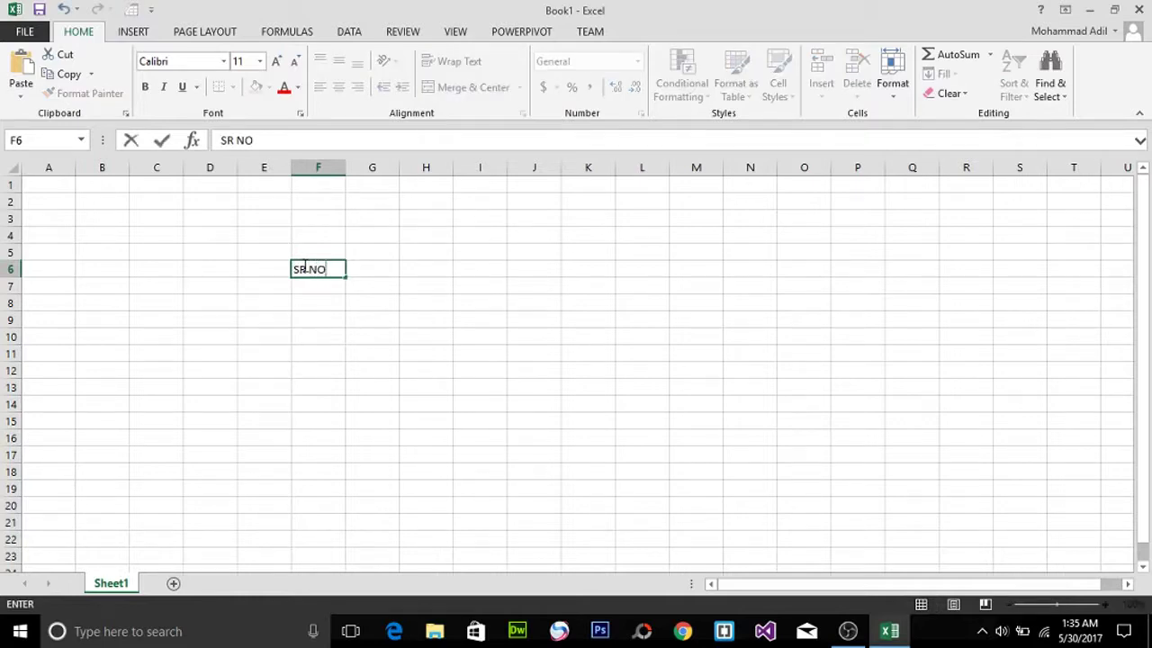
{"action": "key", "text": "Tab"}
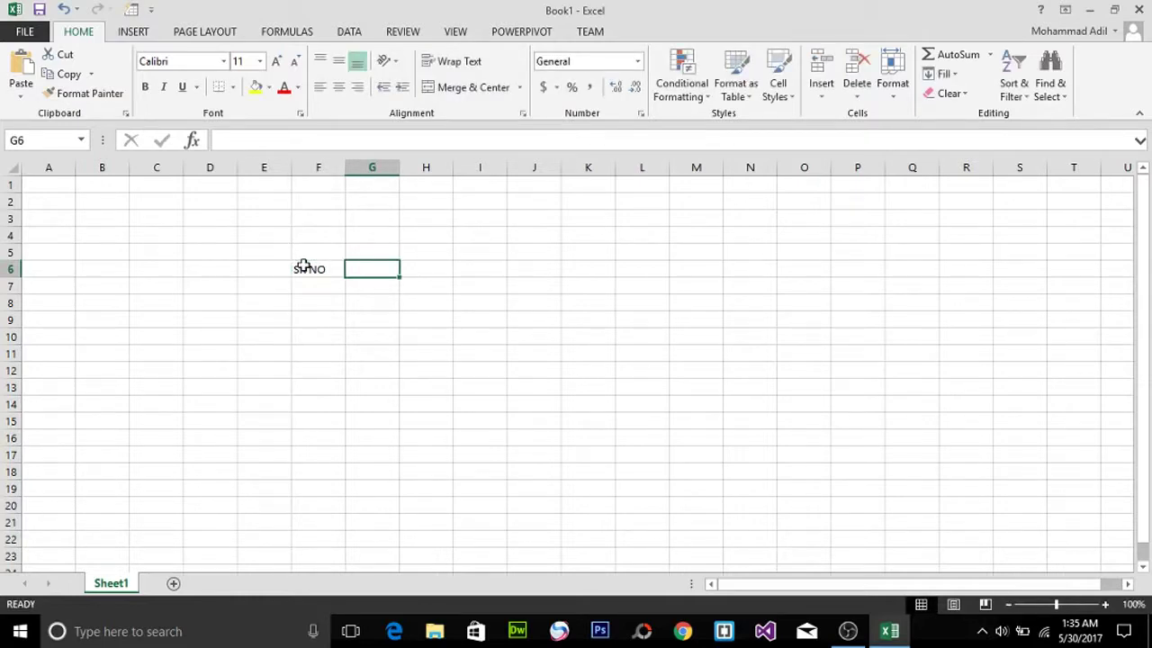
{"action": "type", "text": "NAME"}
{"action": "key", "text": "Tab"}
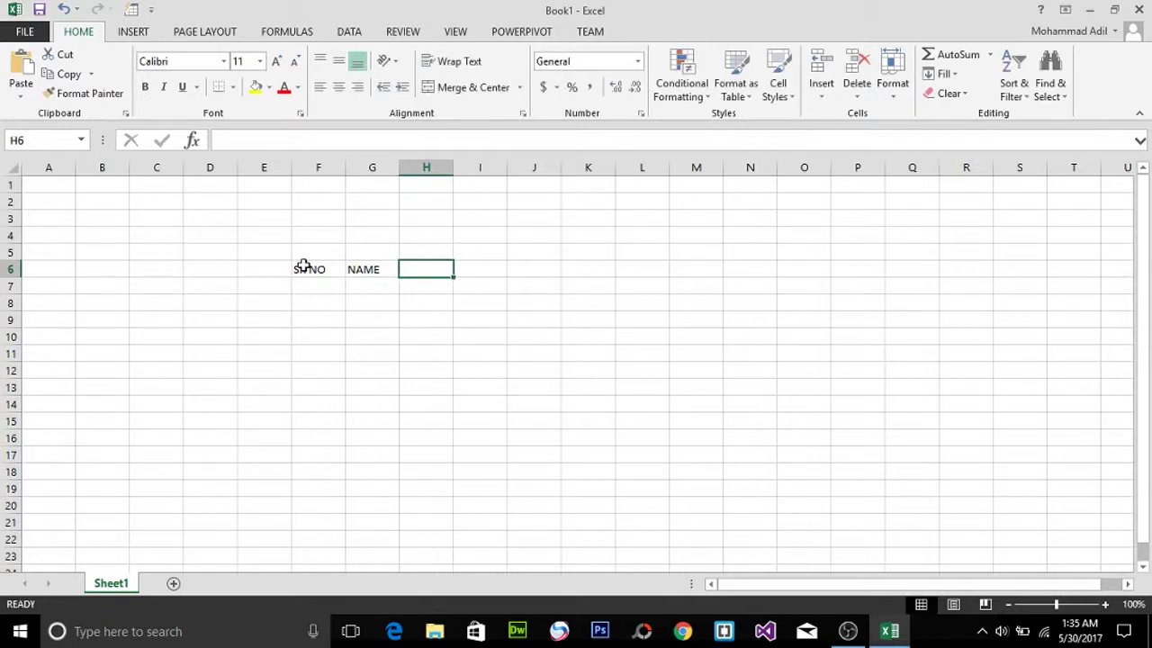
{"action": "type", "text": "ROLLNO"}
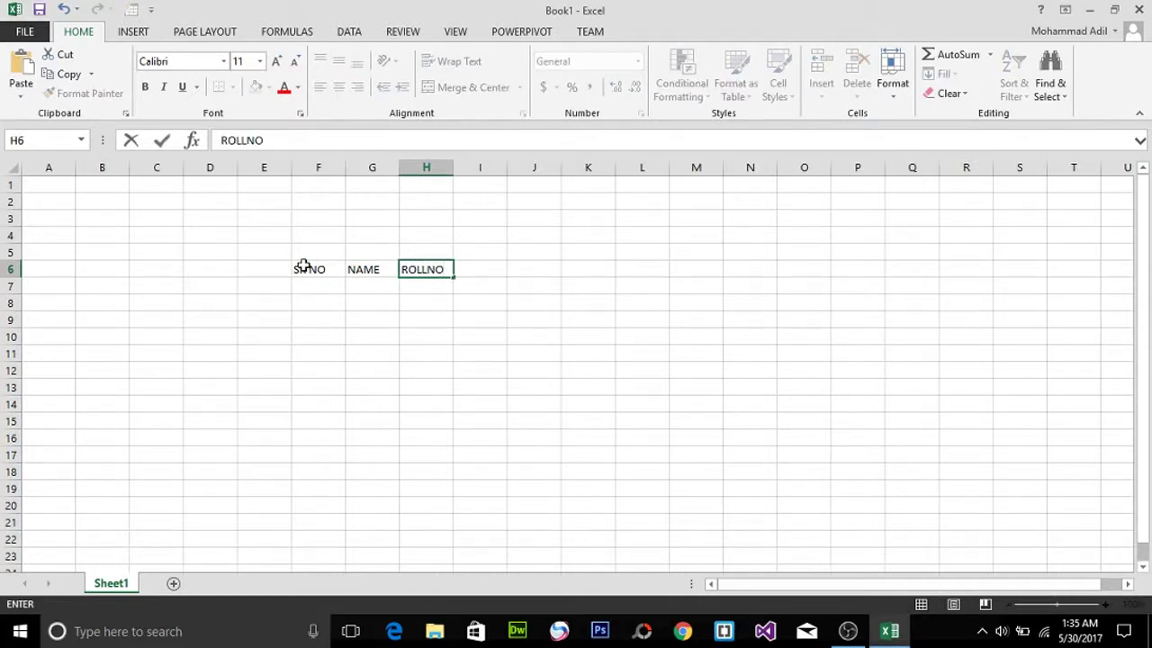
Continue the heading row with MARKS in I6 and TOTAL MARKS in J6
{"action": "key", "text": "Left"}
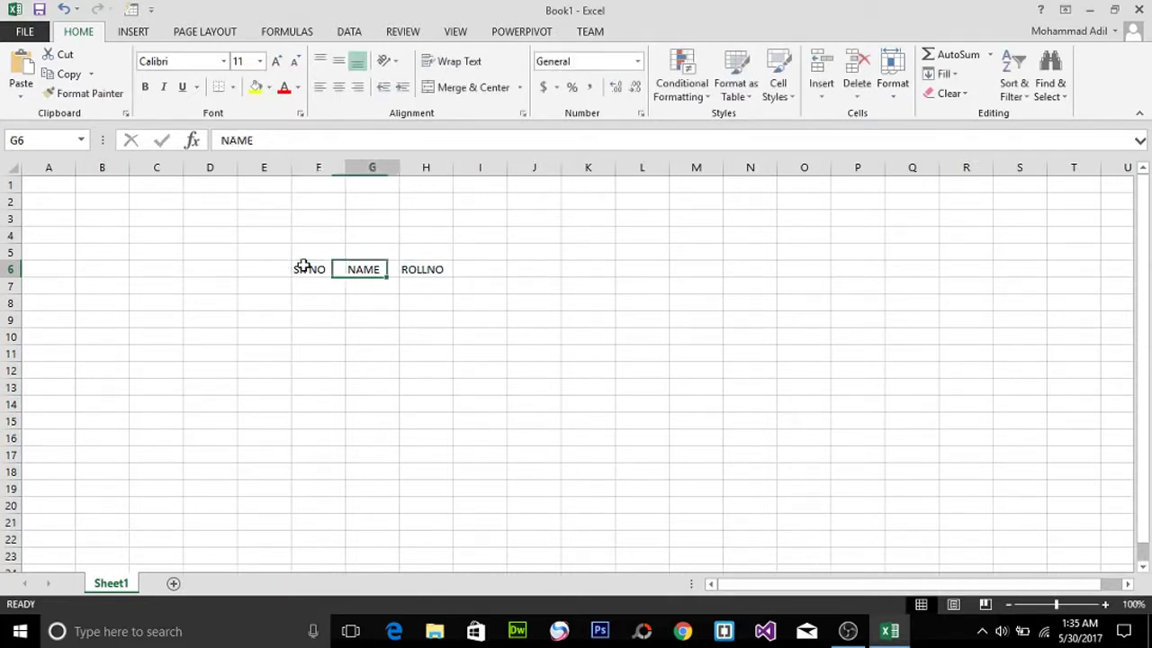
{"action": "key", "text": "Right"}
{"action": "key", "text": "Right"}
{"action": "key", "text": "Left"}
{"action": "key", "text": "Left"}
{"action": "key", "text": "Right"}
{"action": "key", "text": "Right"}
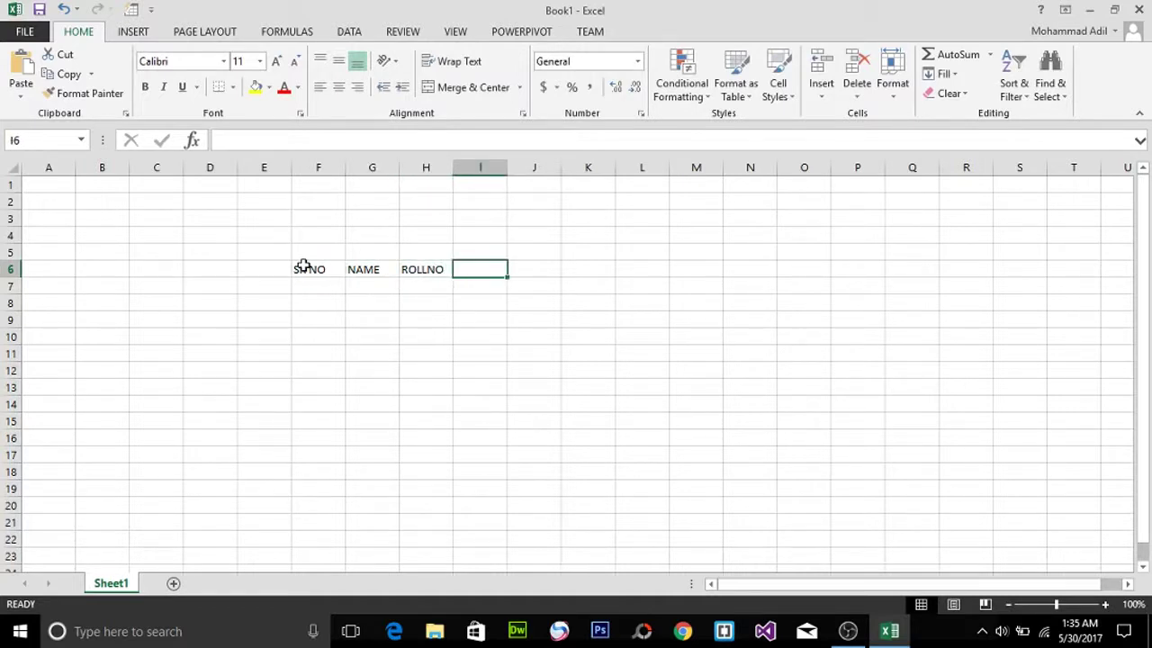
{"action": "type", "text": "MARKS"}
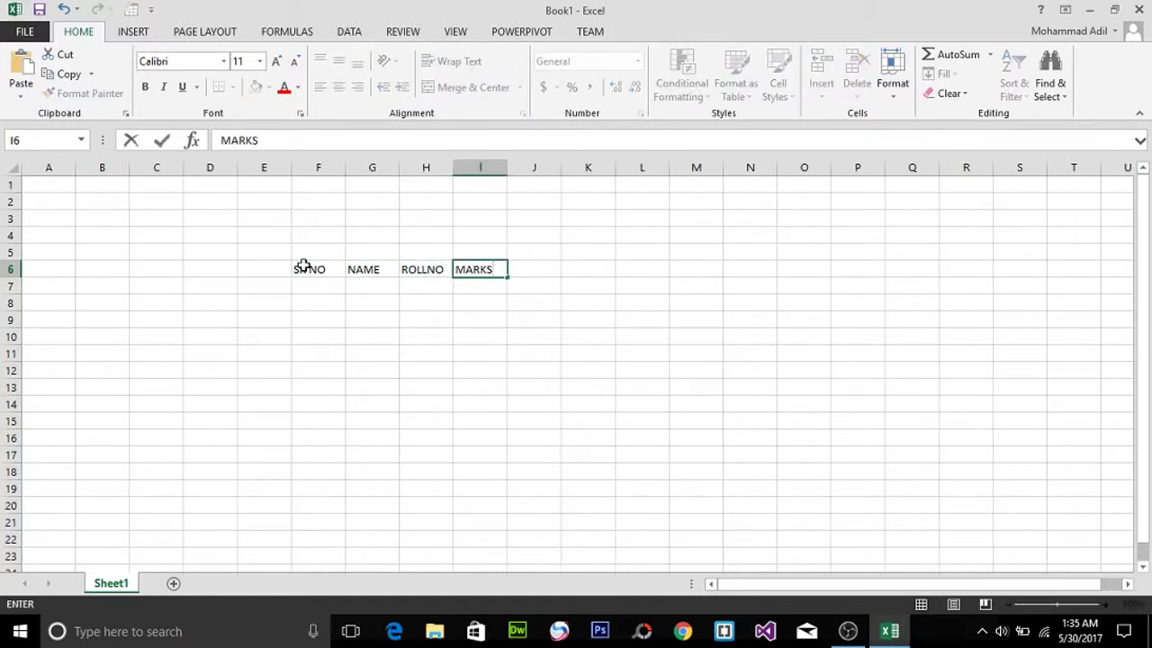
{"action": "key", "text": "Right"}
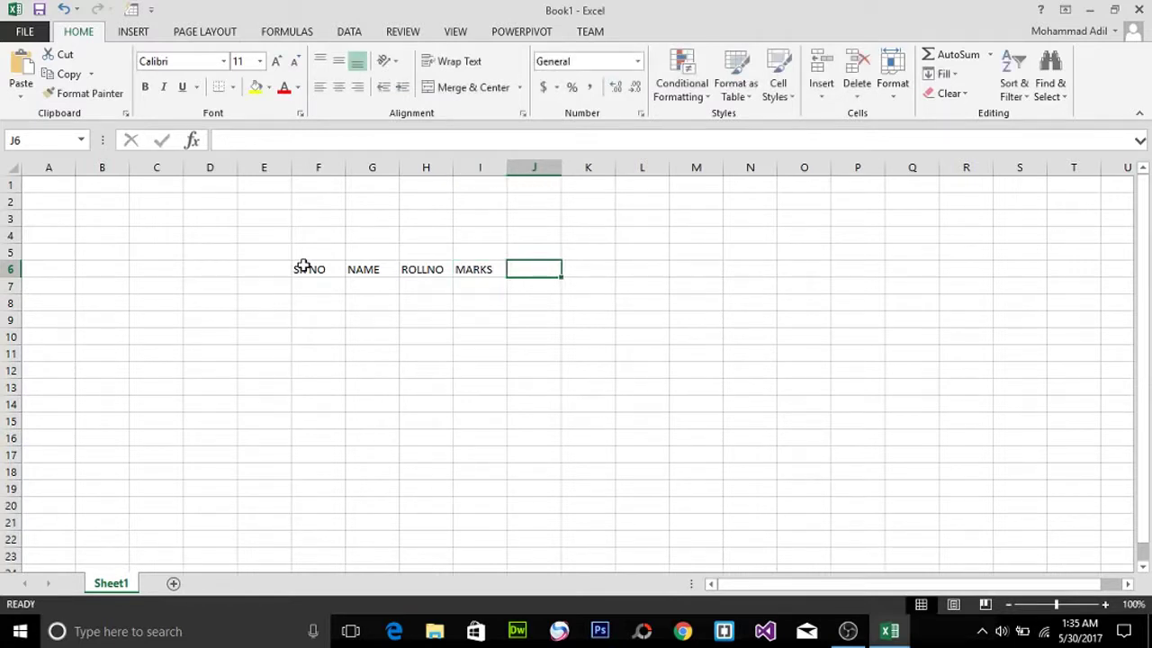
{"action": "type", "text": "TOTAL"}
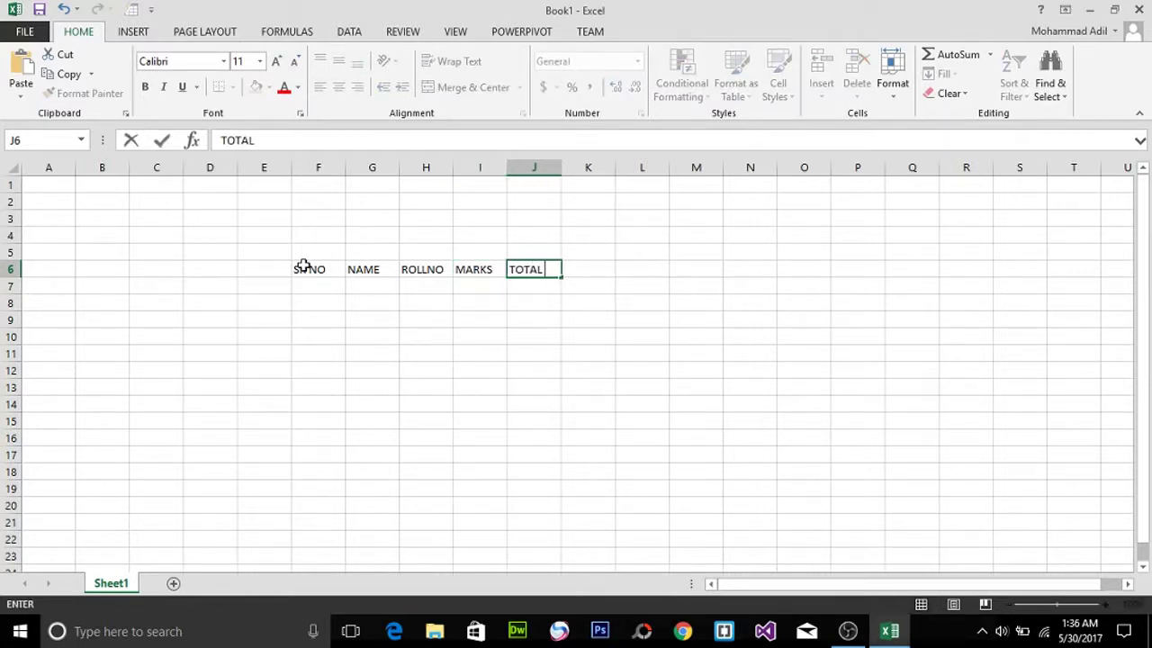
{"action": "type", "text": " MARKS"}
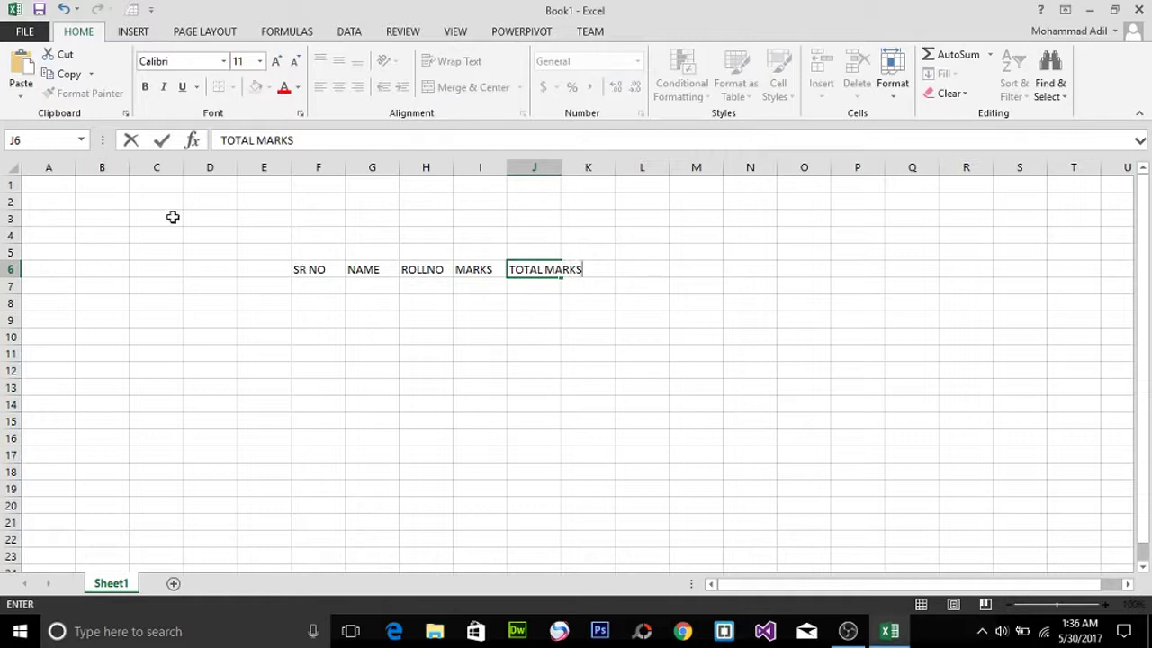
{"action": "left_click", "coordinate": [540, 286]}
Change the heading in cell I6 to OBTAINED MARKS
{"action": "left_click", "coordinate": [484, 270]}
{"action": "double_click", "coordinate": [485, 270]}
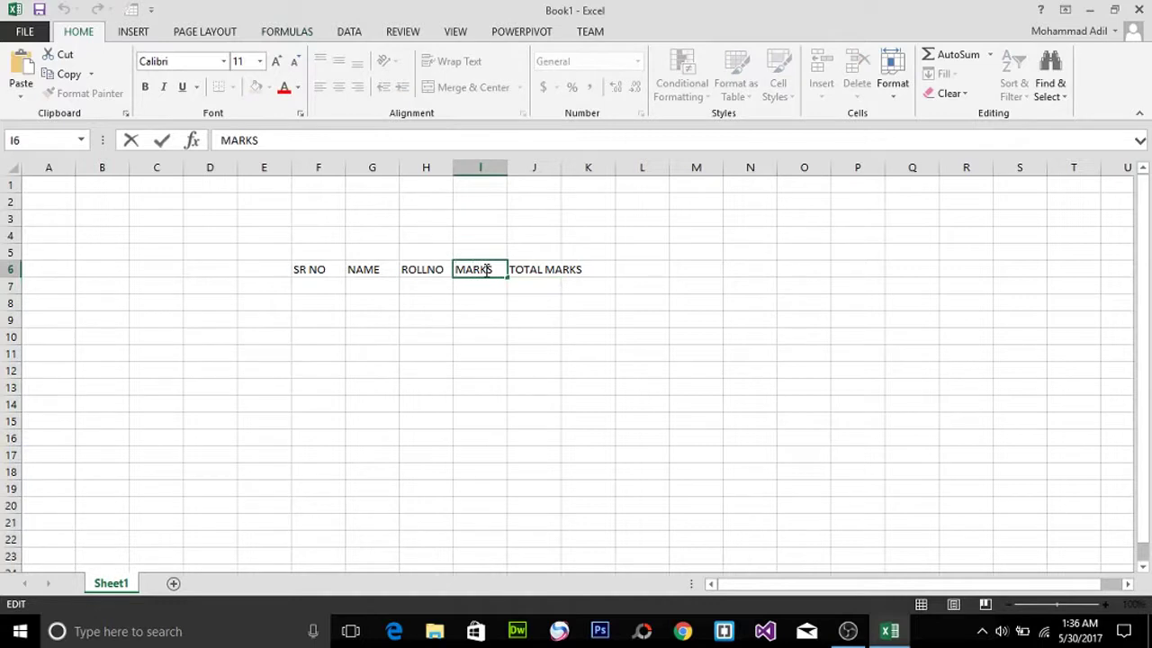
{"action": "type", "text": "OBTAINE"}
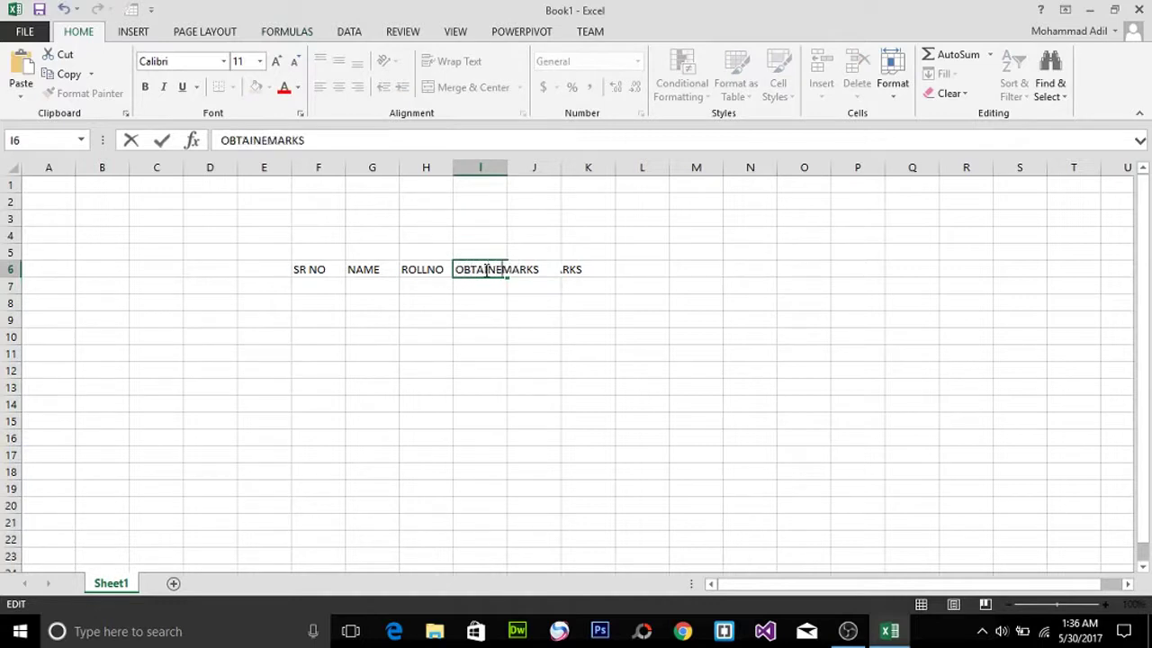
{"action": "type", "text": "D"}
{"action": "key", "text": "Return"}
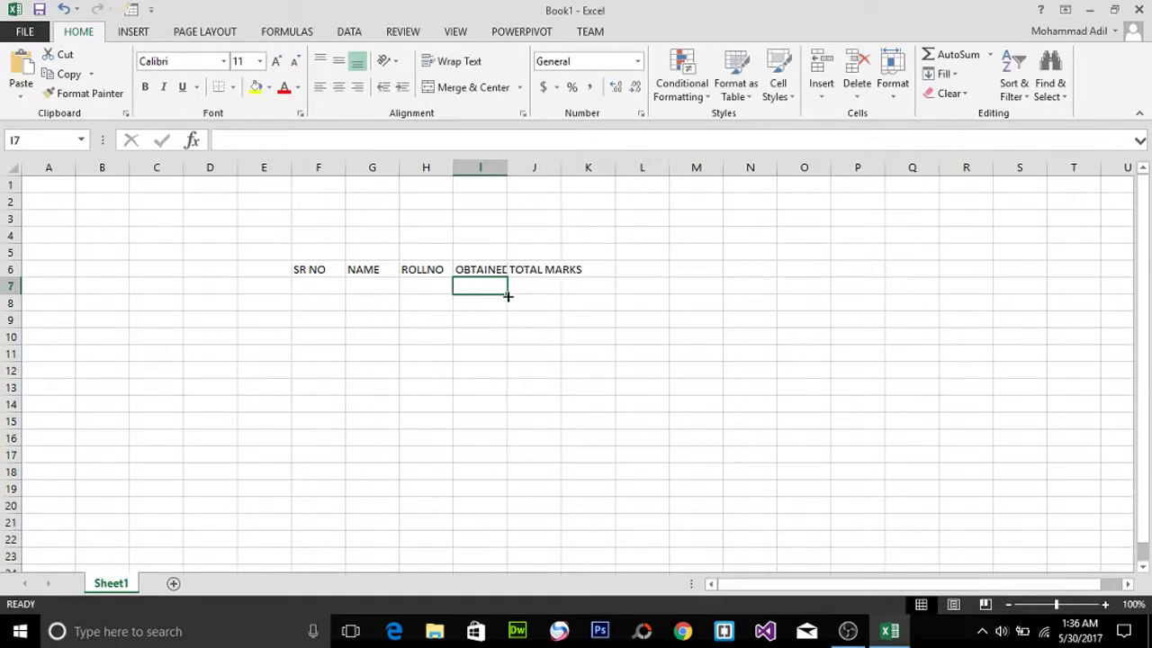
Widen column I so the full OBTAINED MARKS heading fits in its cell
{"action": "left_click", "coordinate": [480, 269]}
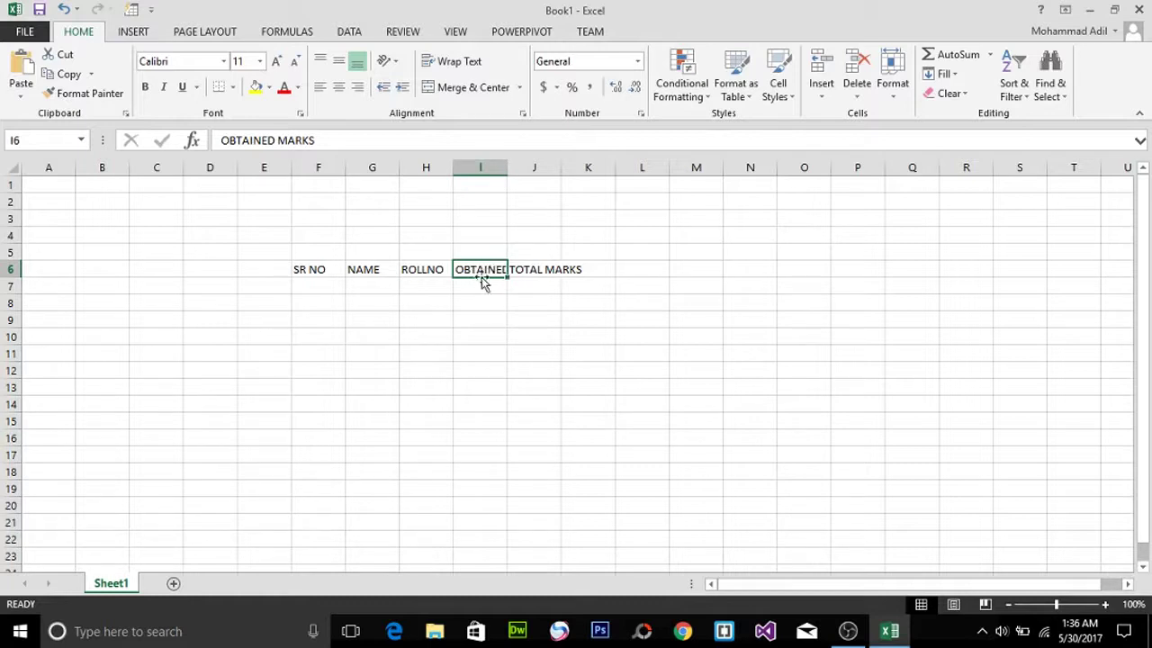
{"action": "left_click", "coordinate": [492, 168]}
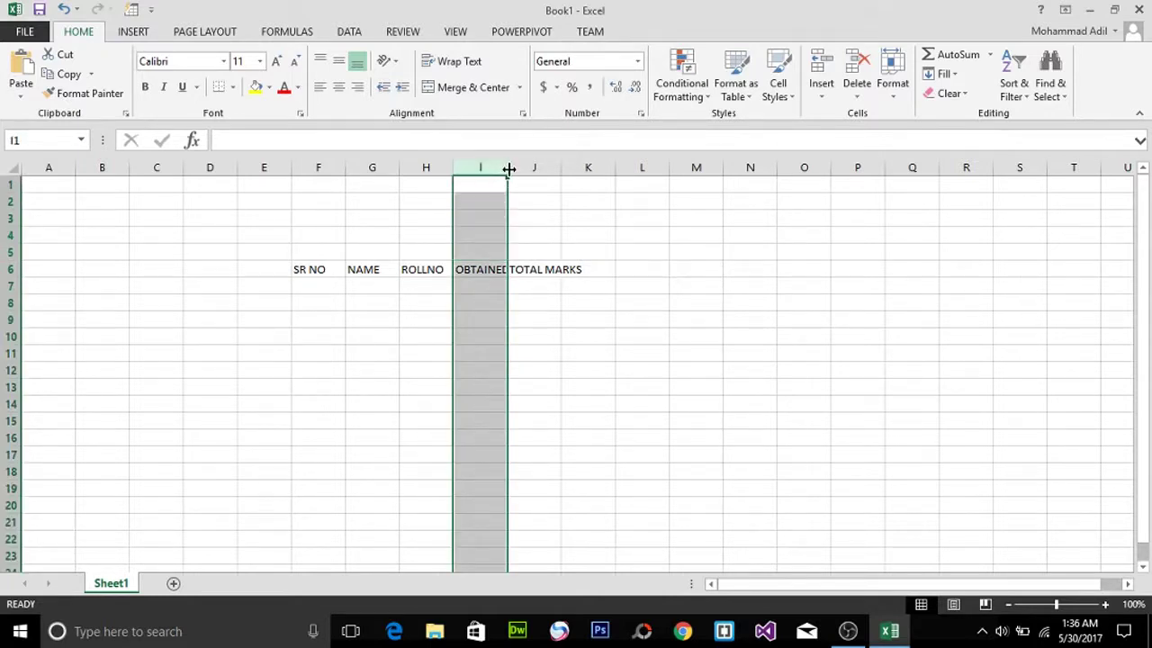
{"action": "left_click_drag", "start_coordinate": [508, 169], "coordinate": [558, 190]}
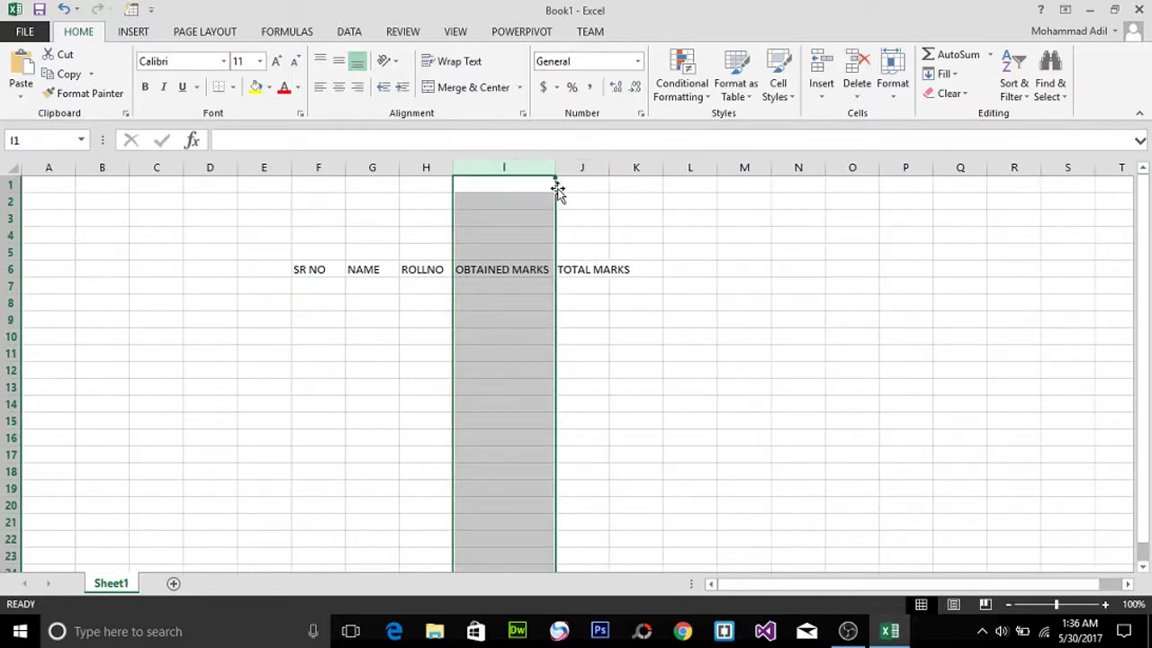
{"action": "left_click", "coordinate": [507, 269]}
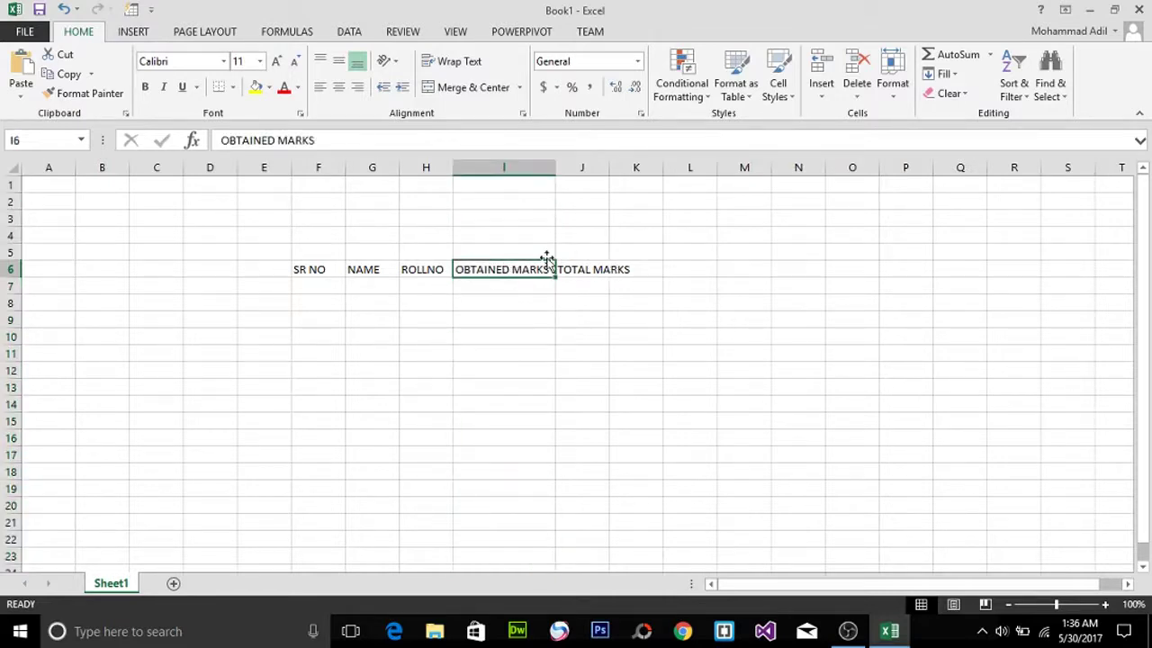
Widen column J so the full TOTAL MARKS heading fits in its cell
{"action": "left_click", "coordinate": [587, 269]}
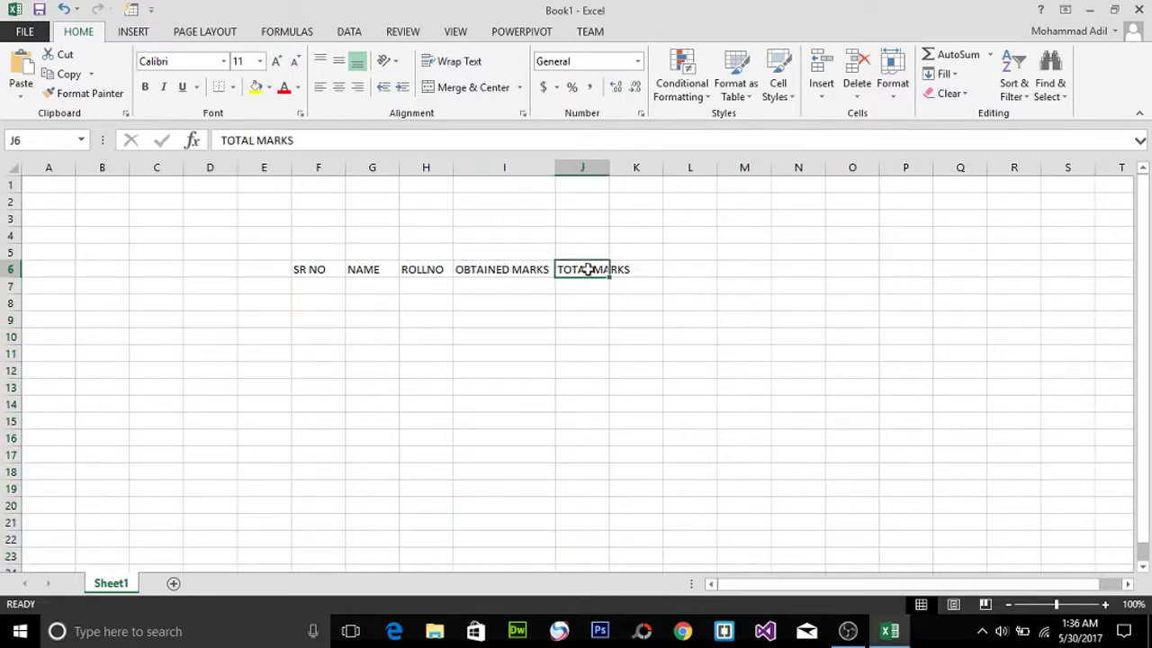
{"action": "left_click", "coordinate": [585, 167]}
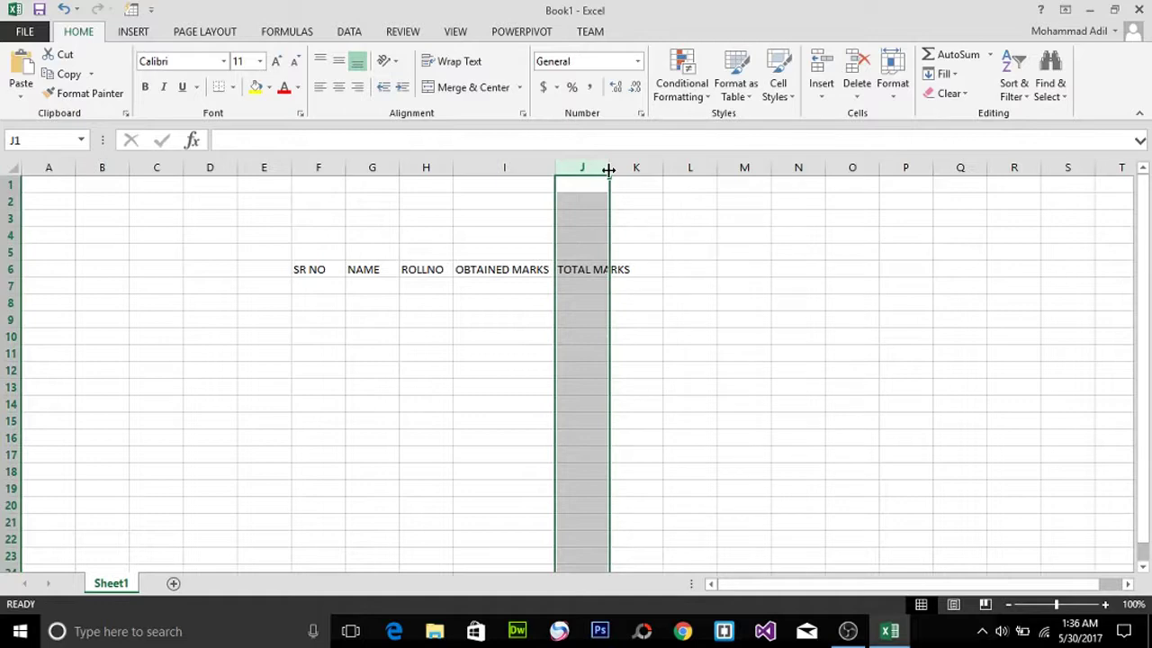
{"action": "left_click_drag", "start_coordinate": [609, 170], "coordinate": [637, 178]}
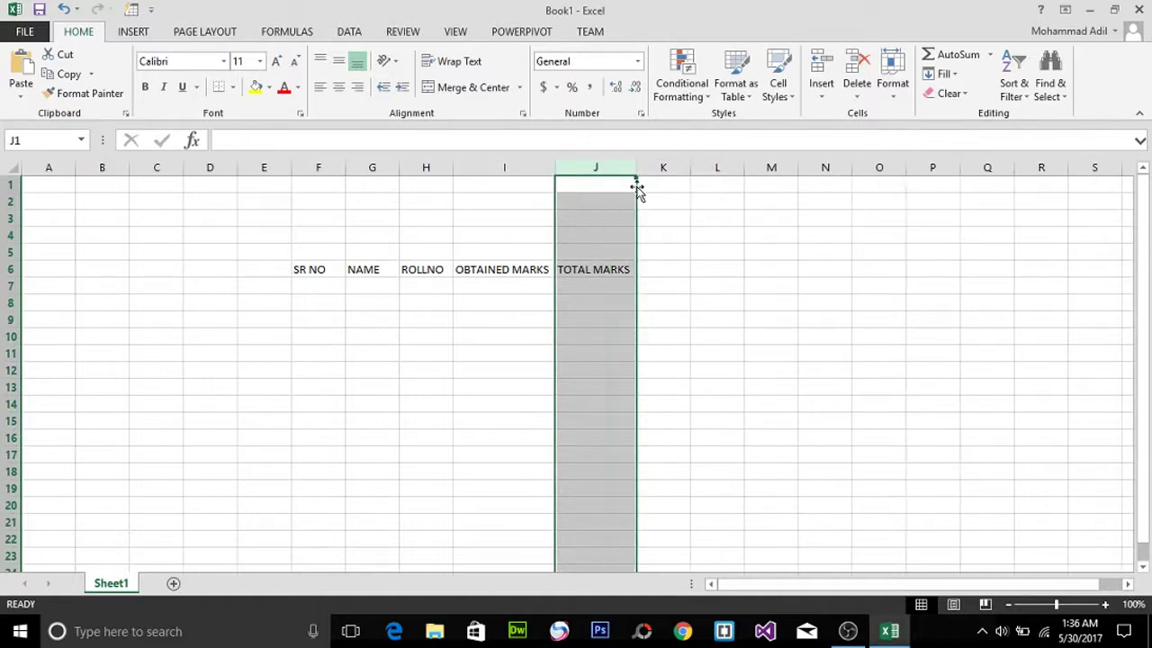
{"action": "left_click", "coordinate": [511, 303]}
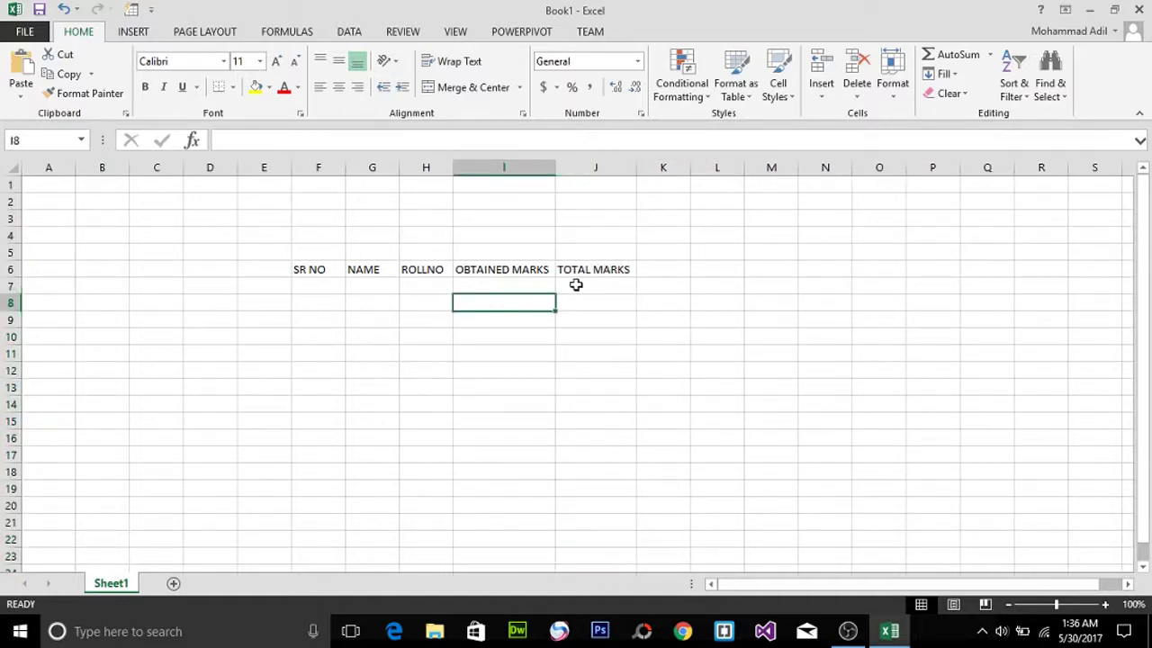
Enter 1 as the first serial number in cell F7, under SR NO
{"action": "left_click", "coordinate": [325, 286]}
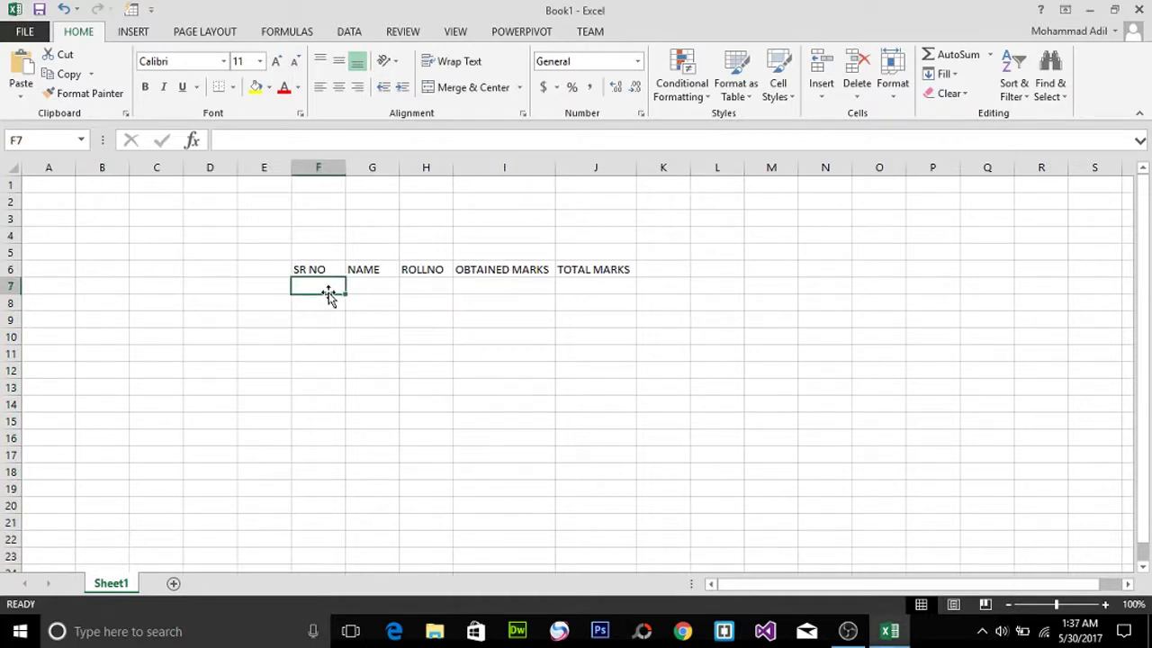
{"action": "type", "text": "1"}
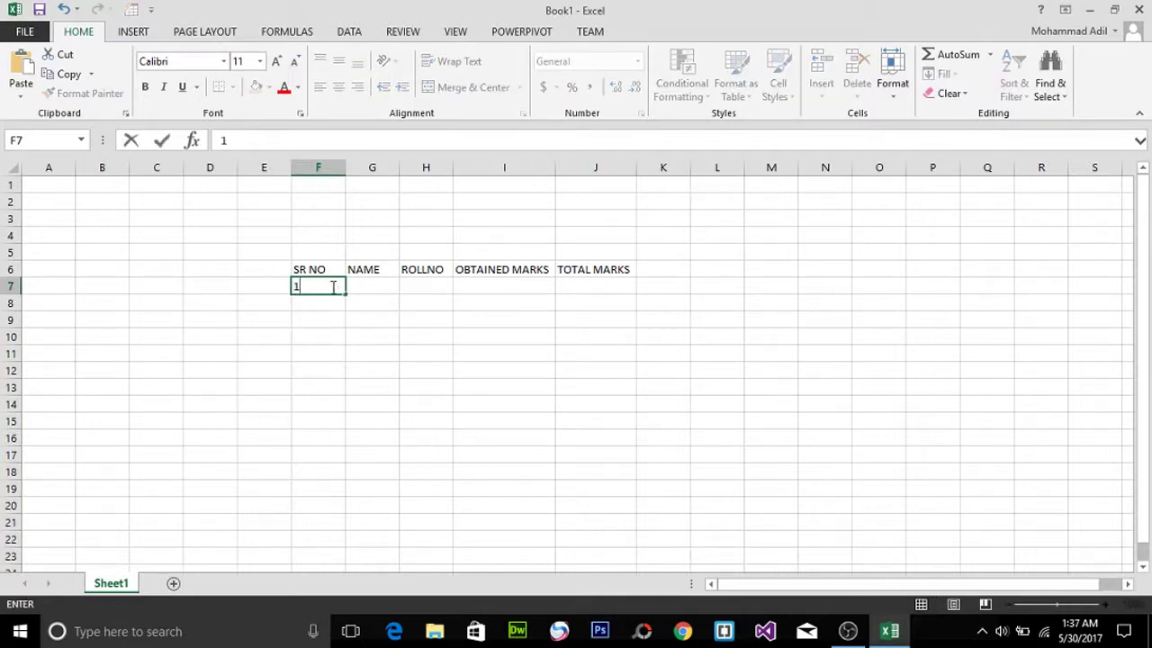
{"action": "key", "text": "Return"}
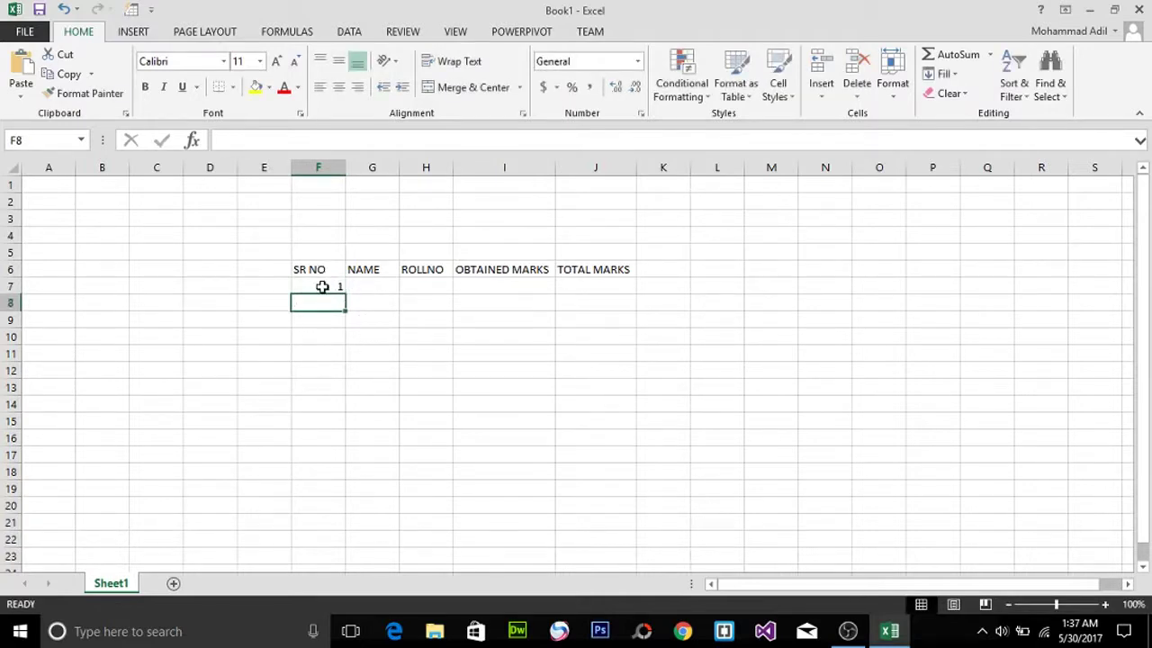
{"action": "left_click", "coordinate": [322, 286]}
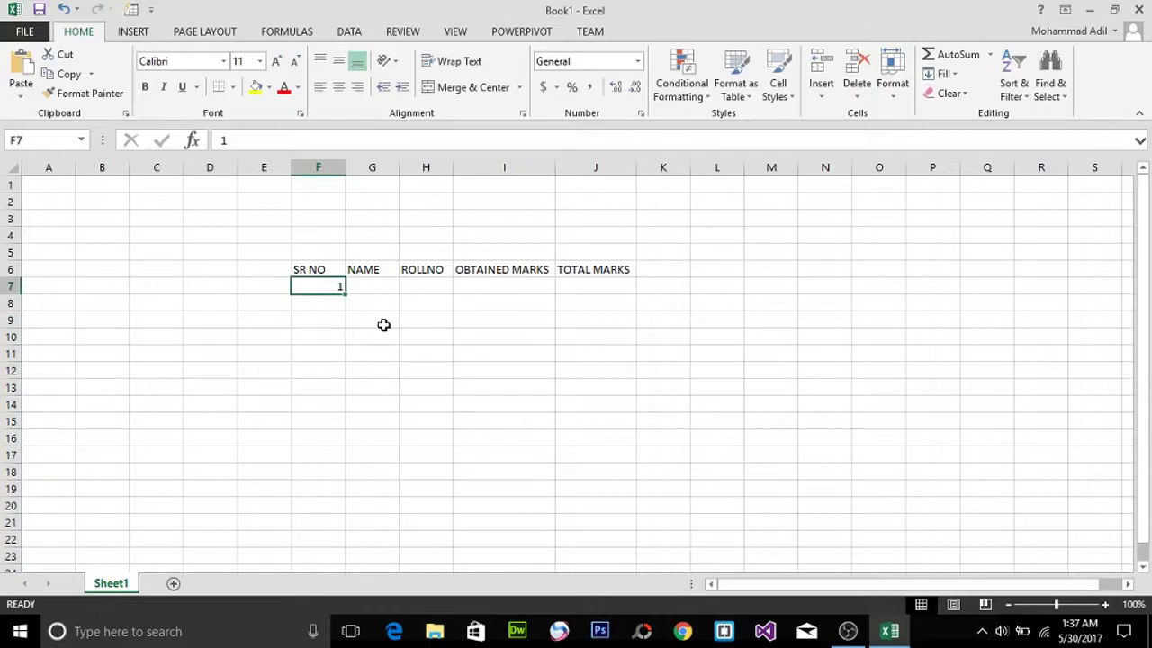
Enter the note FILL HANDLE in cell C7, beside the table
{"action": "left_click", "coordinate": [164, 282]}
{"action": "type", "text": "F"}
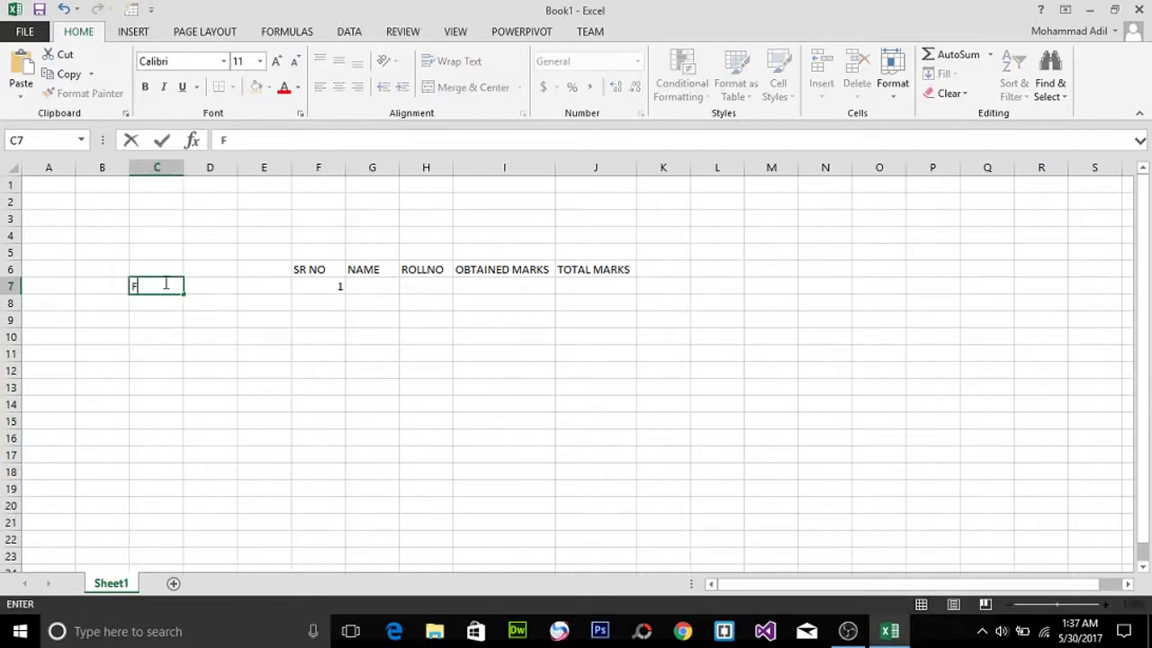
{"action": "type", "text": "ILL HANDE"}
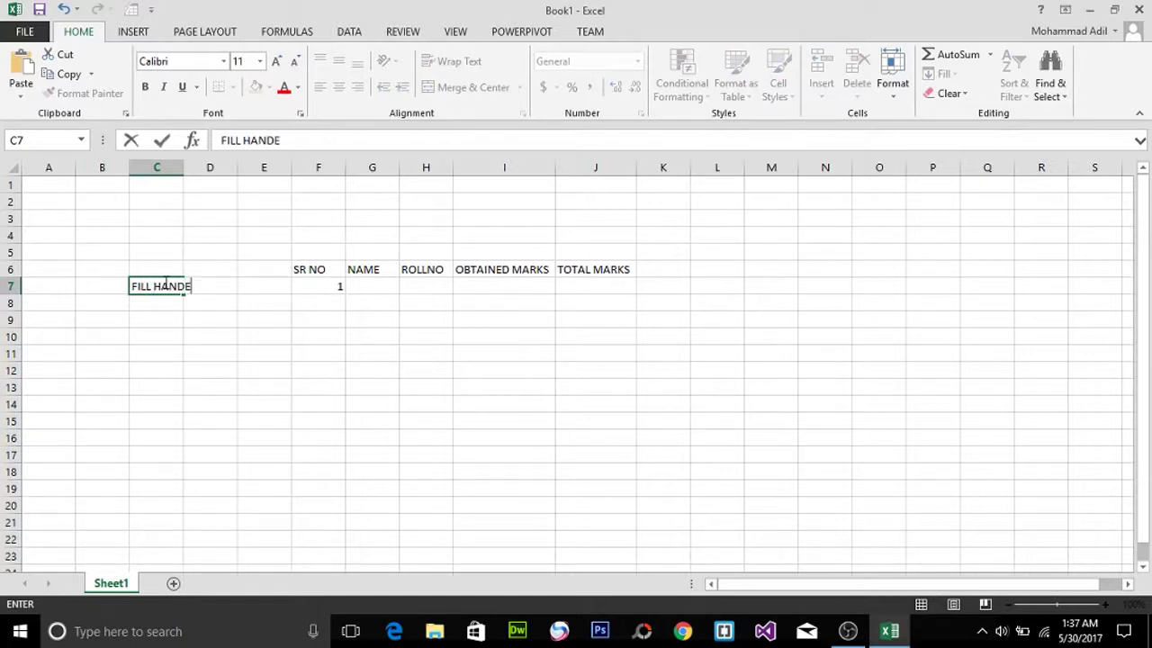
{"action": "key", "text": "BackSpace"}
{"action": "type", "text": "LE"}
{"action": "key", "text": "Return"}
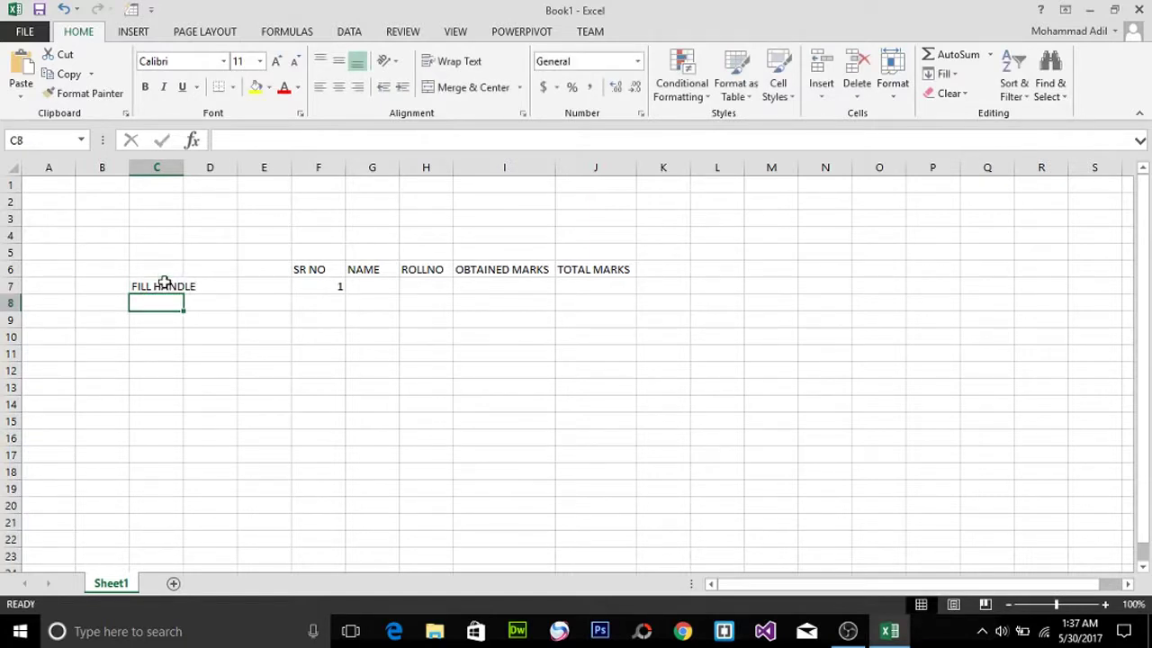
Enter the serial numbers 1, 2 and 3 individually in cells F7 to F9, under SR NO
{"action": "left_click", "coordinate": [333, 288]}
{"action": "type", "text": "1"}
{"action": "key", "text": "ctrl+Return"}
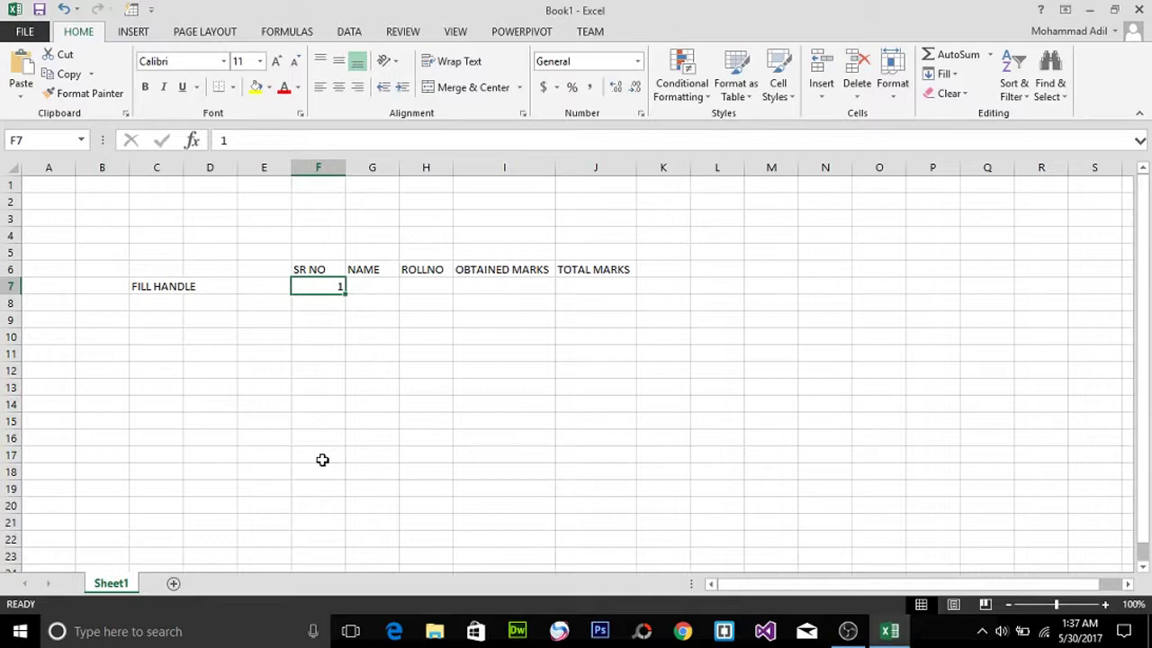
{"action": "left_click", "coordinate": [330, 302]}
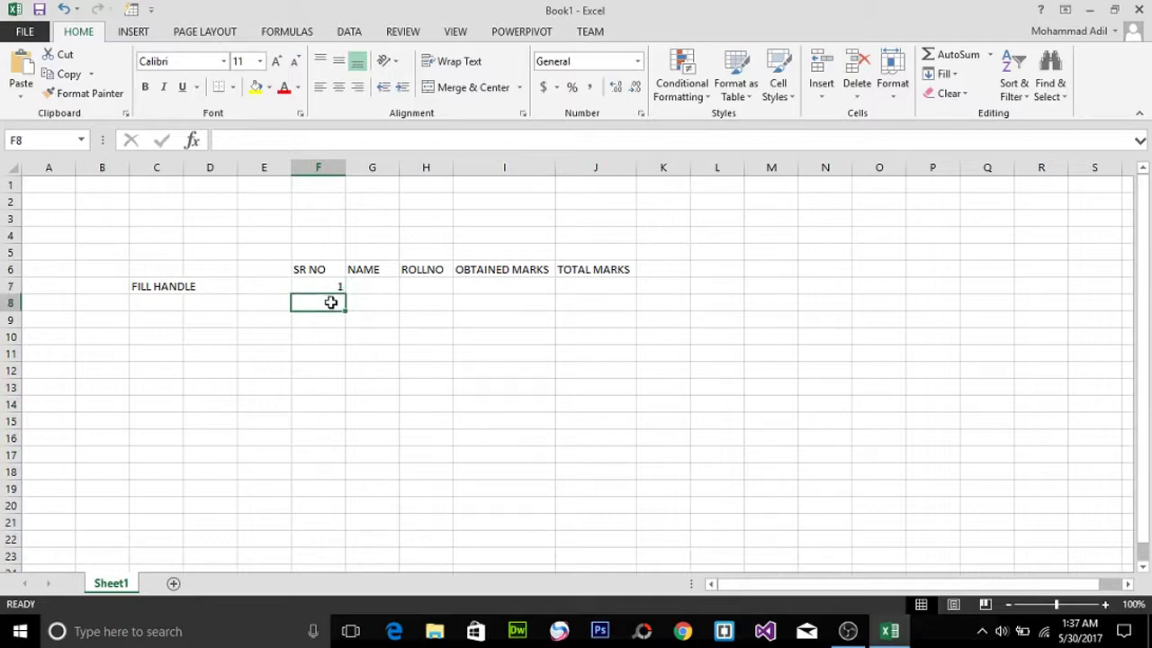
{"action": "type", "text": "2"}
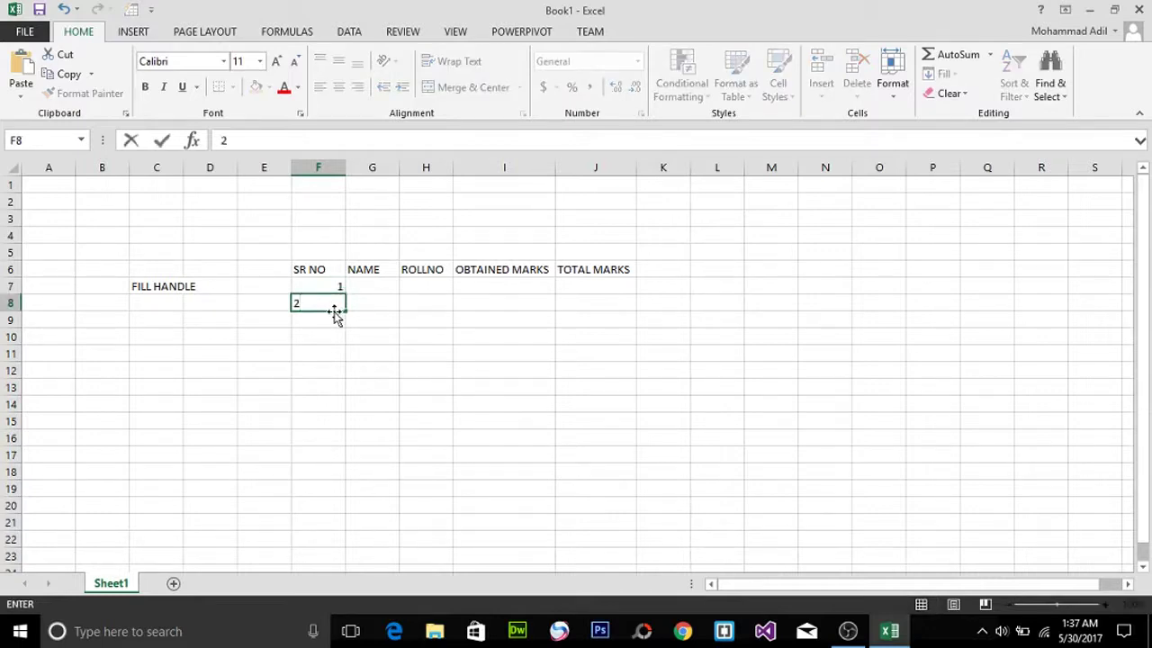
{"action": "key", "text": "Return"}
{"action": "type", "text": "3"}
{"action": "key", "text": "Return"}
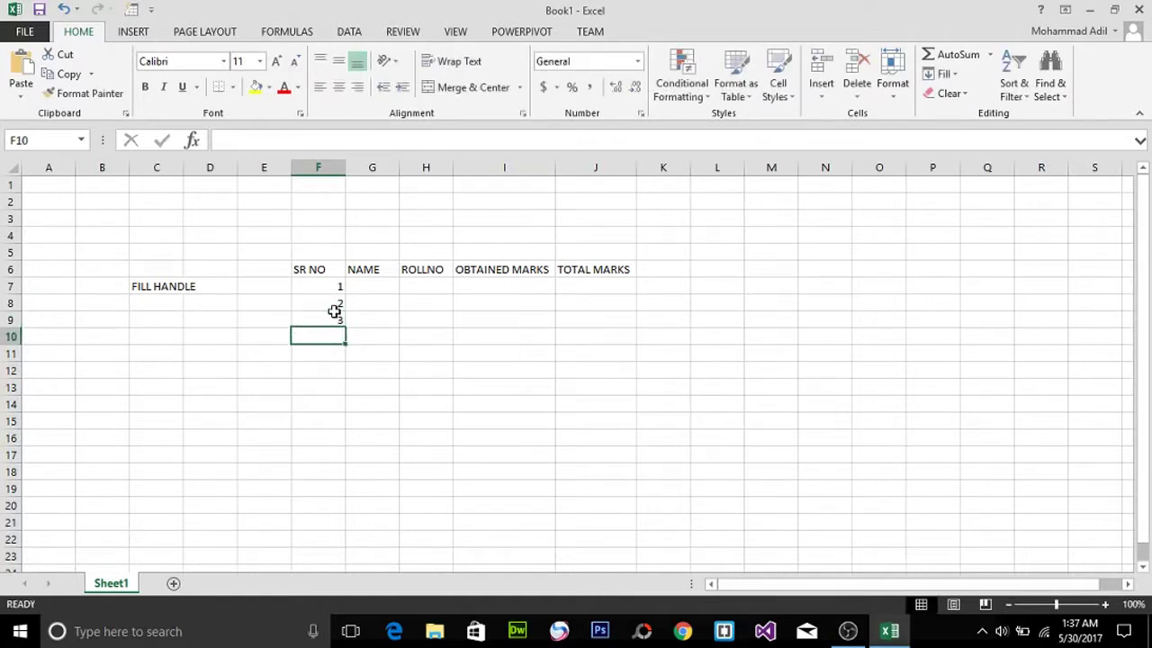
Clear the serial numbers from cells F8 and F9
{"action": "left_click_drag", "start_coordinate": [321, 302], "coordinate": [321, 323]}
{"action": "key", "text": "Delete"}
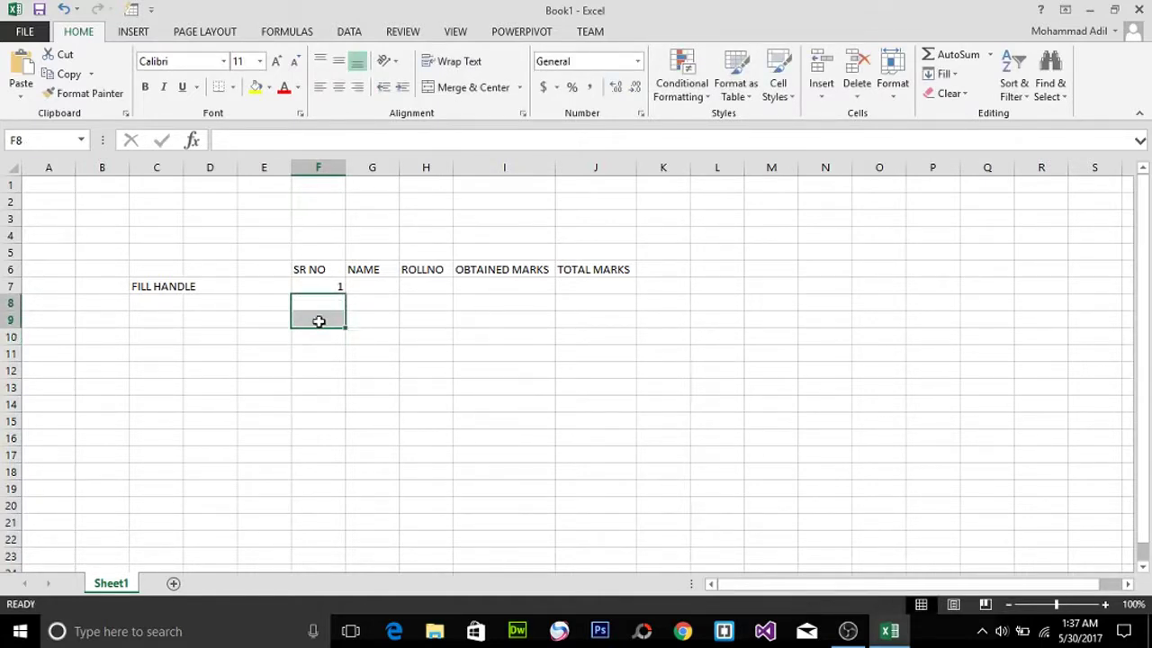
Use the fill handle to extend the serial numbers from 1 in cell F7 to 10 in cell F16
{"action": "left_click", "coordinate": [317, 286]}
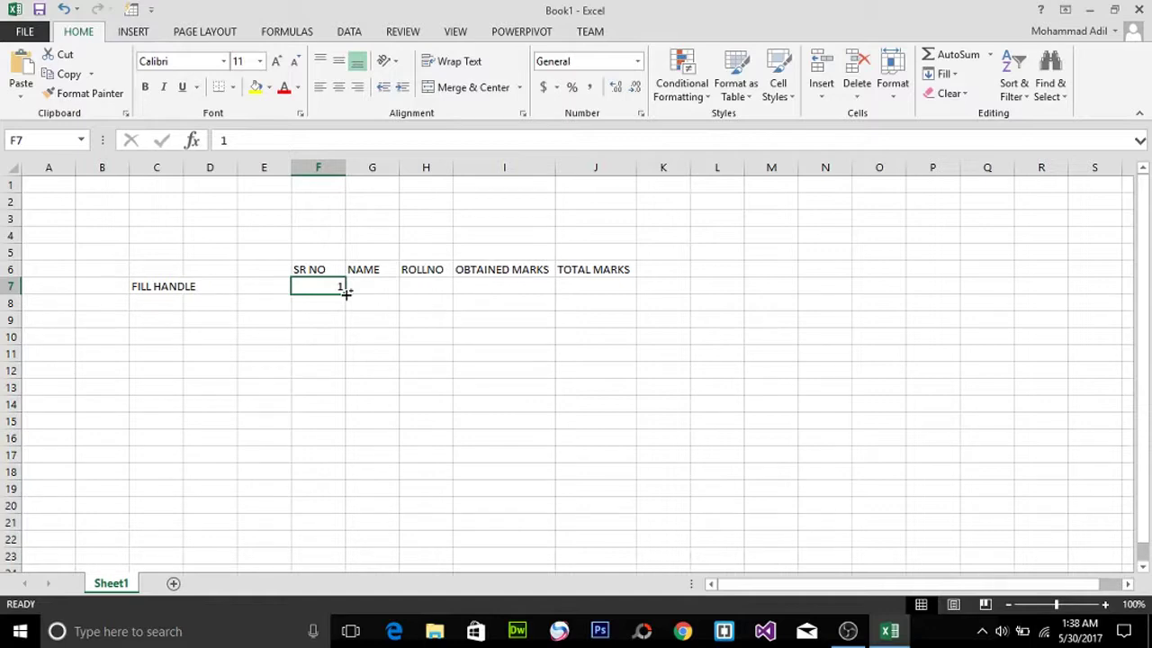
{"action": "left_click_drag", "start_coordinate": [346, 293], "coordinate": [338, 440]}
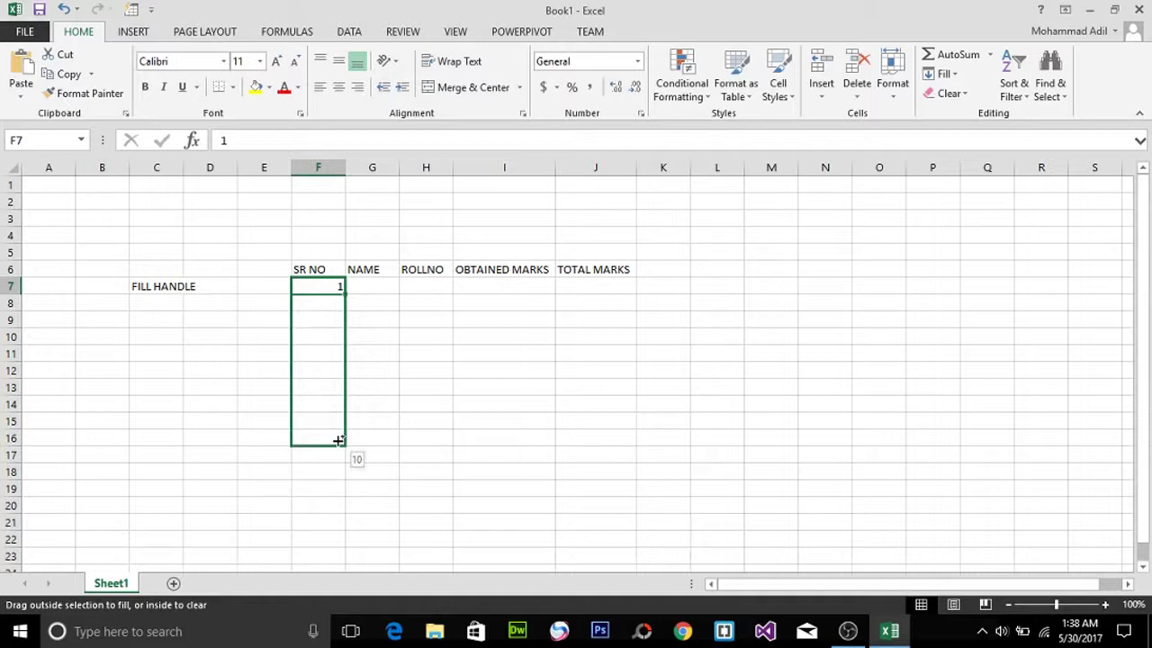
{"action": "left_click_drag", "start_coordinate": [338, 441], "coordinate": [335, 439]}
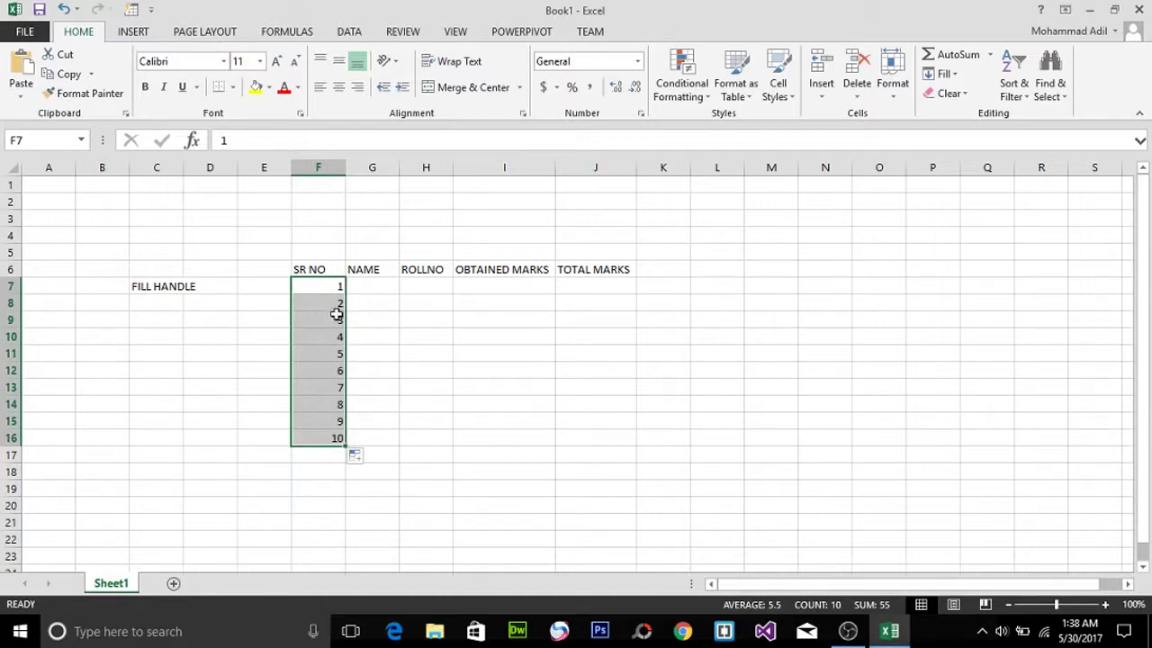
Enter the first three students' names in cells G7 to G9, under NAME
{"action": "left_click", "coordinate": [376, 289]}
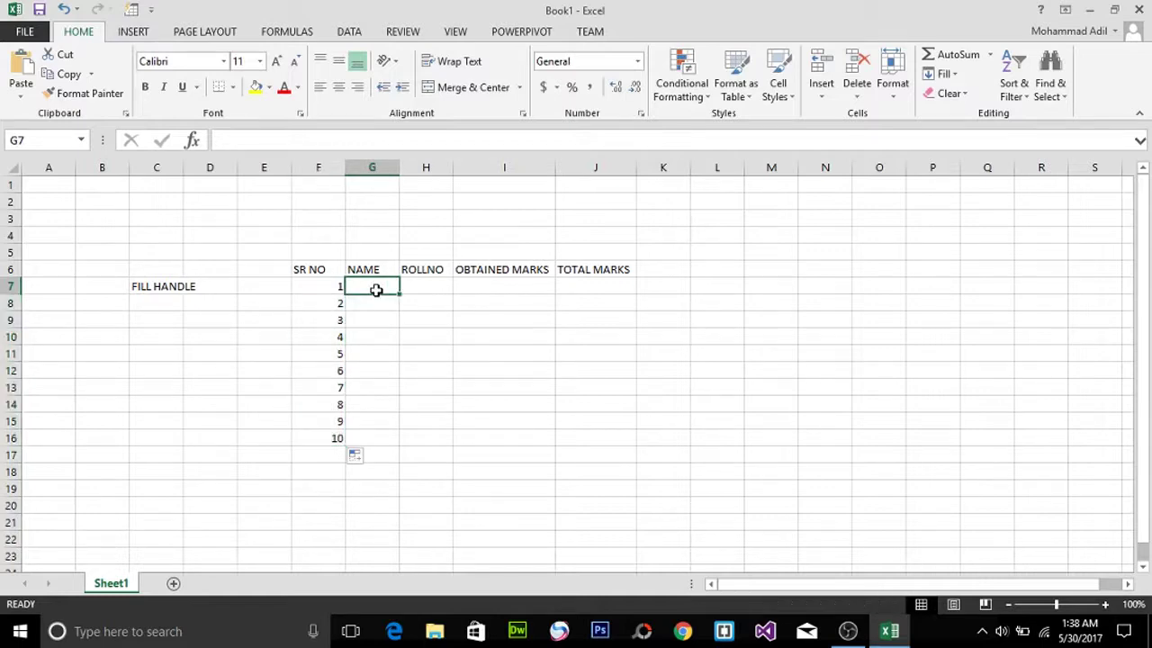
{"action": "type", "text": "ADIL"}
{"action": "key", "text": "Return"}
{"action": "type", "text": "A"}
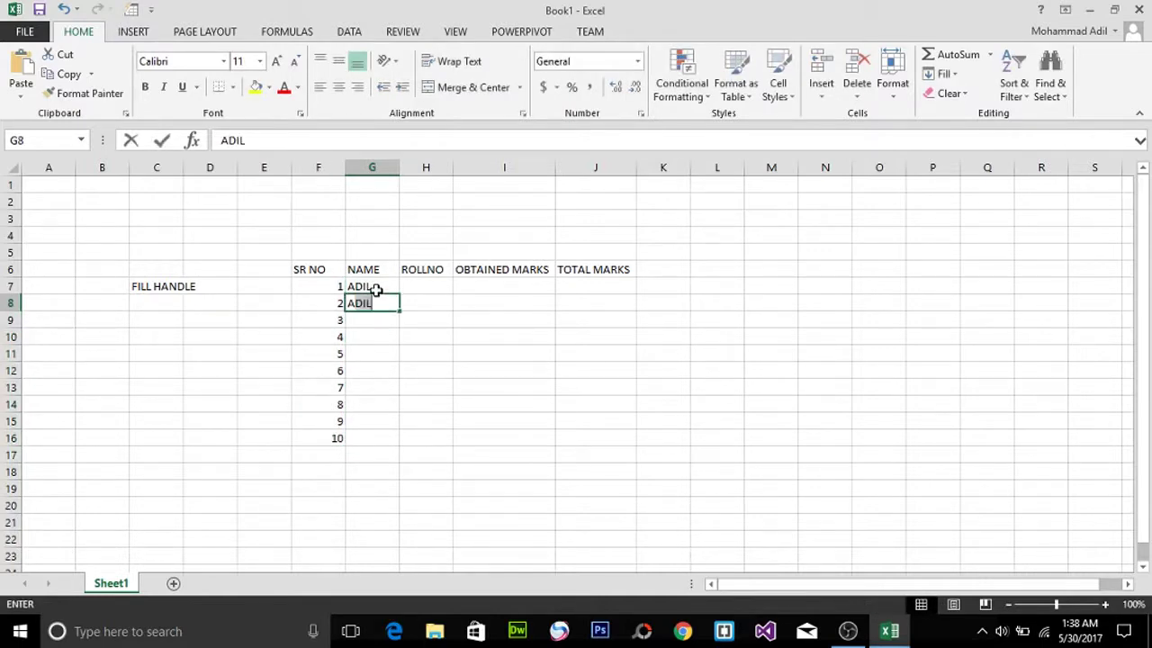
{"action": "type", "text": "LI"}
{"action": "key", "text": "Return"}
{"action": "type", "text": "OSAMM"}
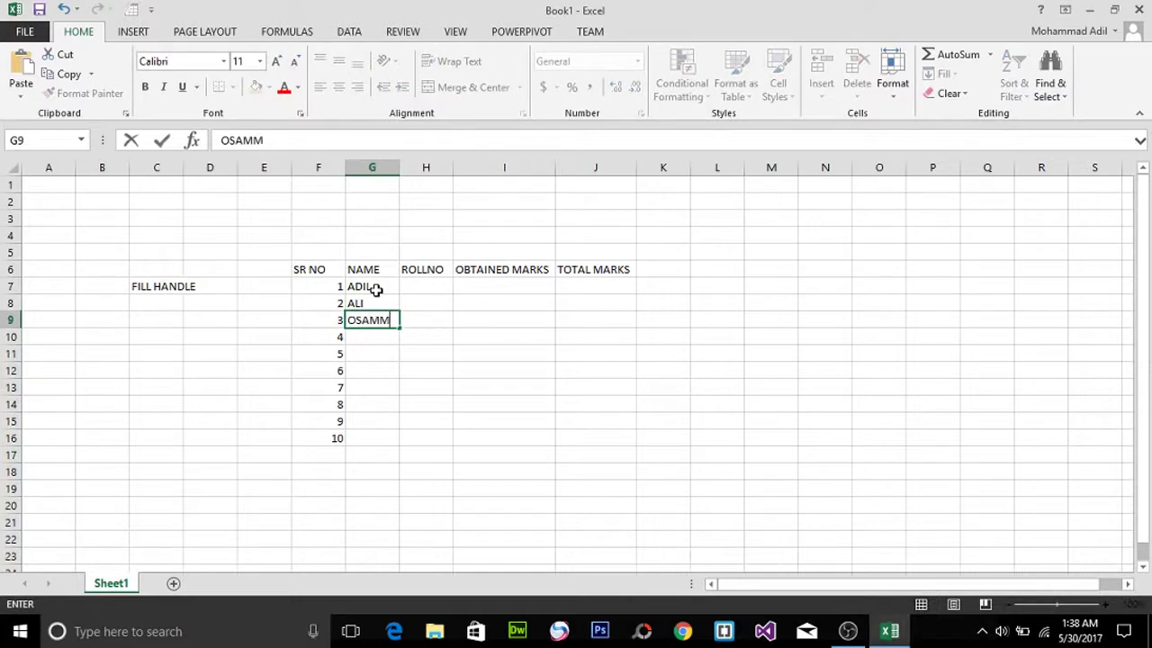
{"action": "key", "text": "BackSpace"}
{"action": "type", "text": "A"}
{"action": "key", "text": "Return"}
Enter the names of students 4 to 7 in cells G10 to G13
{"action": "type", "text": "AMIR"}
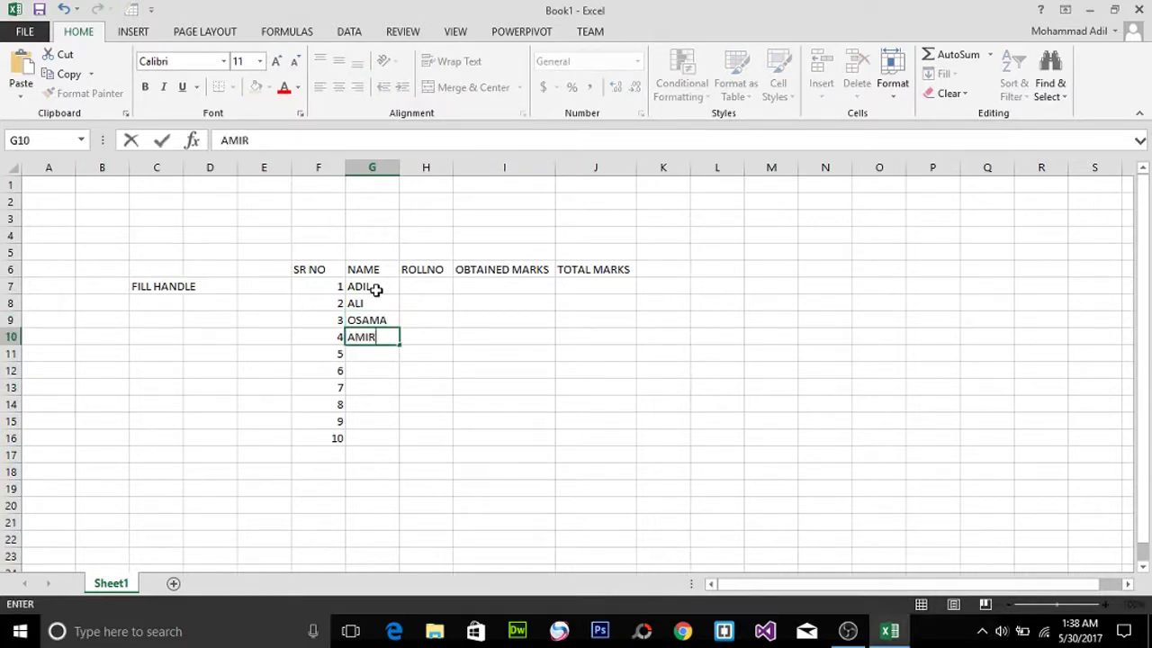
{"action": "key", "text": "Return"}
{"action": "type", "text": "HASSAN"}
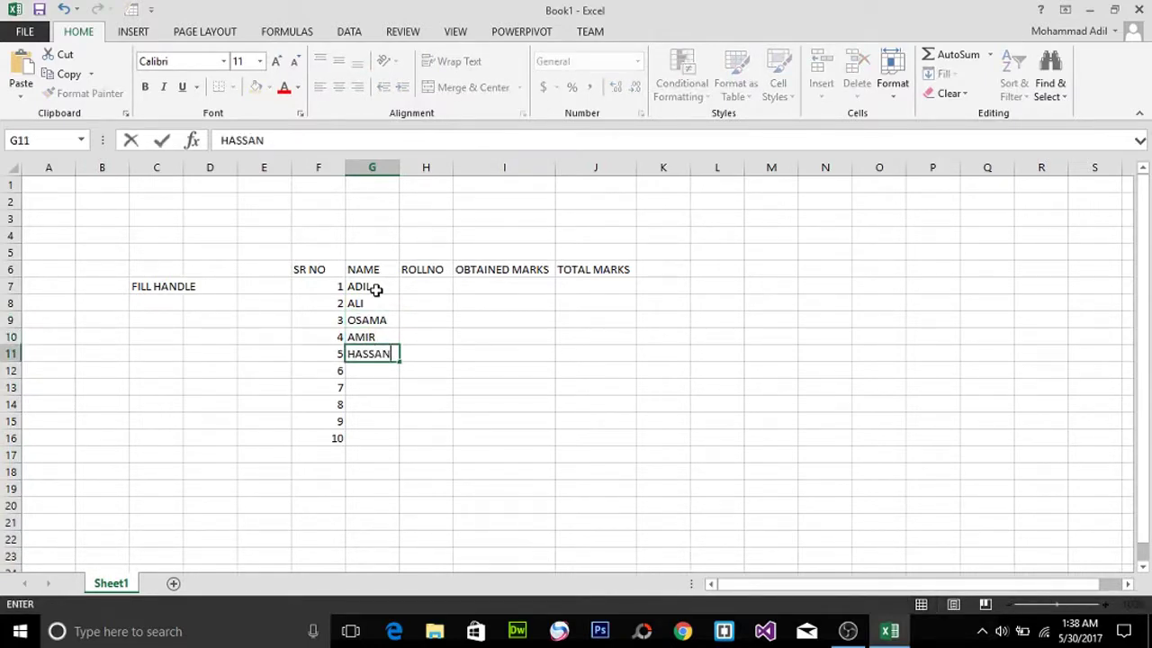
{"action": "key", "text": "Return"}
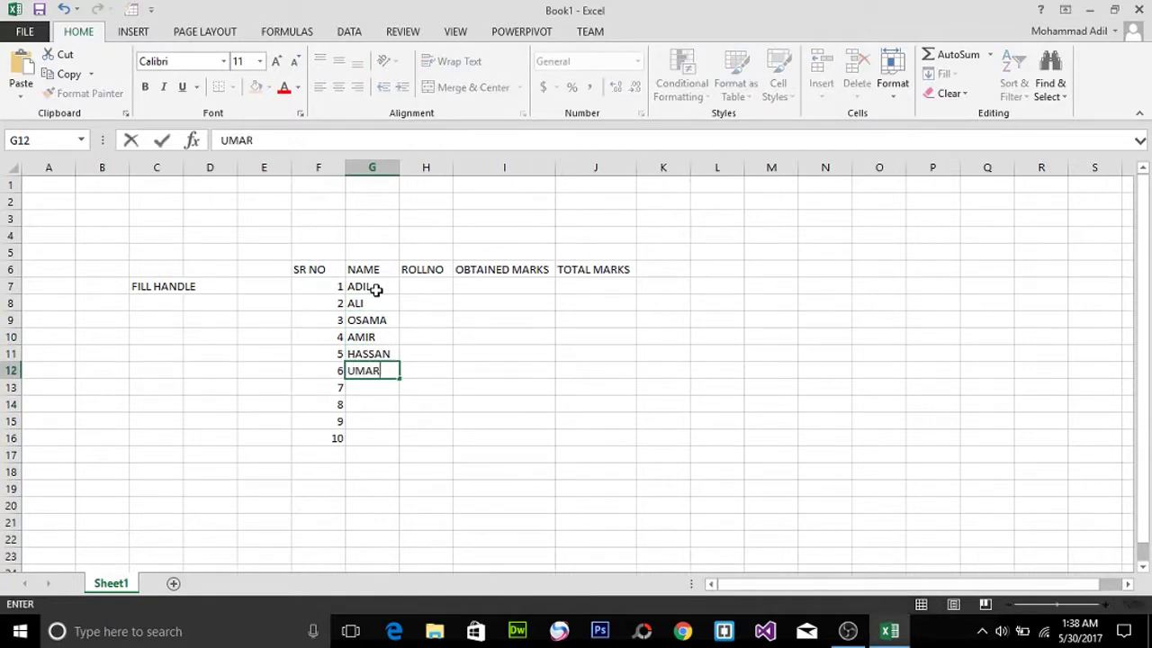
{"action": "key", "text": "Return"}
{"action": "type", "text": "UAI"}
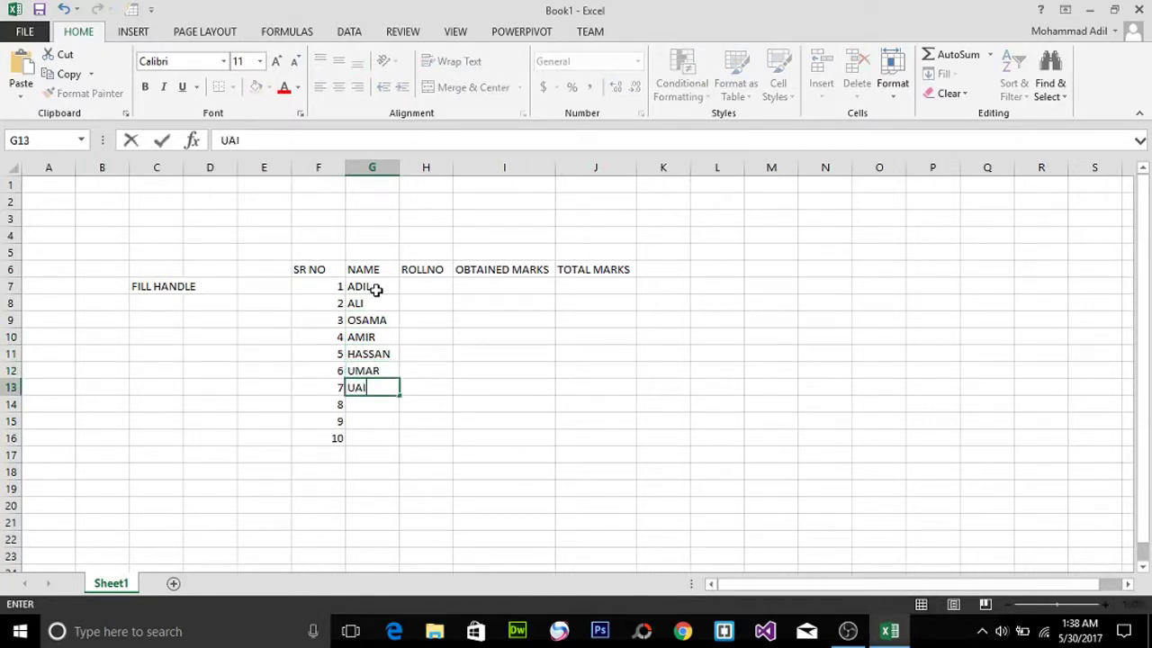
{"action": "type", "text": "M"}
{"action": "key", "text": "BackSpace"}
{"action": "key", "text": "BackSpace"}
{"action": "key", "text": "Return"}
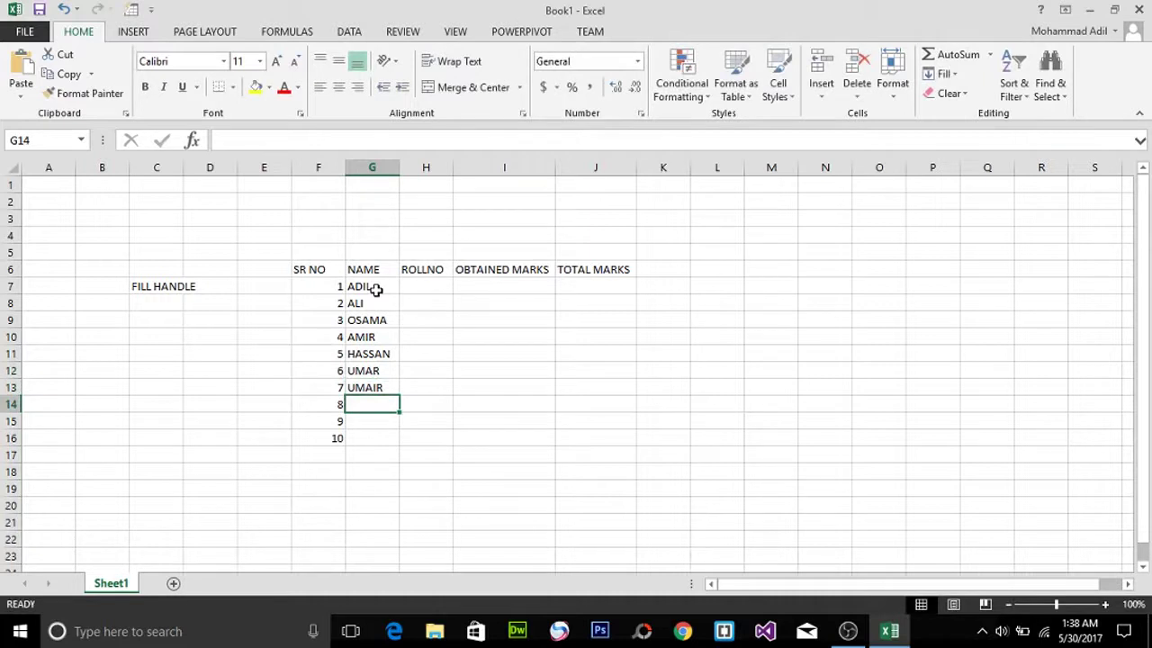
Enter the last three students' names in cells G14 to G16
{"action": "type", "text": "SUFYAN"}
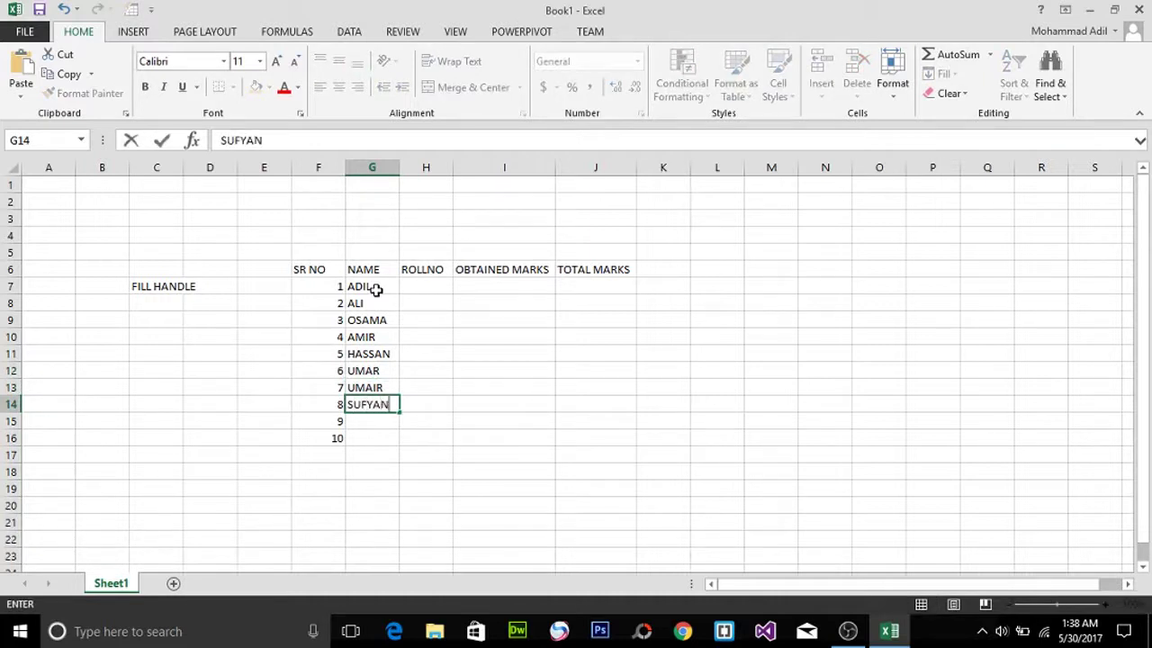
{"action": "key", "text": "Return"}
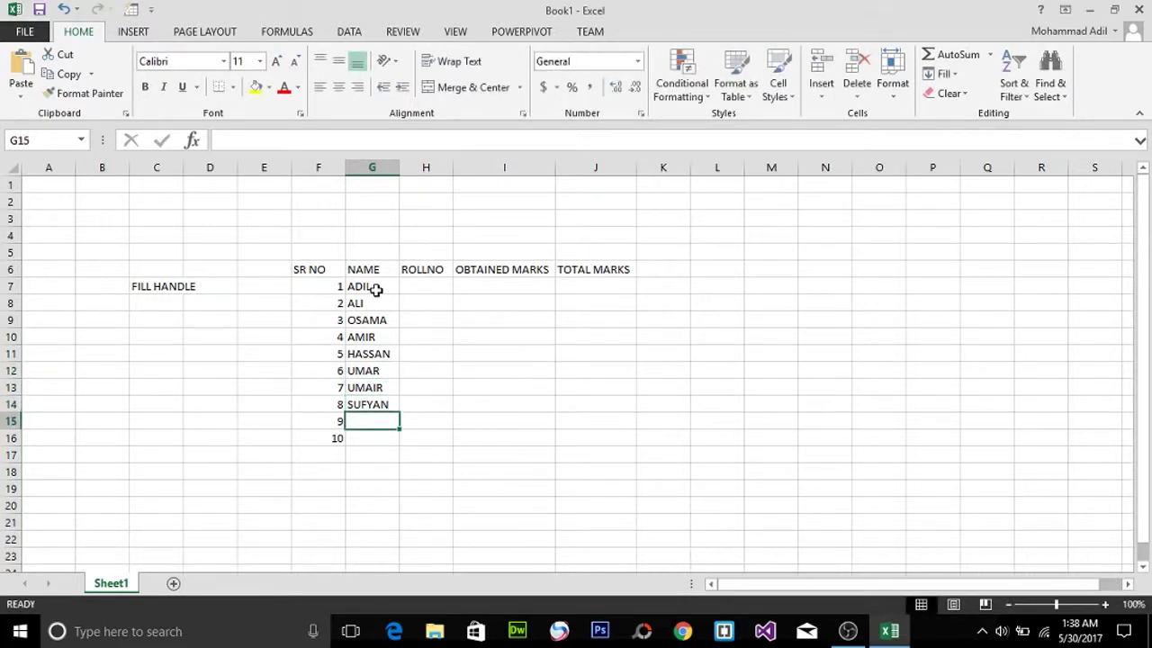
{"action": "type", "text": "ALI"}
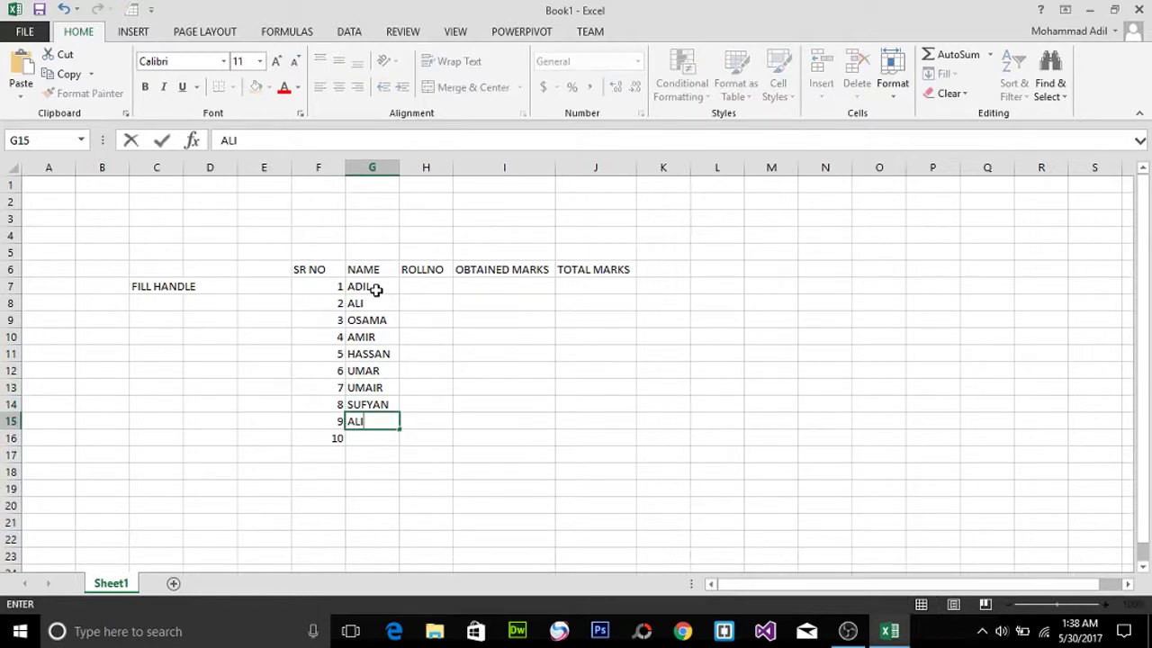
{"action": "key", "text": "Return"}
{"action": "type", "text": "ADIL"}
{"action": "key", "text": "Tab"}
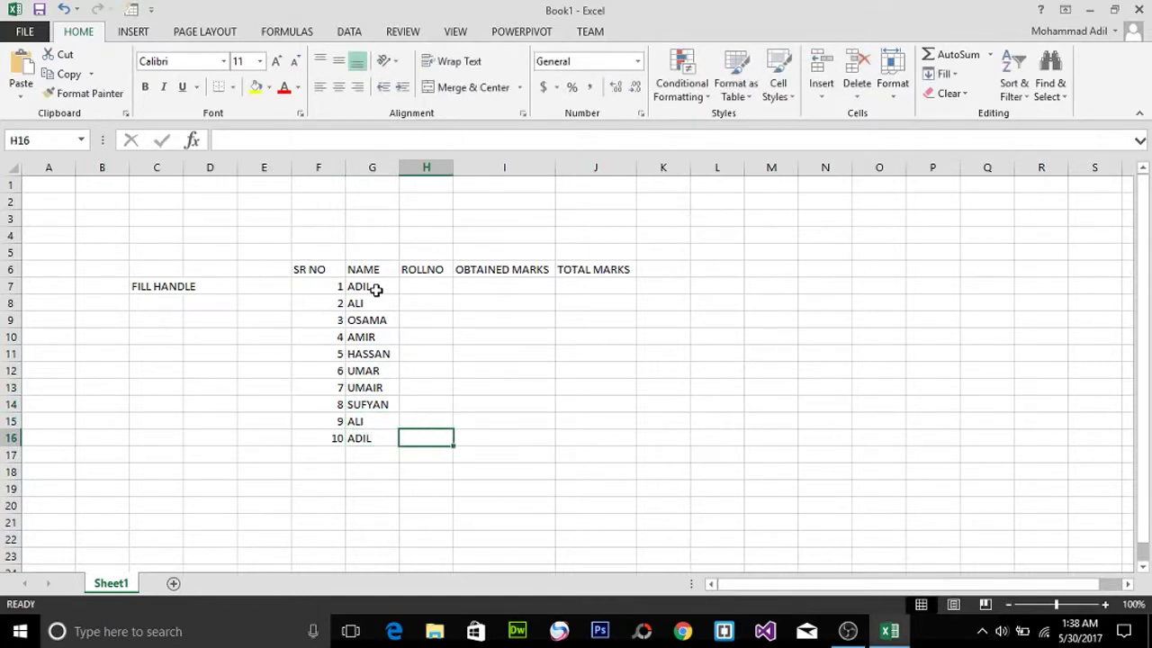
Enter the roll numbers 202 and 204 in cells H7 and H8, under ROLLNO
{"action": "left_click", "coordinate": [432, 284]}
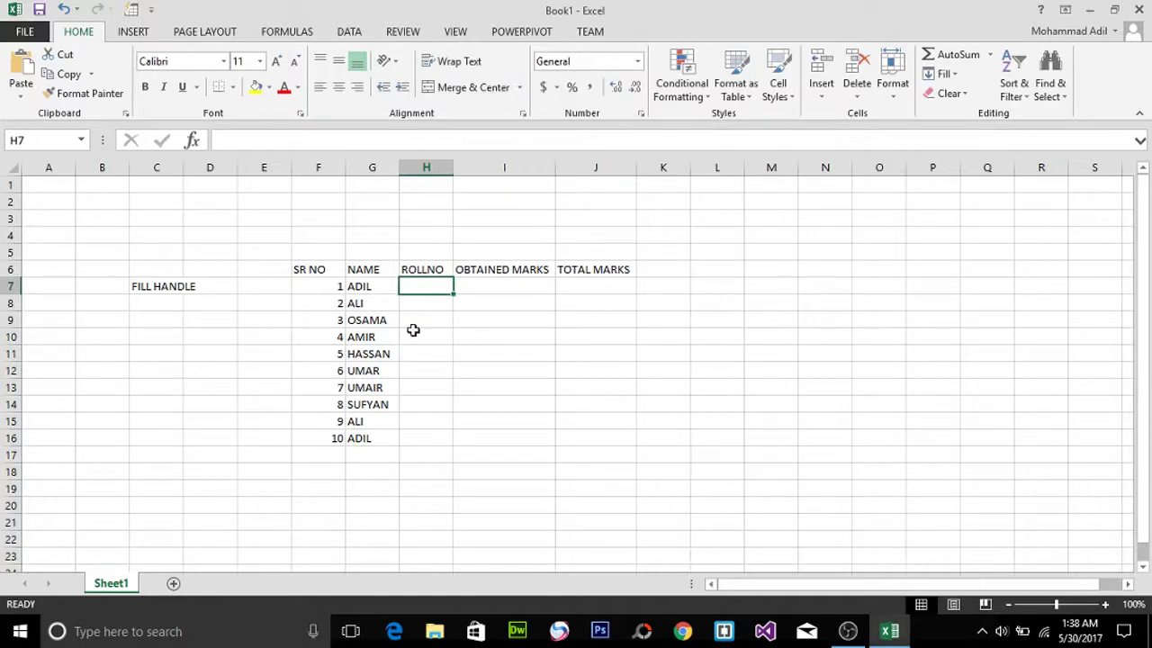
{"action": "left_click", "coordinate": [141, 285]}
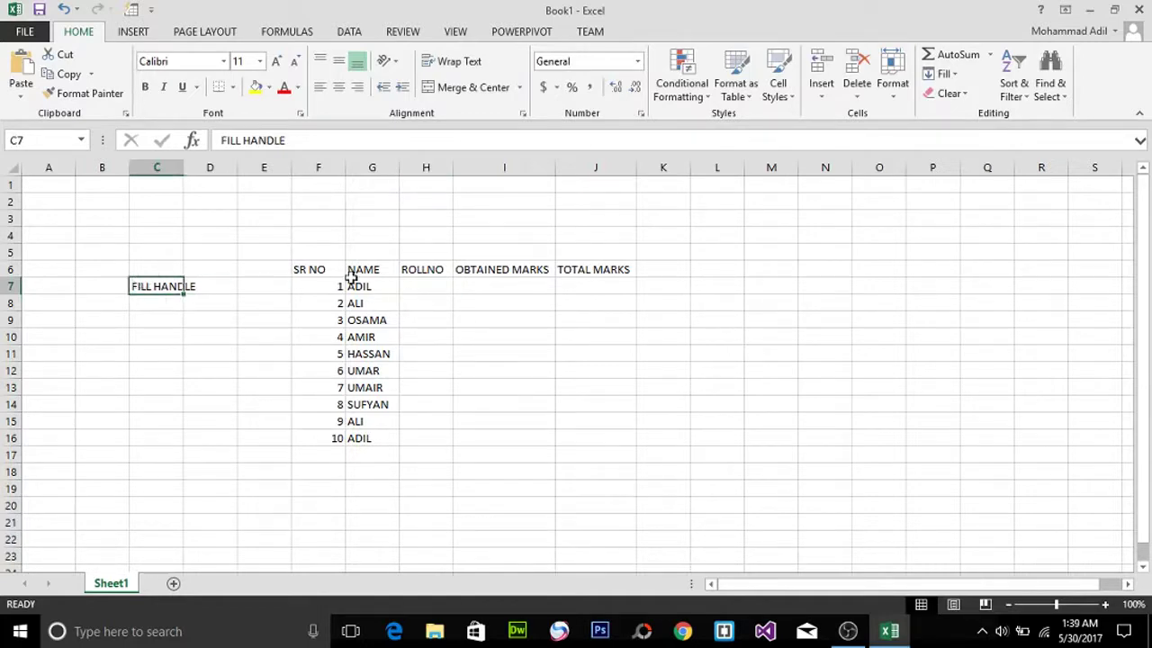
{"action": "left_click", "coordinate": [428, 285]}
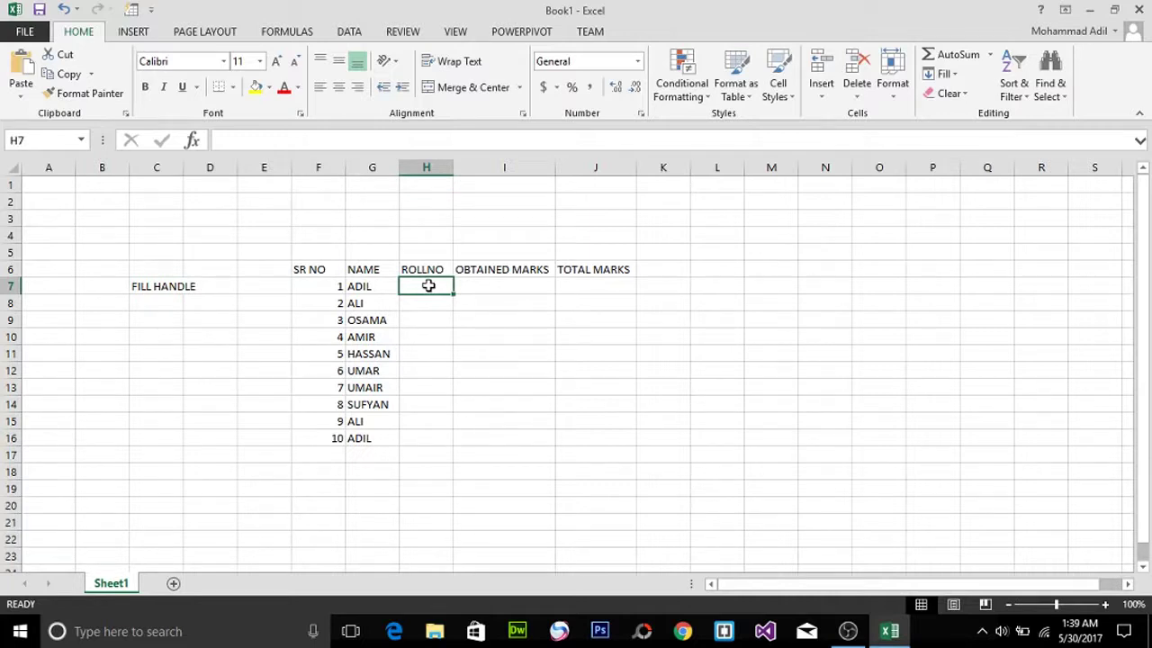
{"action": "type", "text": "202"}
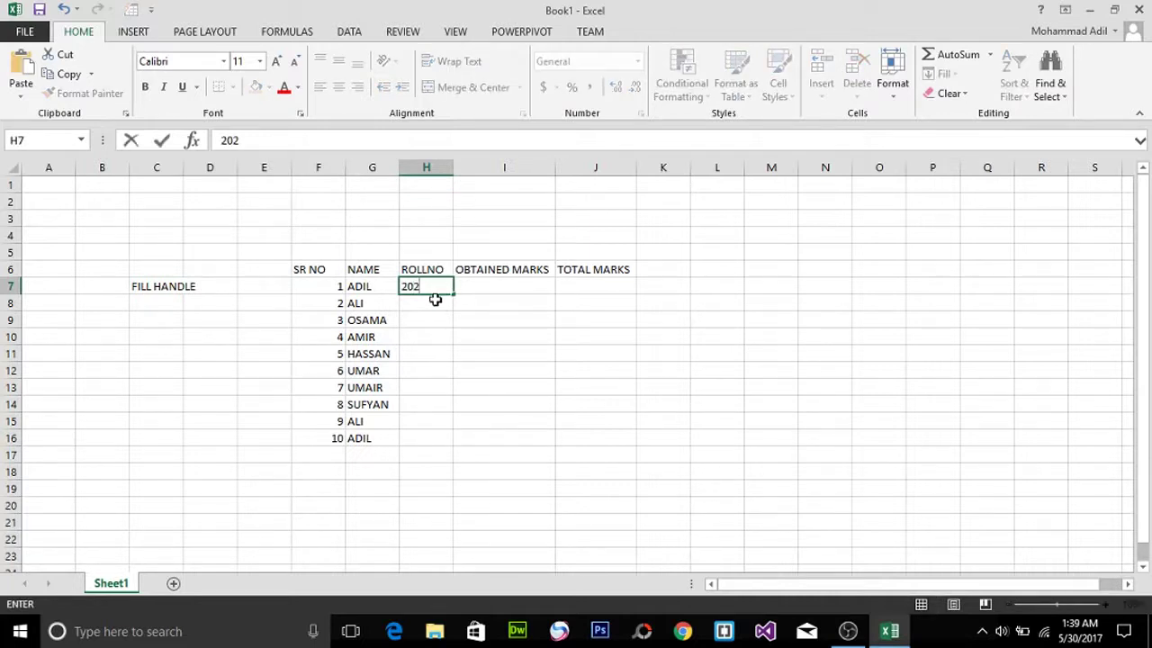
{"action": "key", "text": "Return"}
{"action": "type", "text": "20"}
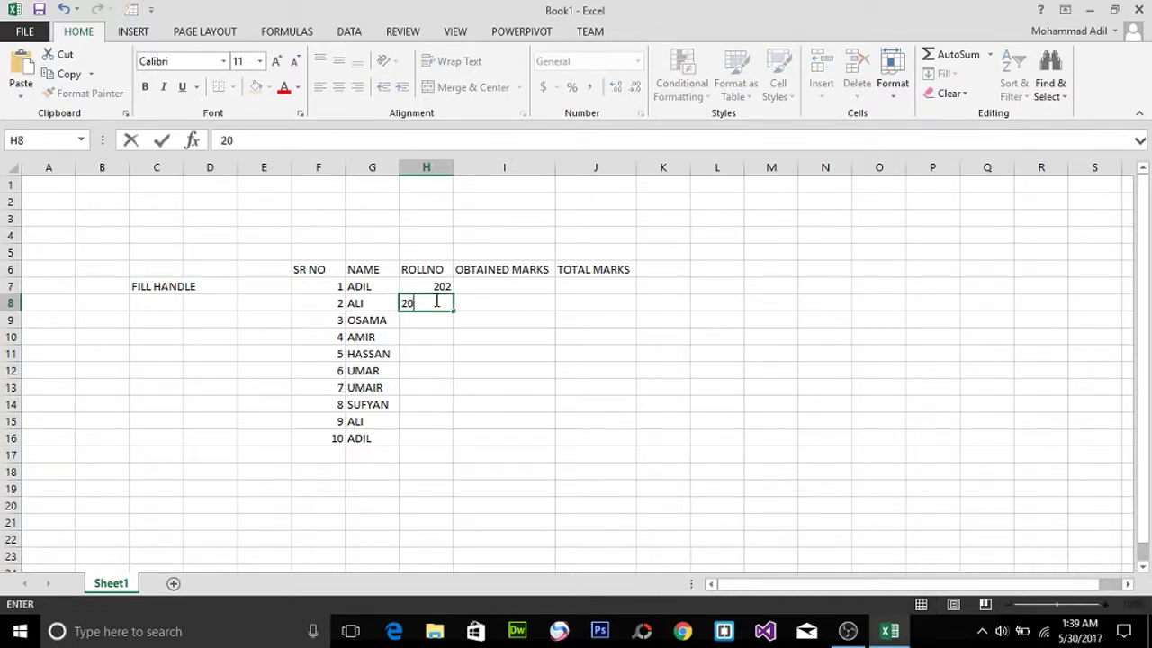
{"action": "type", "text": "4"}
{"action": "left_click", "coordinate": [488, 298]}
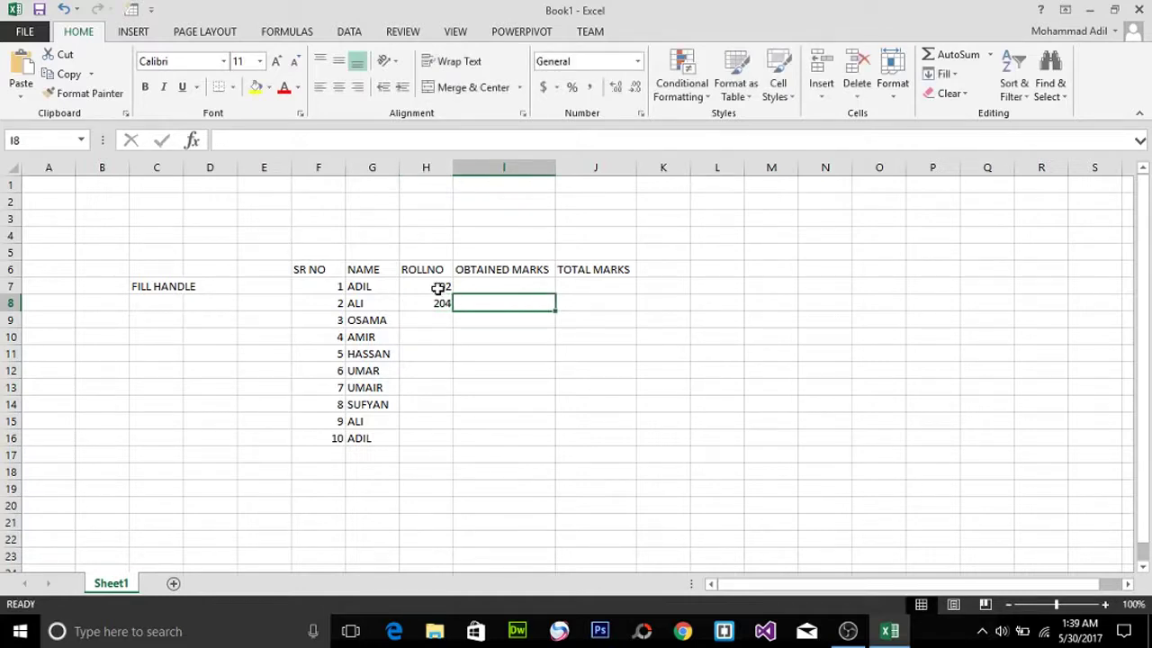
Extend the roll number series from H7:H8 down to cell H16 with the fill handle
{"action": "left_click_drag", "start_coordinate": [436, 286], "coordinate": [441, 303]}
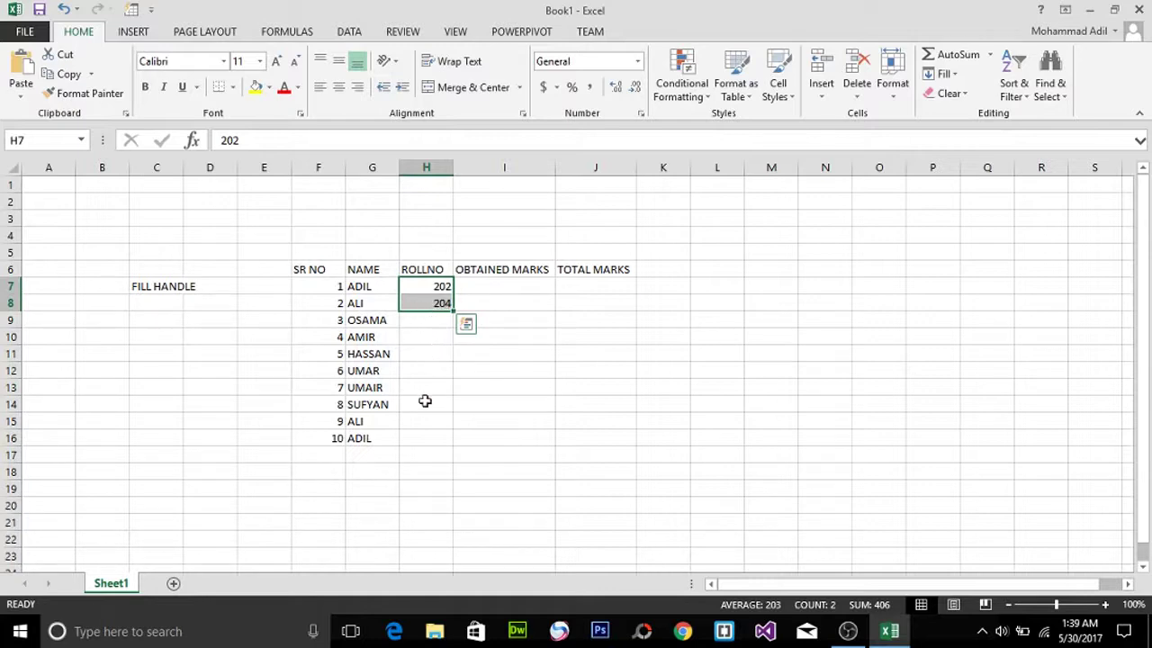
{"action": "left_click", "coordinate": [468, 289]}
{"action": "left_click", "coordinate": [424, 286]}
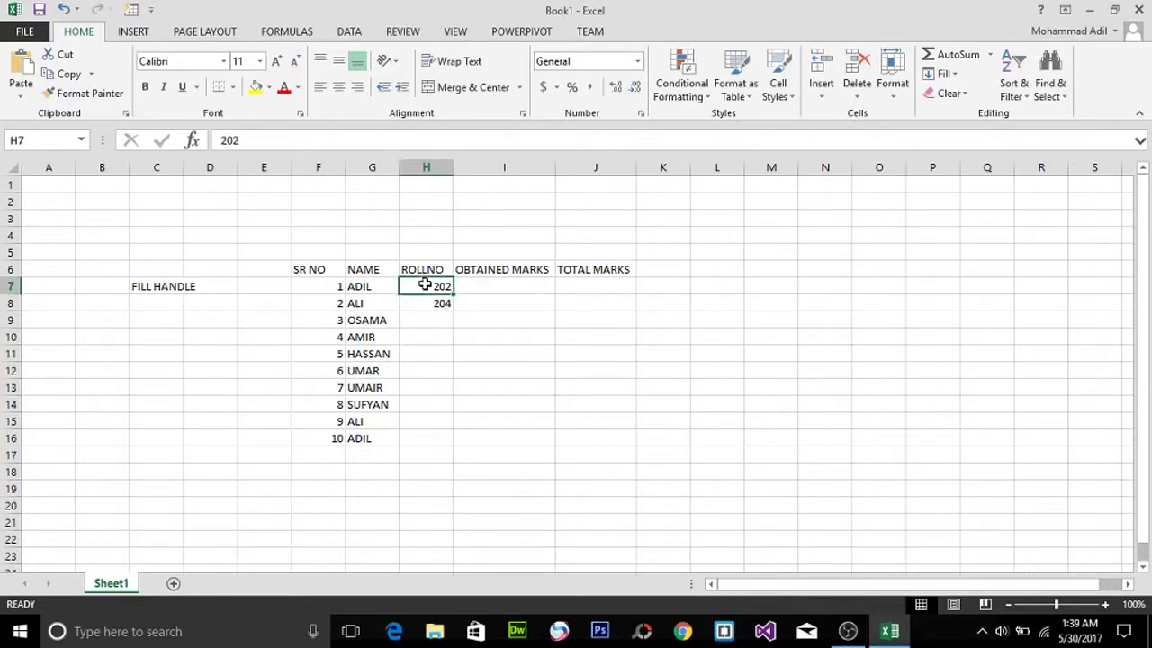
{"action": "left_click_drag", "start_coordinate": [426, 294], "coordinate": [432, 303]}
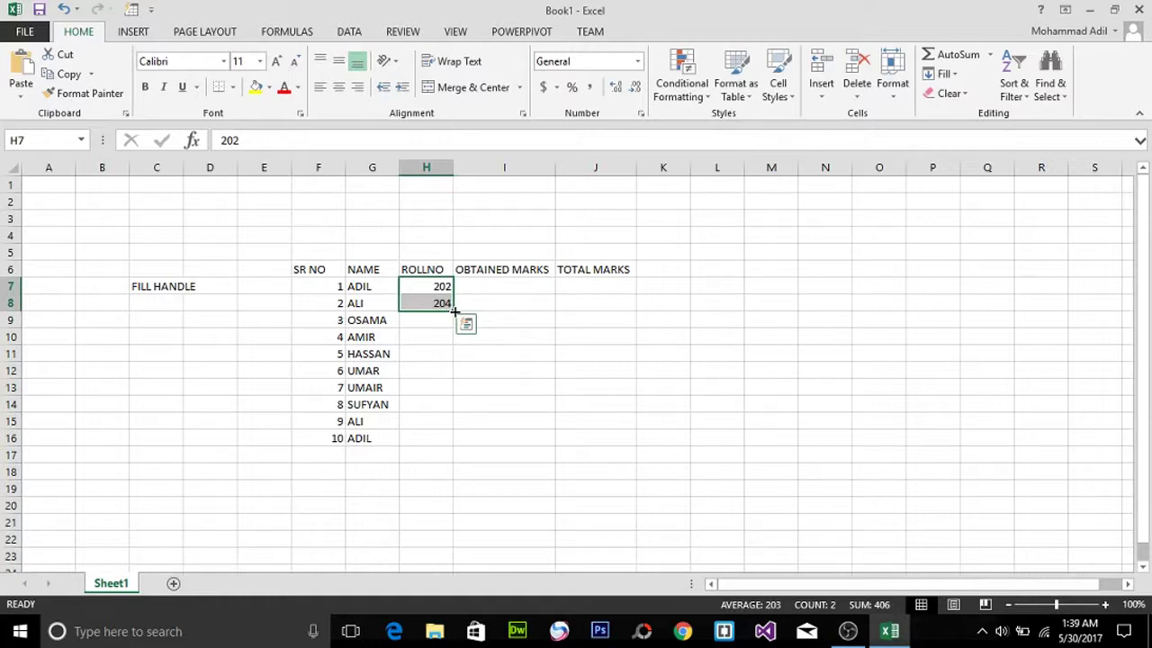
{"action": "left_click_drag", "start_coordinate": [454, 310], "coordinate": [451, 445]}
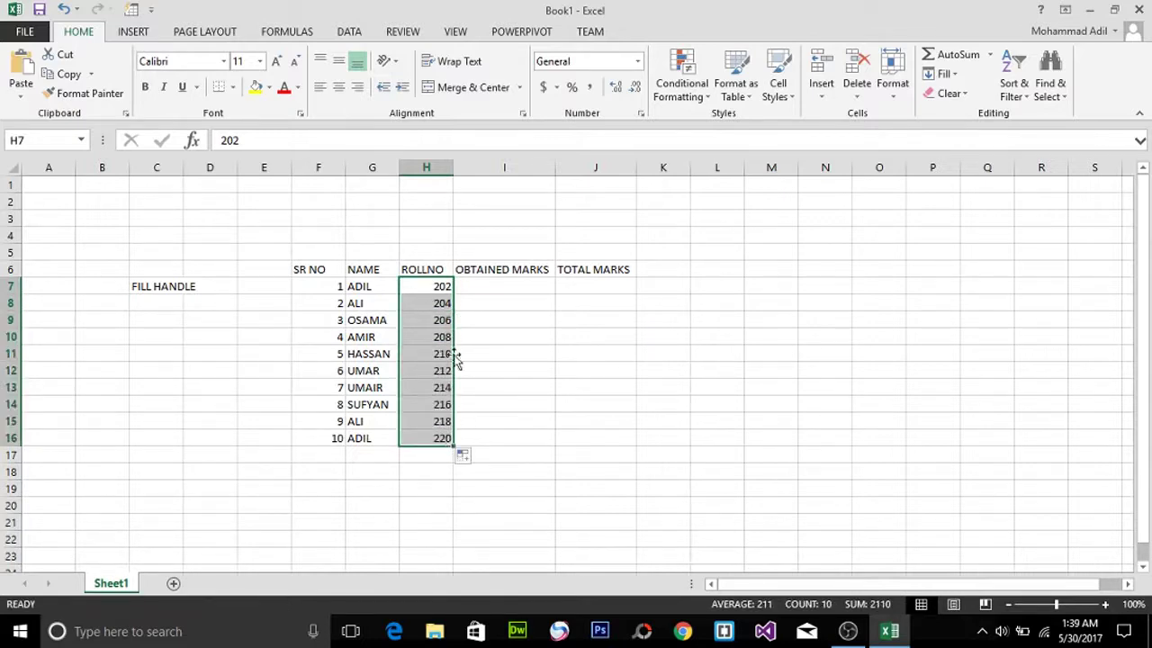
{"action": "left_click", "coordinate": [426, 322]}
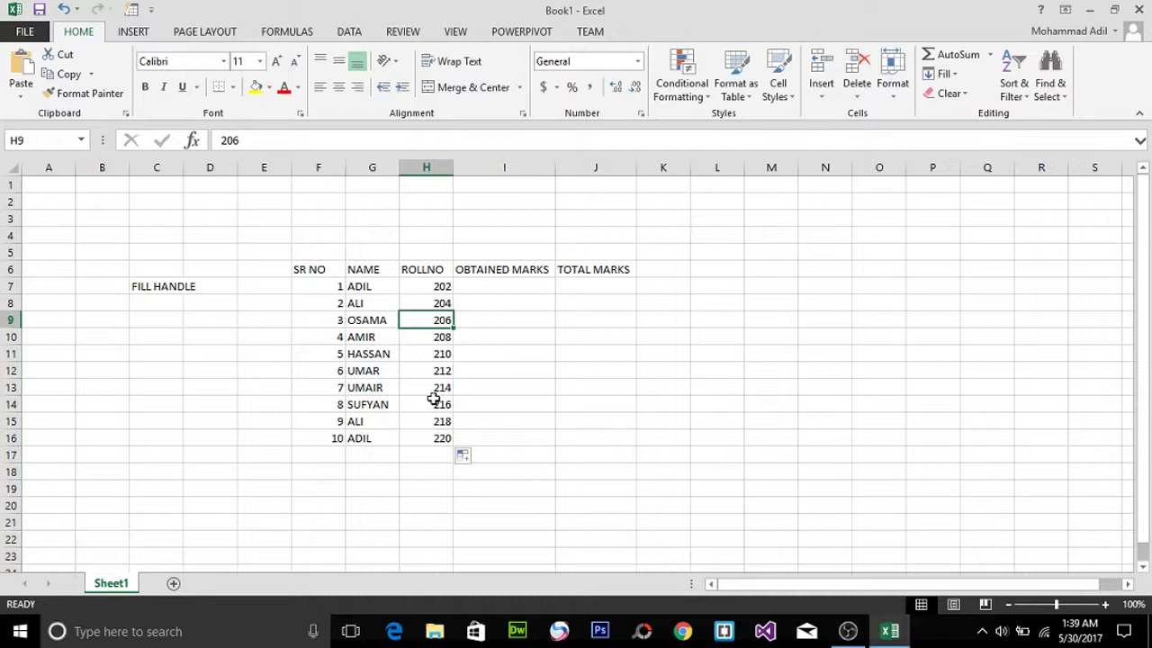
Enter 45 and 50 in cells I7 and I8, under OBTAINED MARKS, and fill the series down to cell I16
{"action": "left_click", "coordinate": [516, 285]}
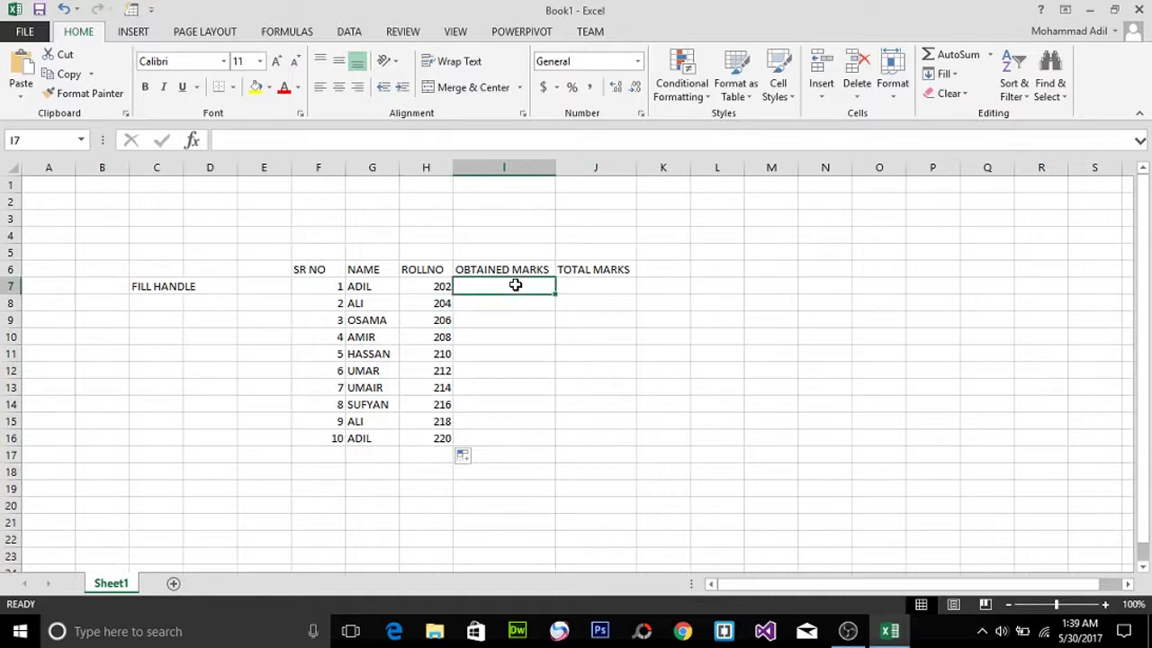
{"action": "type", "text": "45"}
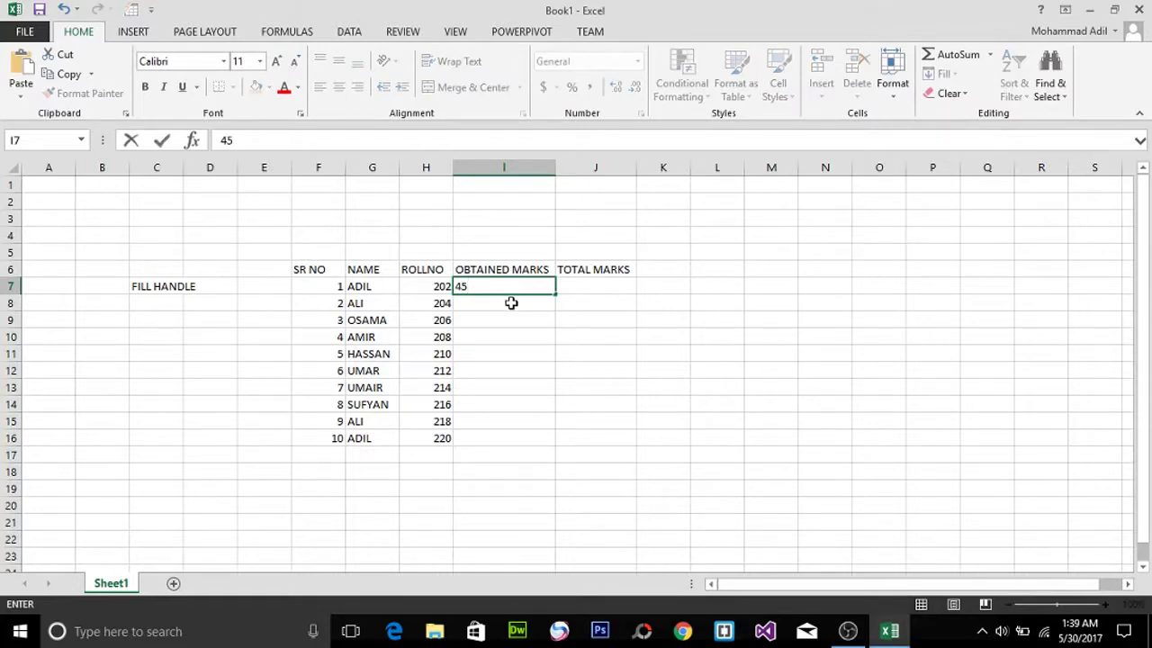
{"action": "left_click", "coordinate": [512, 302]}
{"action": "type", "text": "50"}
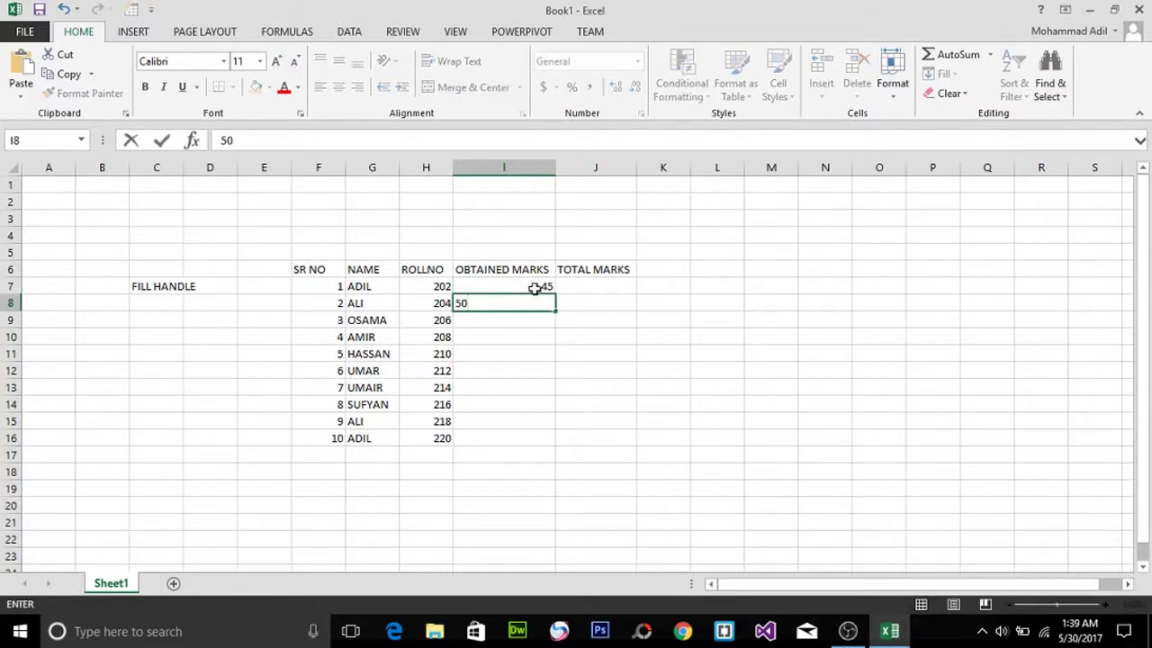
{"action": "left_click", "coordinate": [543, 287]}
{"action": "left_click_drag", "start_coordinate": [545, 288], "coordinate": [557, 450]}
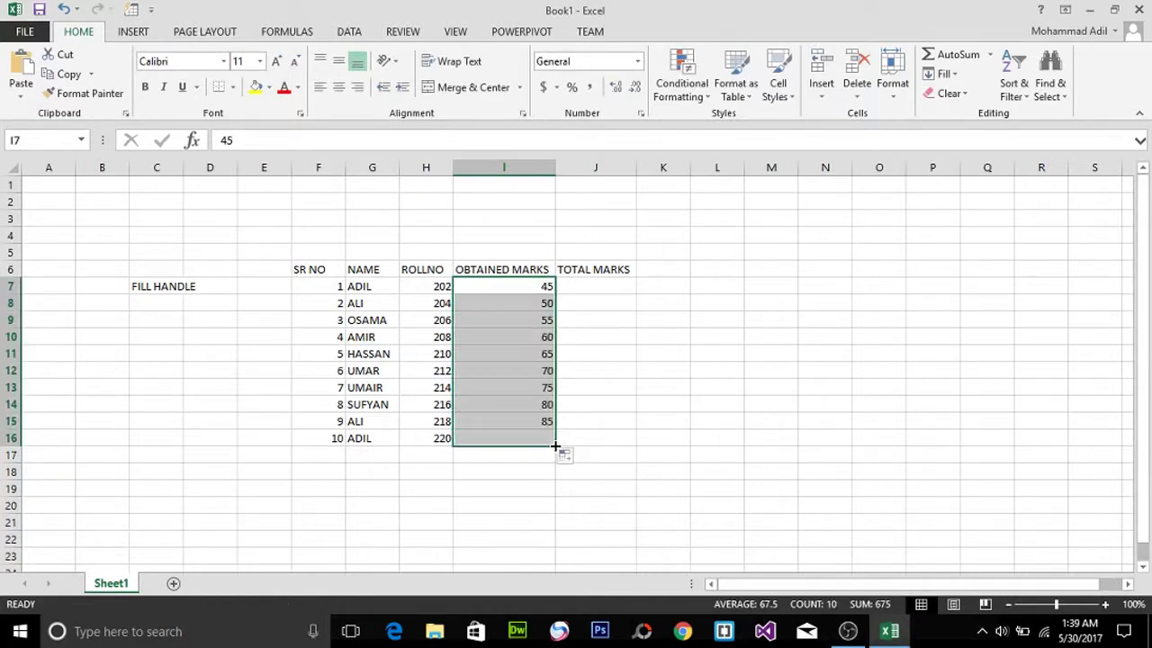
Enter 100 in cell J7 under TOTAL MARKS and copy it down to cell J16 with the fill handle
{"action": "left_click", "coordinate": [589, 283]}
{"action": "type", "text": "100"}
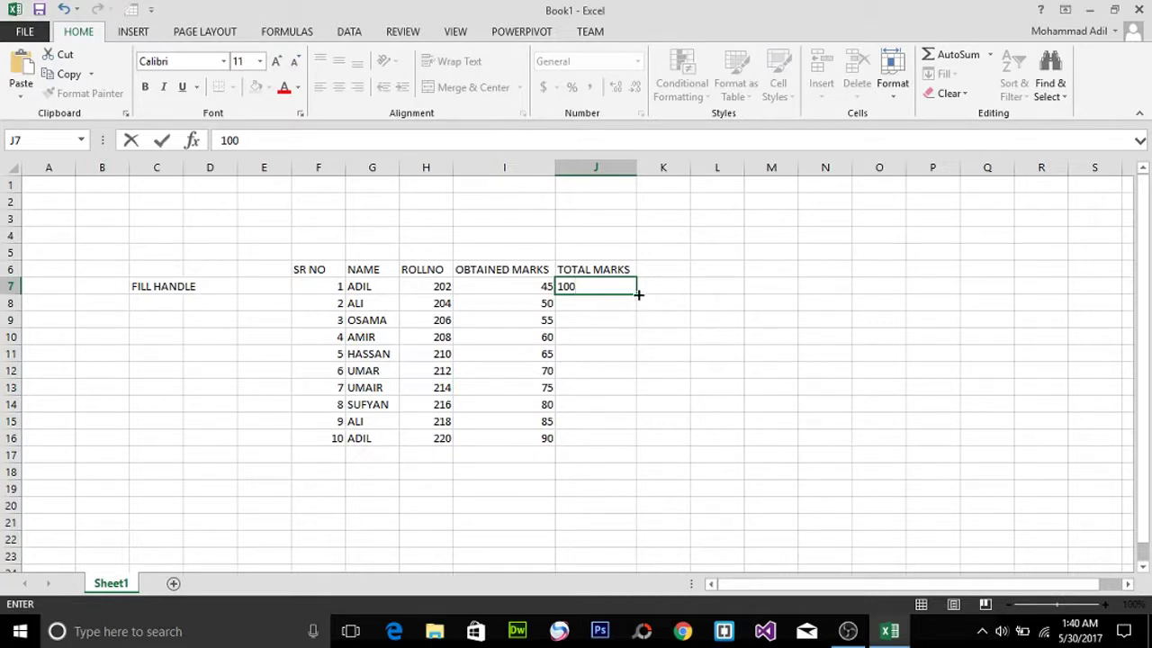
{"action": "left_click_drag", "start_coordinate": [638, 295], "coordinate": [630, 444]}
{"action": "left_click", "coordinate": [545, 319]}
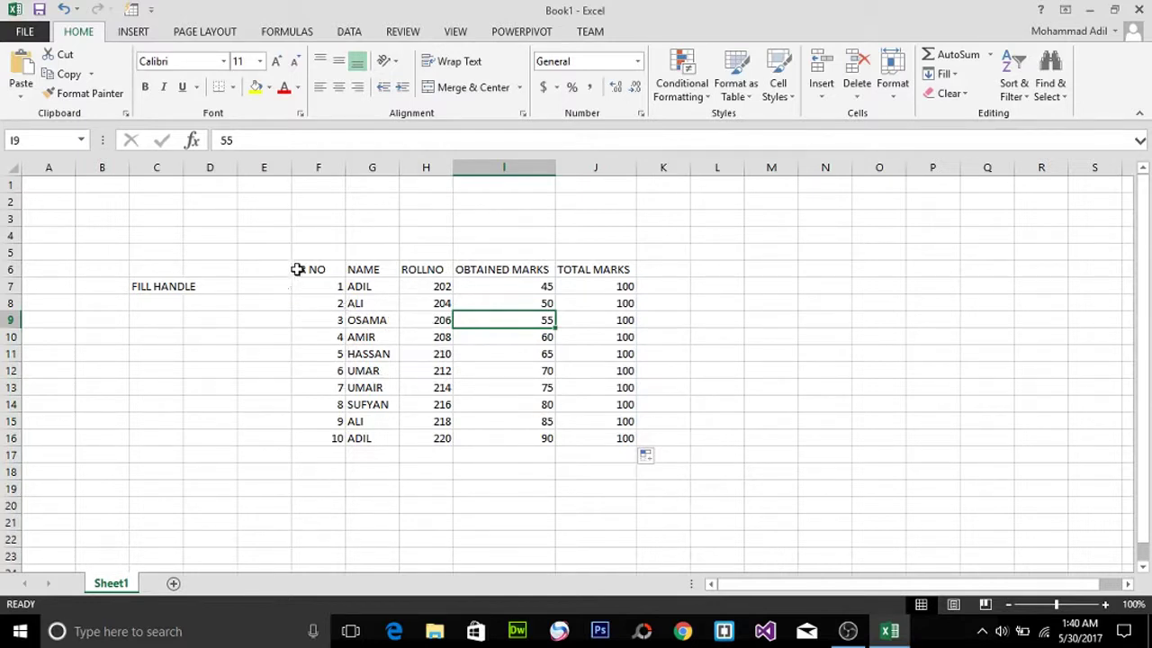
Apply All Borders to the whole table in F6:J16
{"action": "left_click_drag", "start_coordinate": [309, 270], "coordinate": [585, 434]}
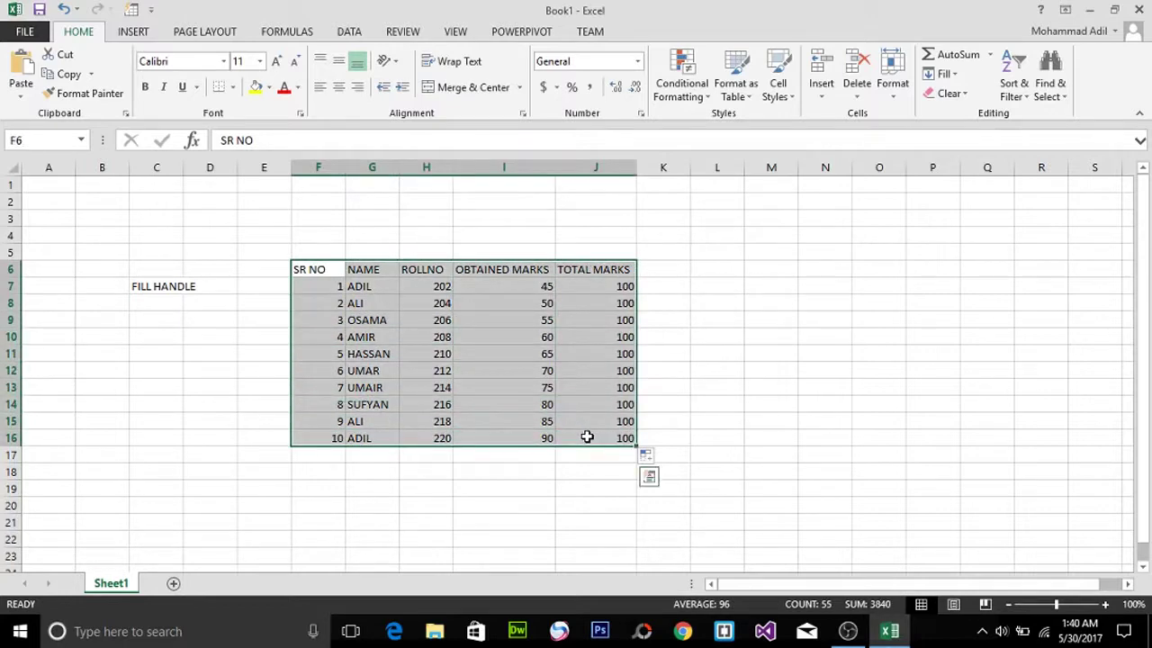
{"action": "left_click", "coordinate": [234, 88]}
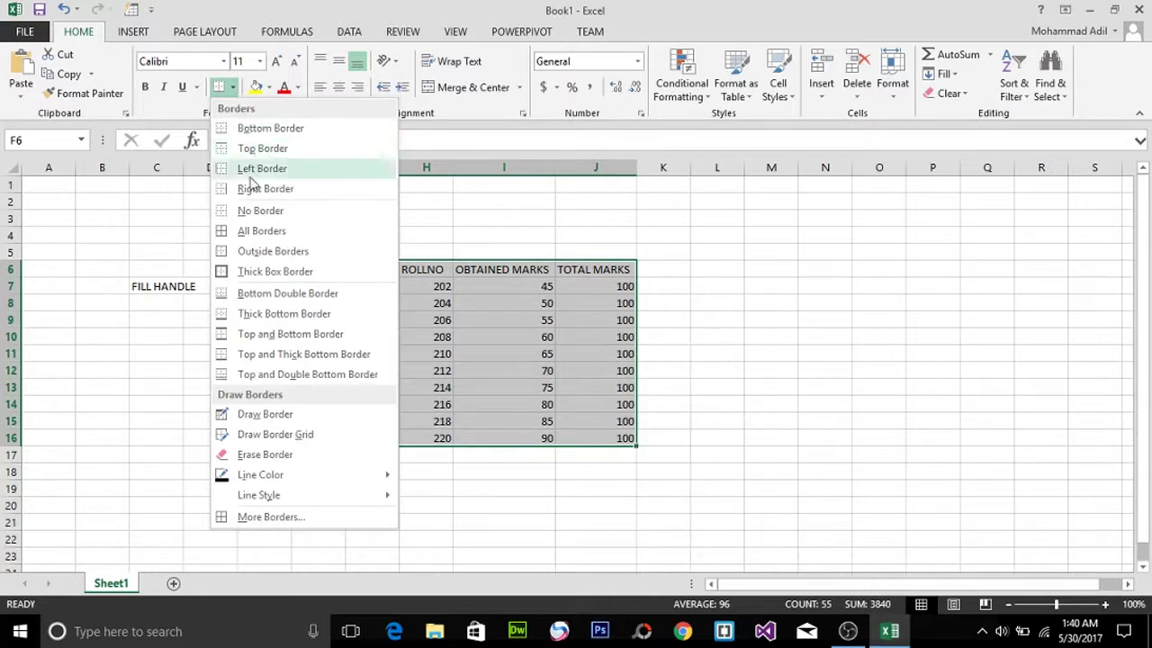
{"action": "left_click", "coordinate": [303, 233]}
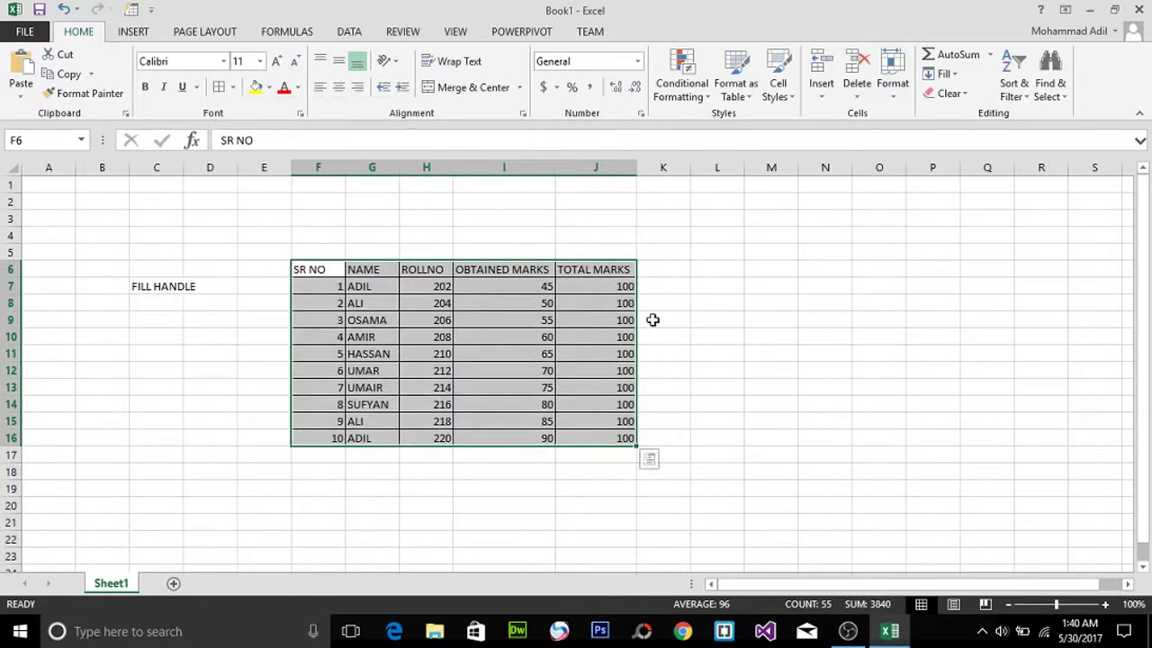
{"action": "left_click", "coordinate": [653, 319]}
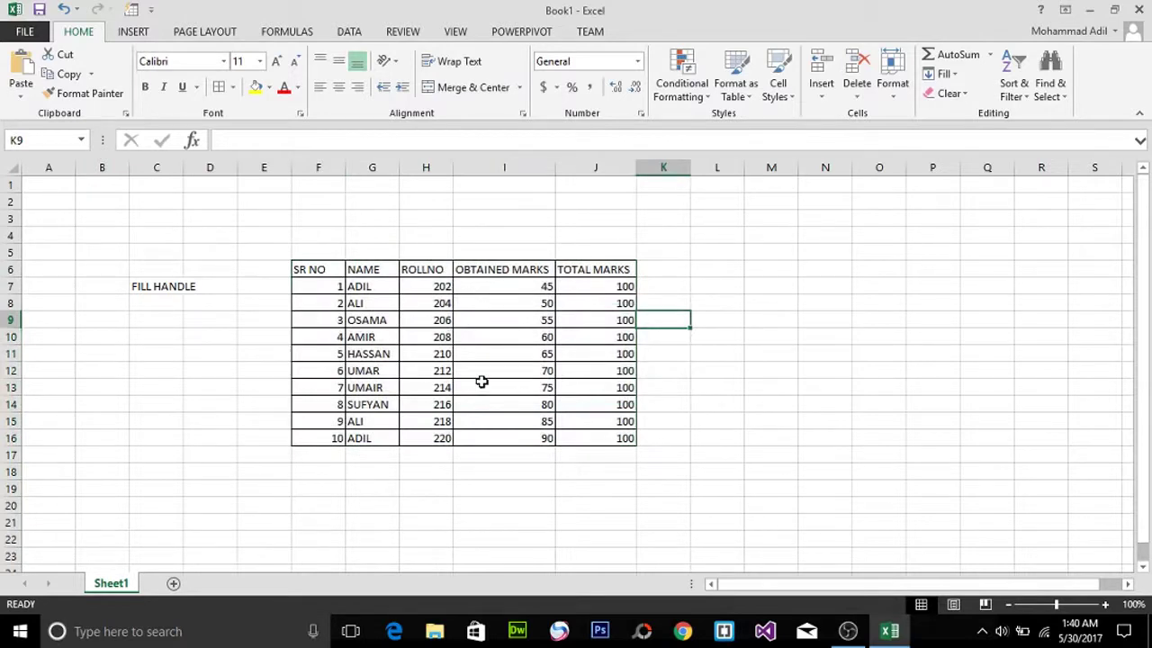
Center the contents of the table cells F6:J16 horizontally
{"action": "left_click_drag", "start_coordinate": [318, 273], "coordinate": [586, 440]}
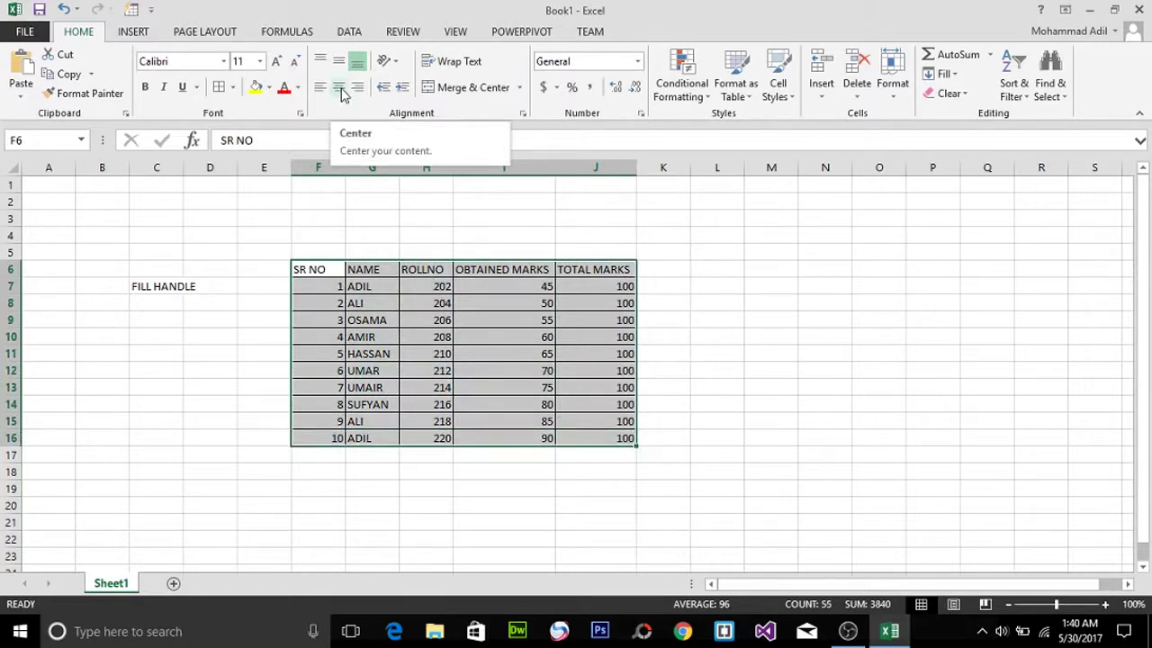
{"action": "left_click", "coordinate": [340, 90]}
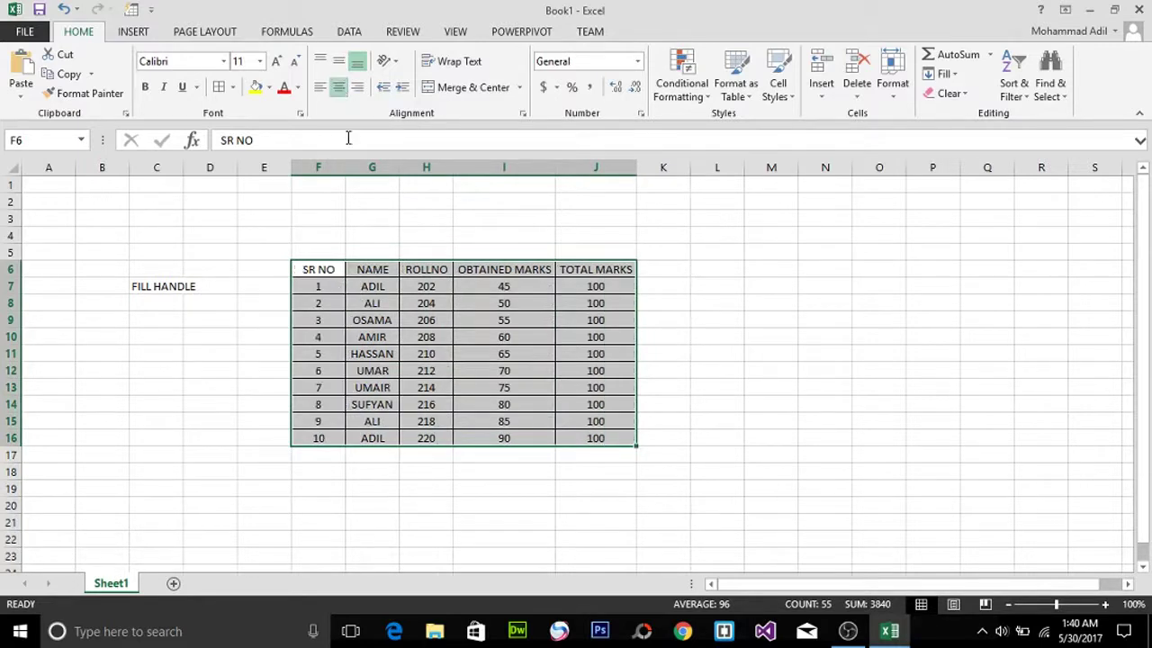
{"action": "left_click", "coordinate": [534, 333]}
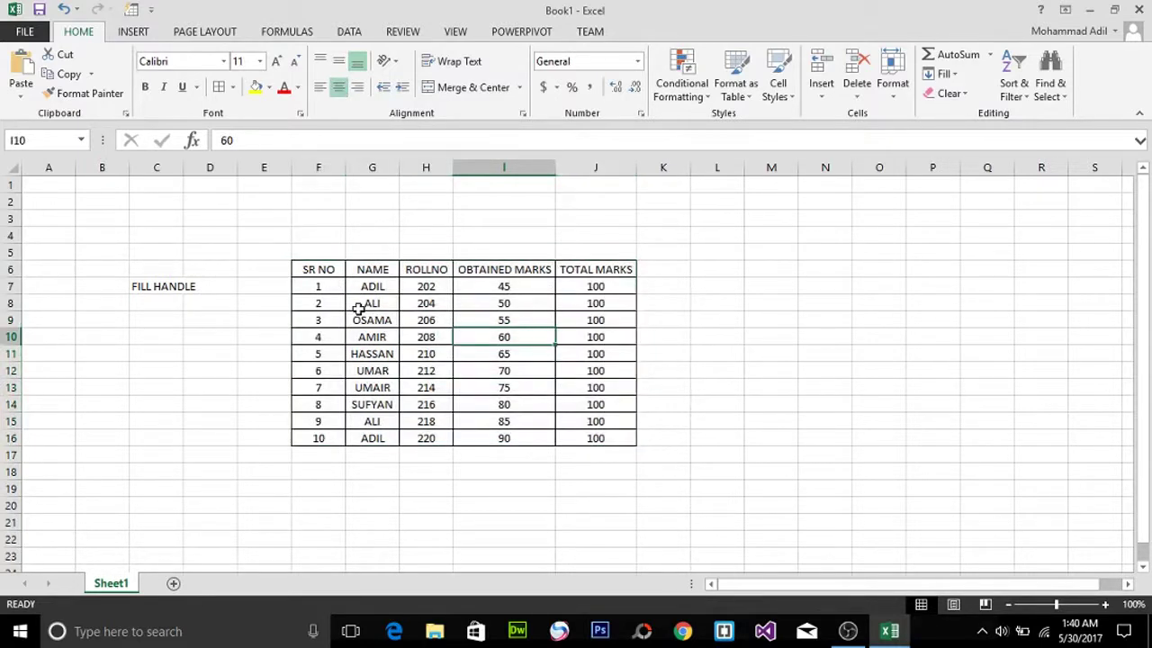
Make the header row F6:J6 bold and increase its font size to 12
{"action": "left_click_drag", "start_coordinate": [324, 269], "coordinate": [567, 279]}
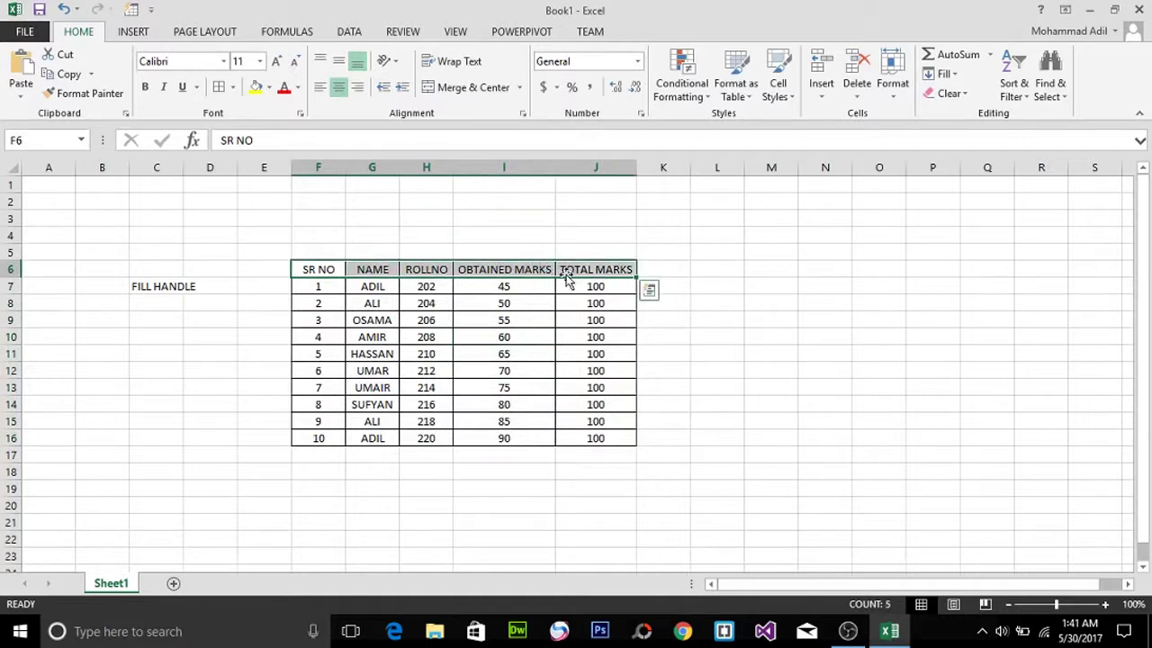
{"action": "left_click", "coordinate": [145, 87]}
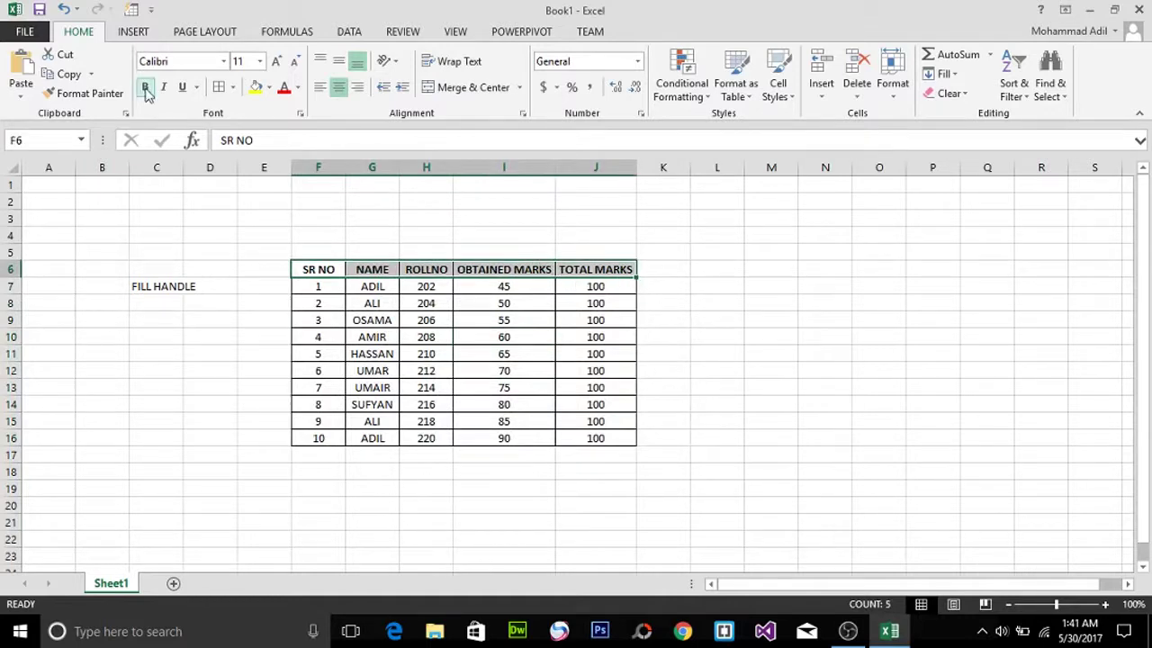
{"action": "left_click", "coordinate": [278, 63]}
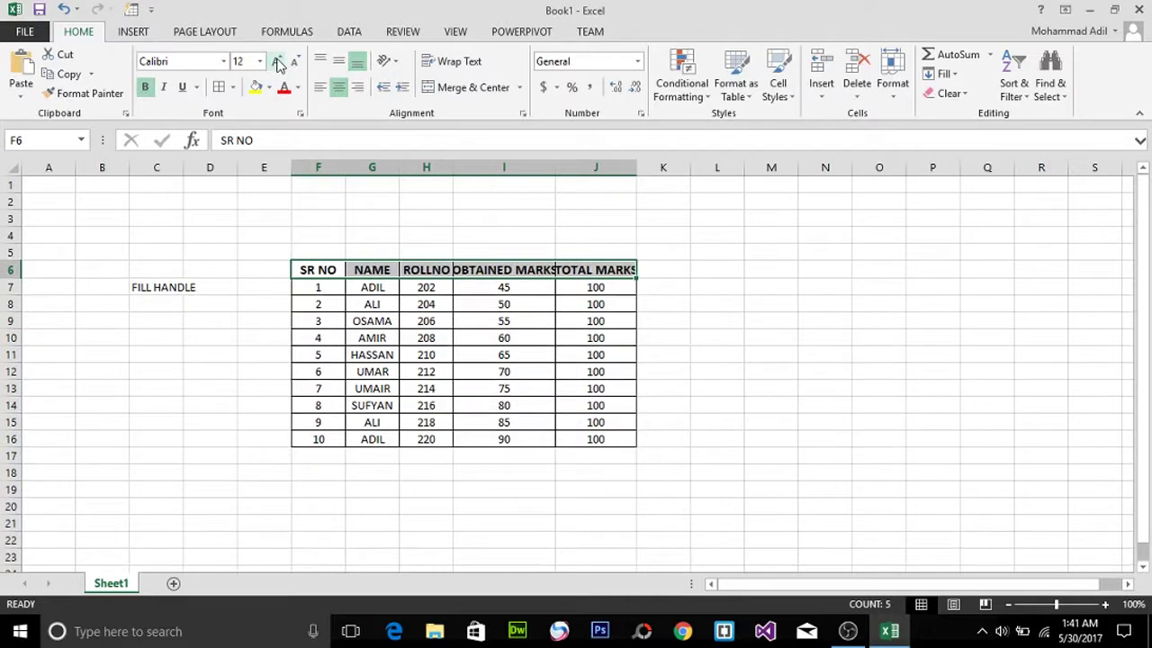
Widen columns F to J so that all the table headings fit in their cells
{"action": "left_click_drag", "start_coordinate": [346, 167], "coordinate": [499, 169]}
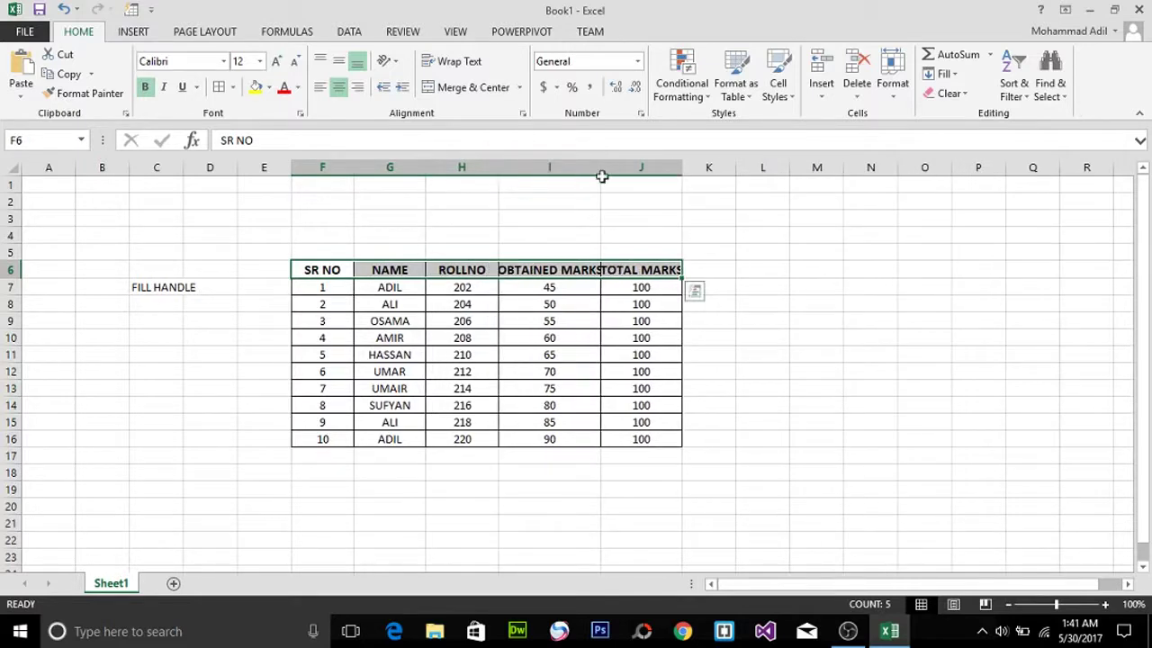
{"action": "left_click_drag", "start_coordinate": [603, 168], "coordinate": [637, 170]}
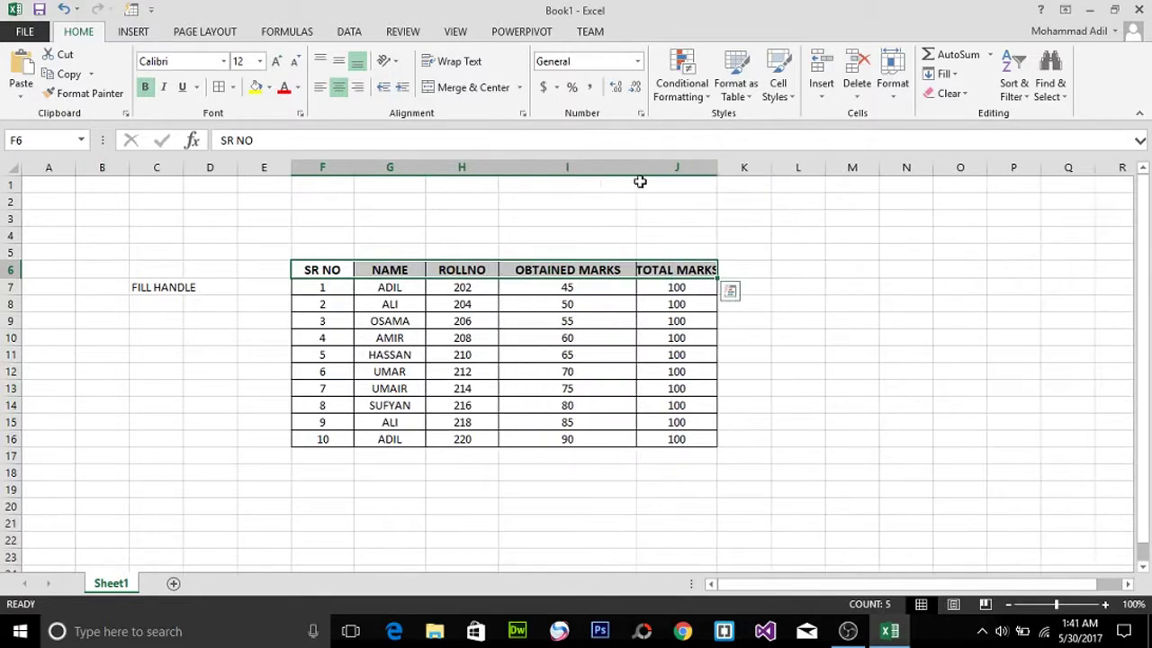
{"action": "left_click_drag", "start_coordinate": [718, 170], "coordinate": [749, 180]}
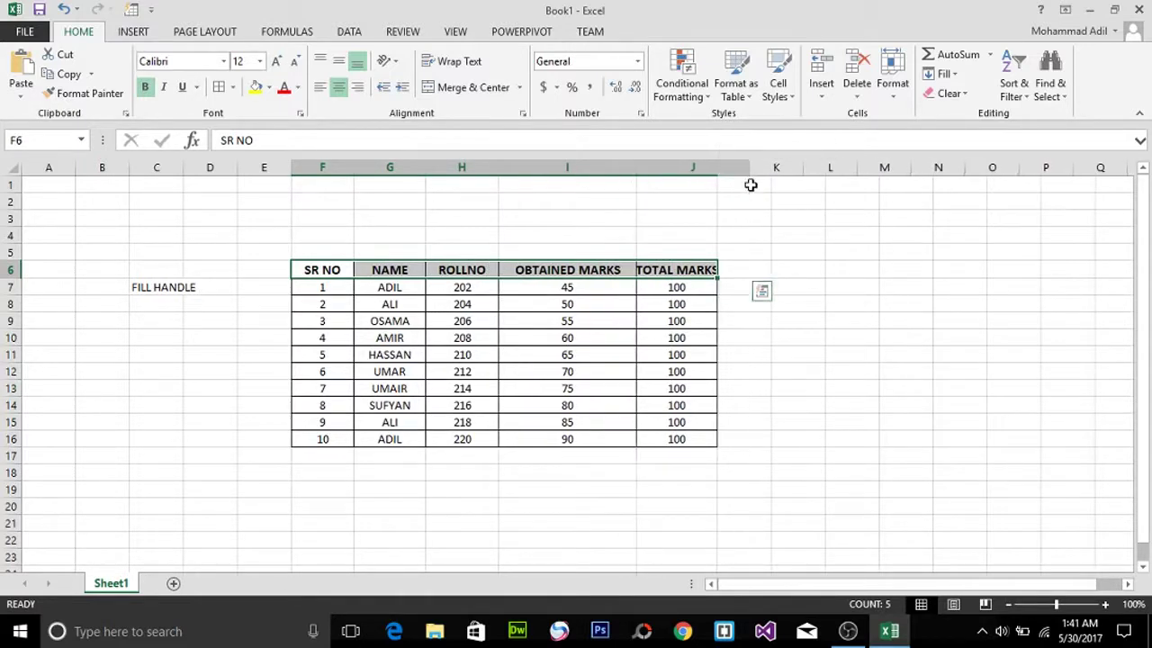
{"action": "left_click", "coordinate": [451, 353]}
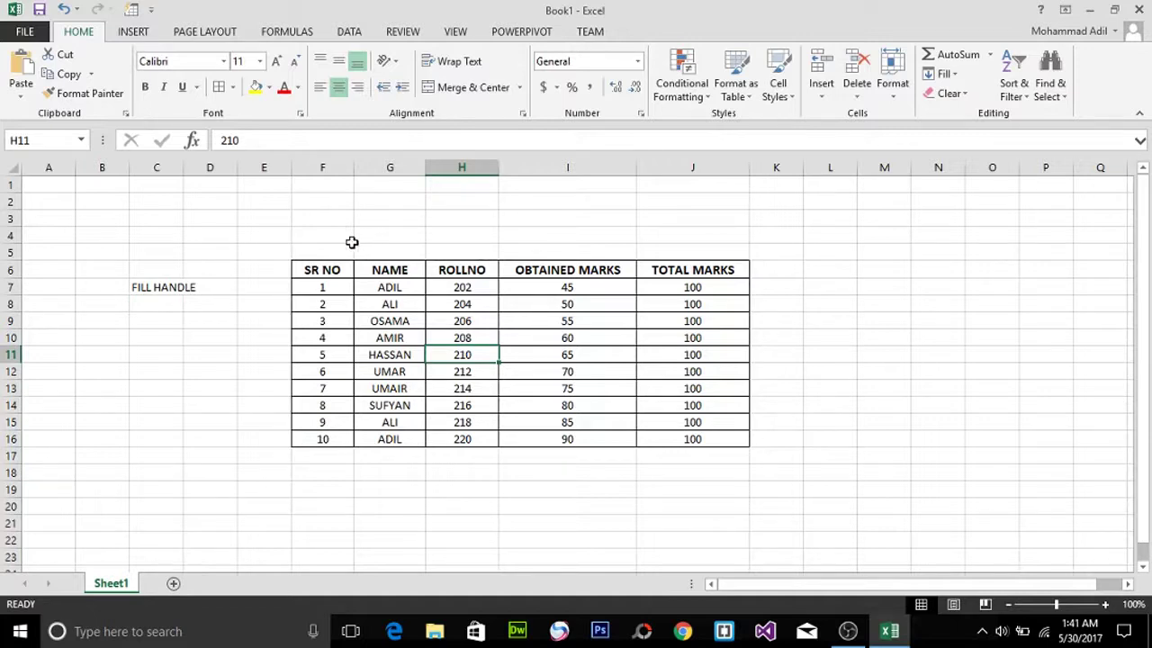
Enter the title MARKSHEET in cell H5, directly above the ROLLNO heading
{"action": "left_click", "coordinate": [454, 249]}
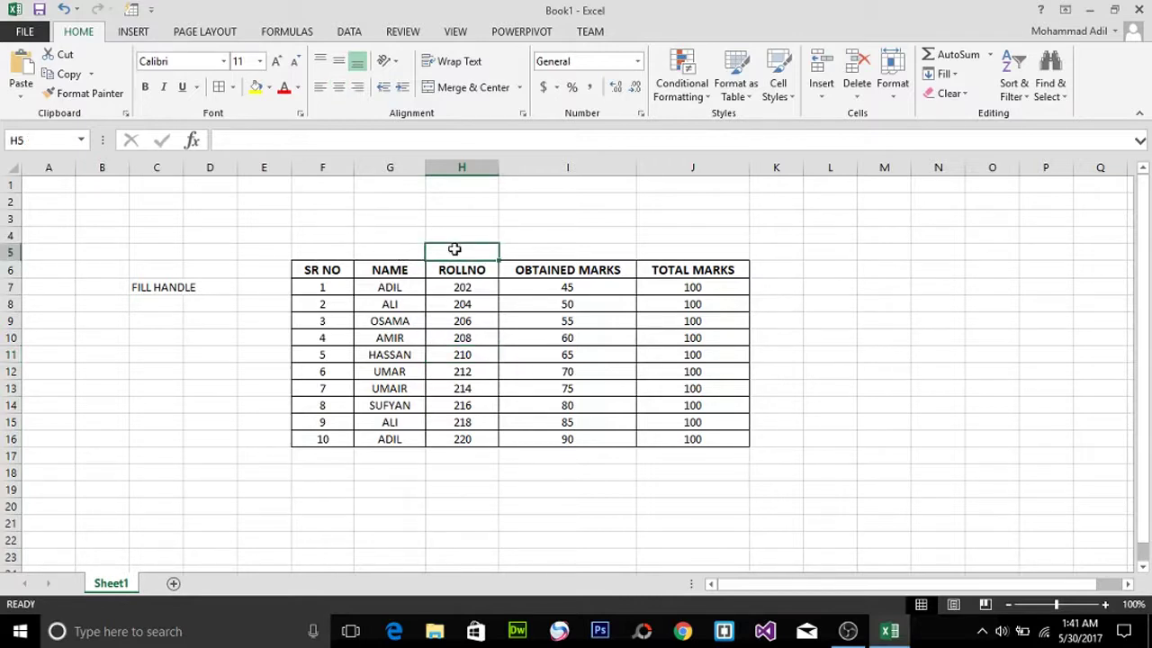
{"action": "type", "text": "MARKSH"}
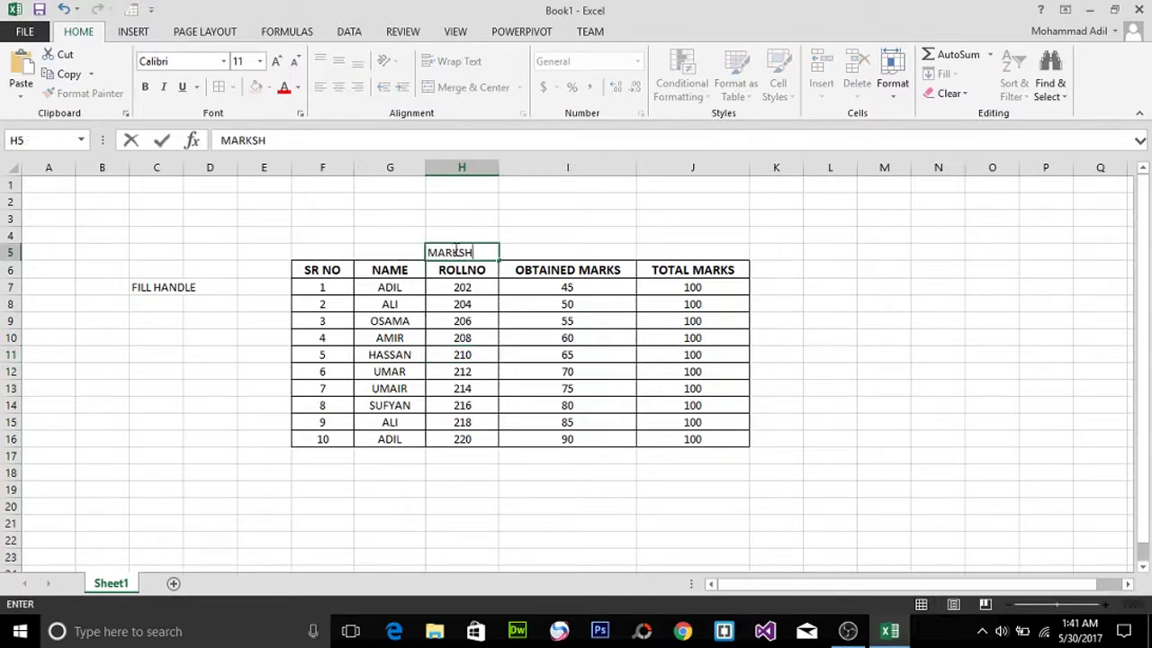
{"action": "type", "text": "EET"}
{"action": "key", "text": "Return"}
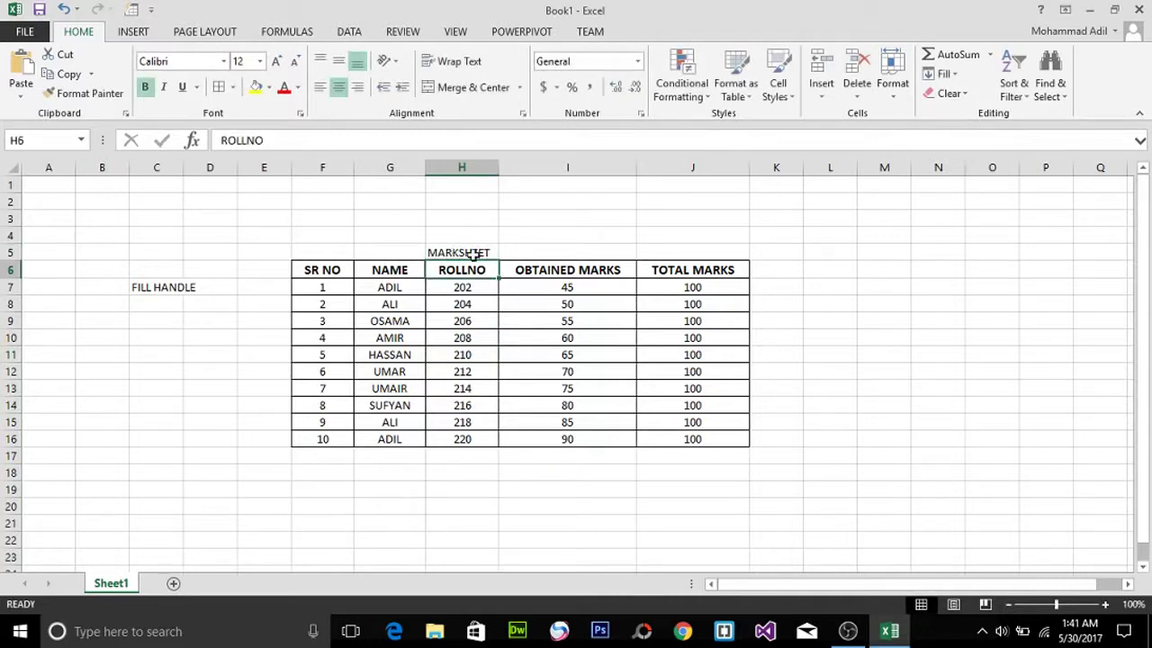
Merge and center the MARKSHEET title across cells F5:J5
{"action": "left_click", "coordinate": [530, 253]}
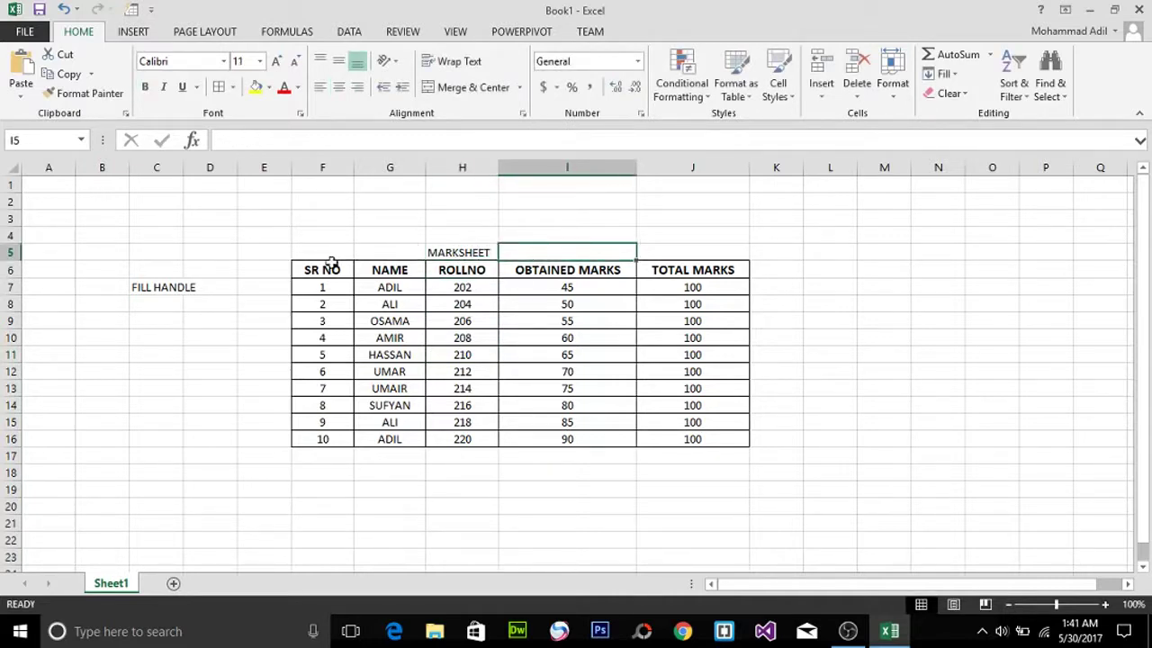
{"action": "left_click_drag", "start_coordinate": [322, 251], "coordinate": [657, 256]}
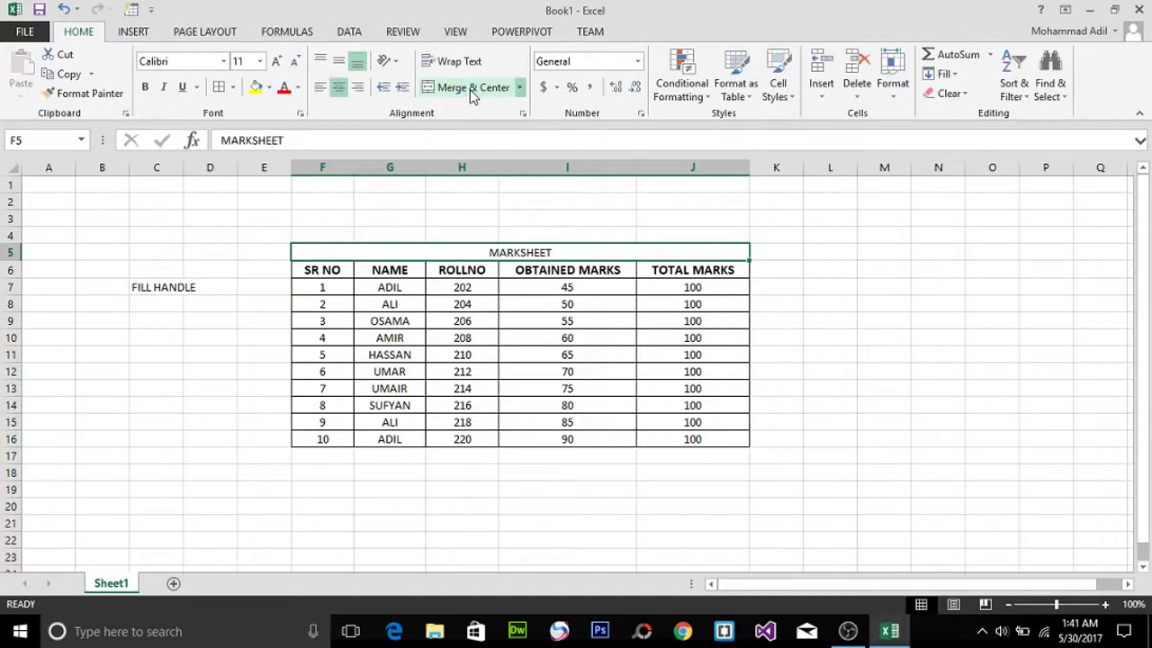
{"action": "left_click", "coordinate": [472, 90]}
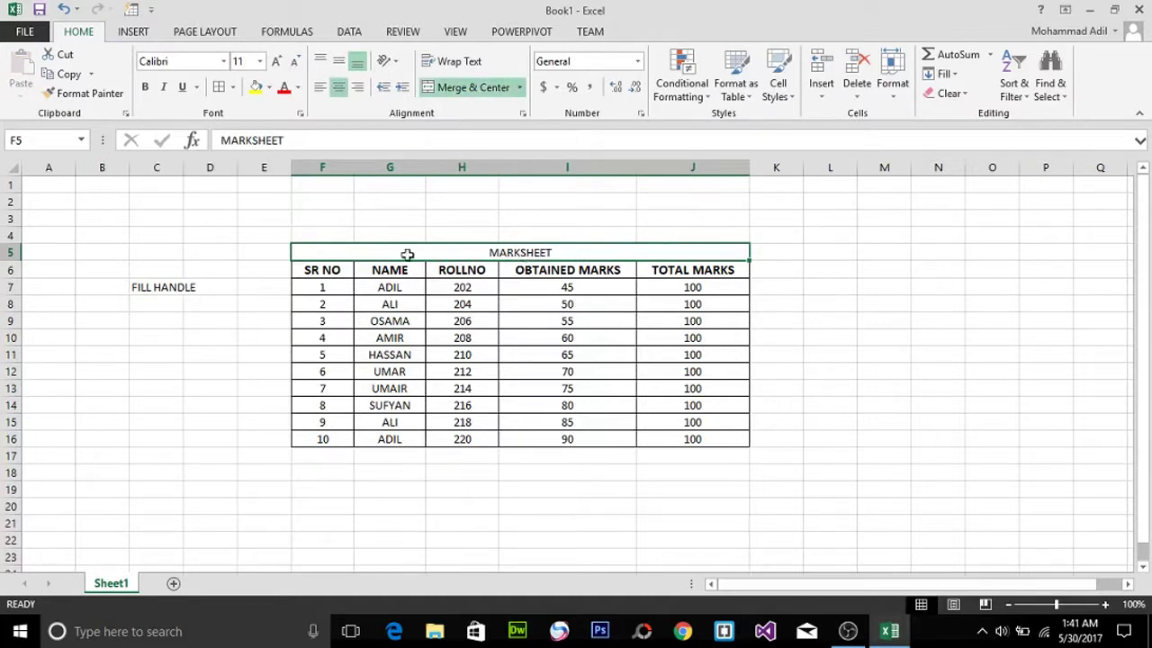
{"action": "left_click", "coordinate": [363, 234]}
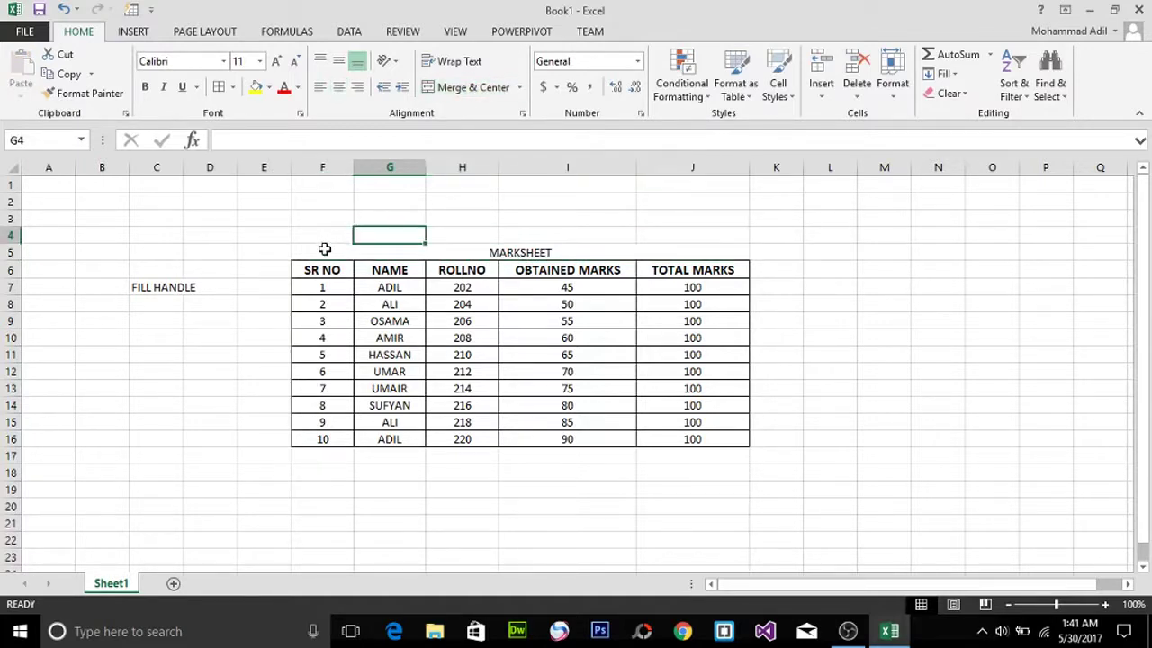
{"action": "left_click", "coordinate": [590, 253]}
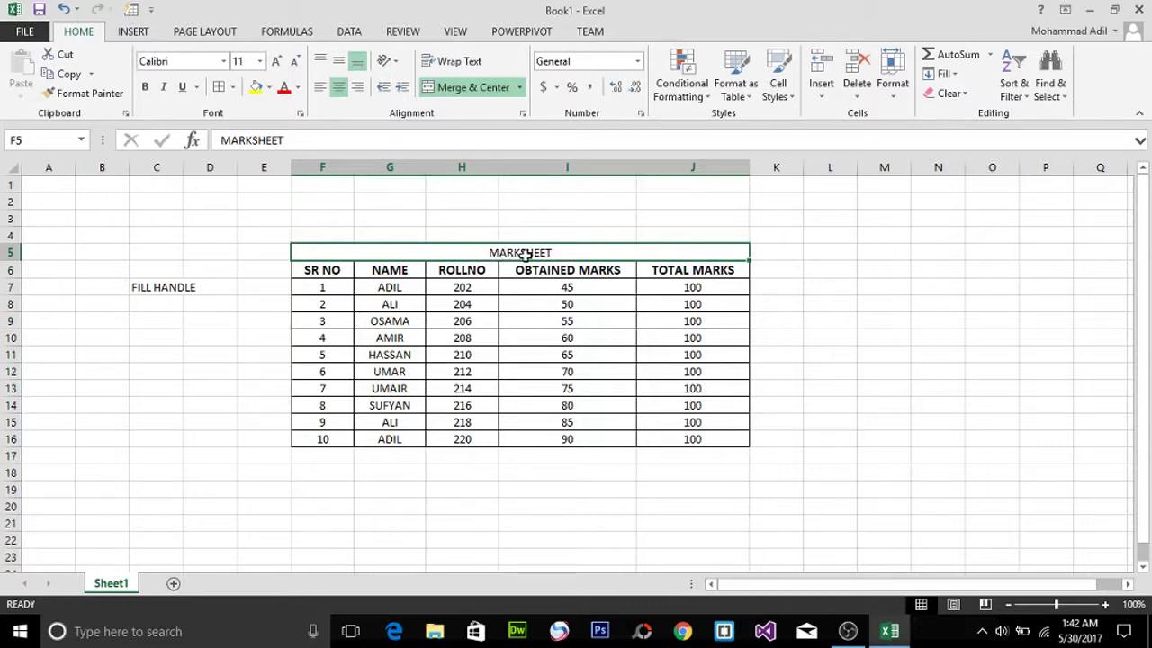
{"action": "left_click", "coordinate": [325, 231]}
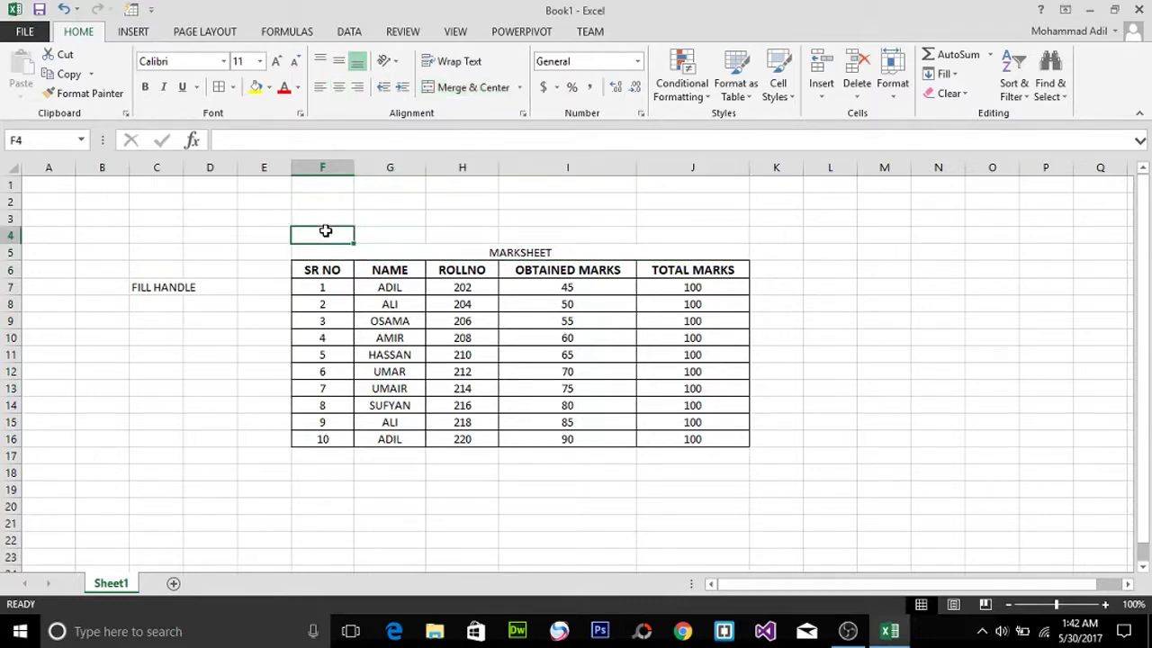
{"action": "left_click", "coordinate": [405, 234]}
{"action": "left_click", "coordinate": [454, 240]}
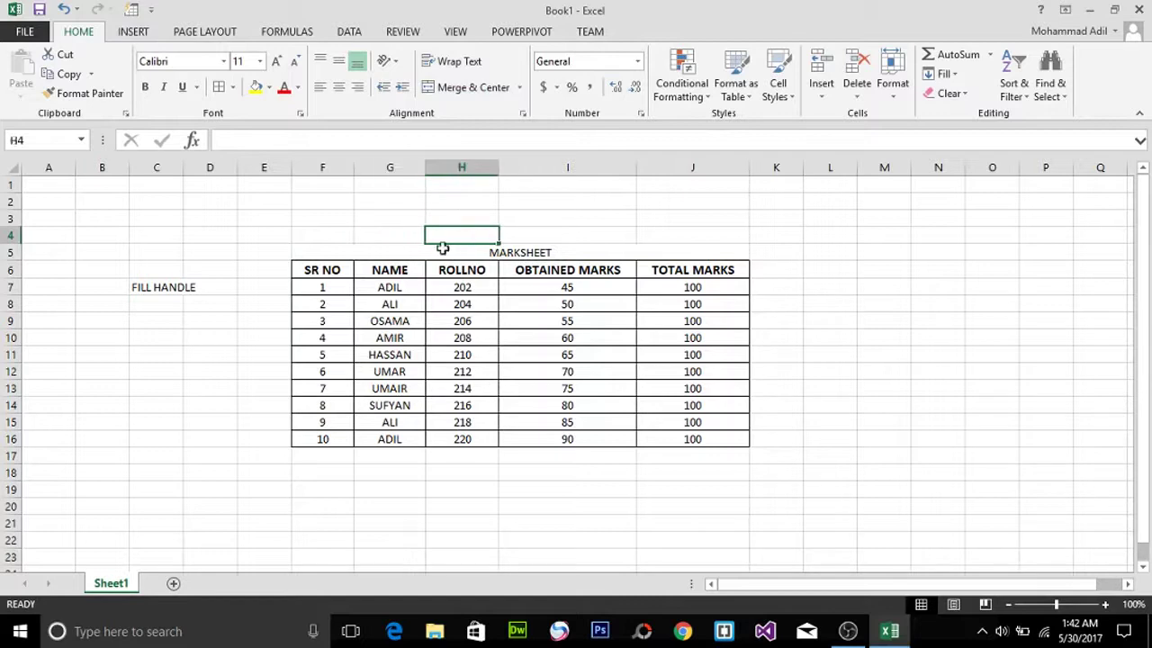
Format the merged MARKSHEET title as bold at font size 18, without underline, and give its cell borders
{"action": "left_click", "coordinate": [431, 251]}
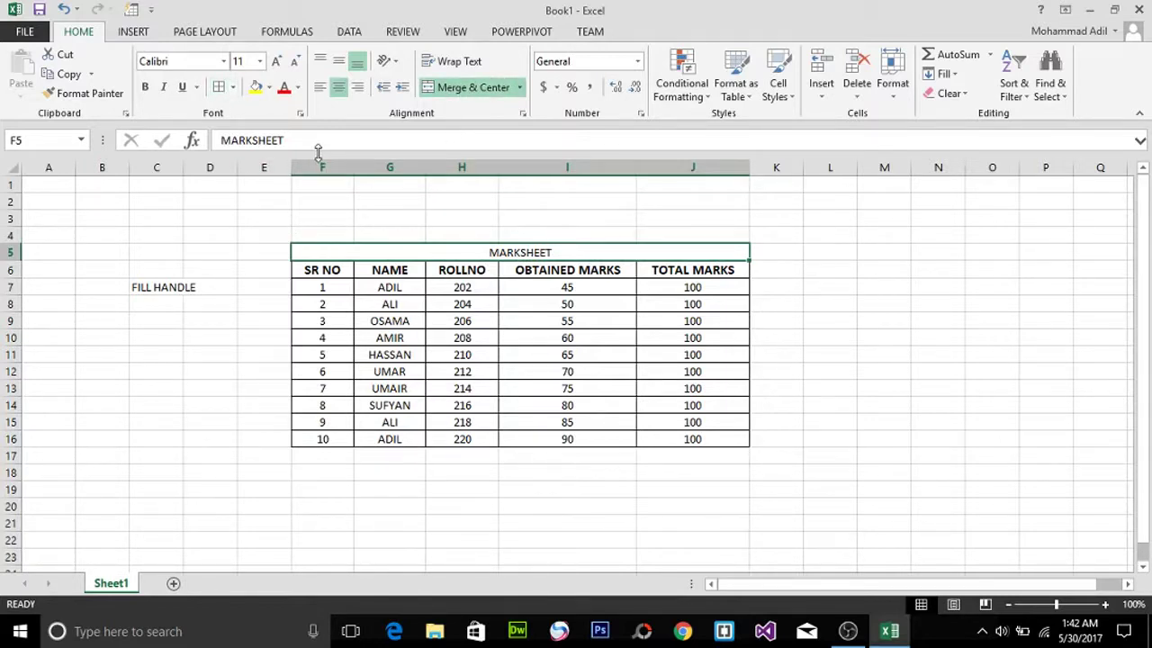
{"action": "left_click", "coordinate": [277, 63]}
{"action": "left_click", "coordinate": [277, 63]}
{"action": "left_click", "coordinate": [277, 63]}
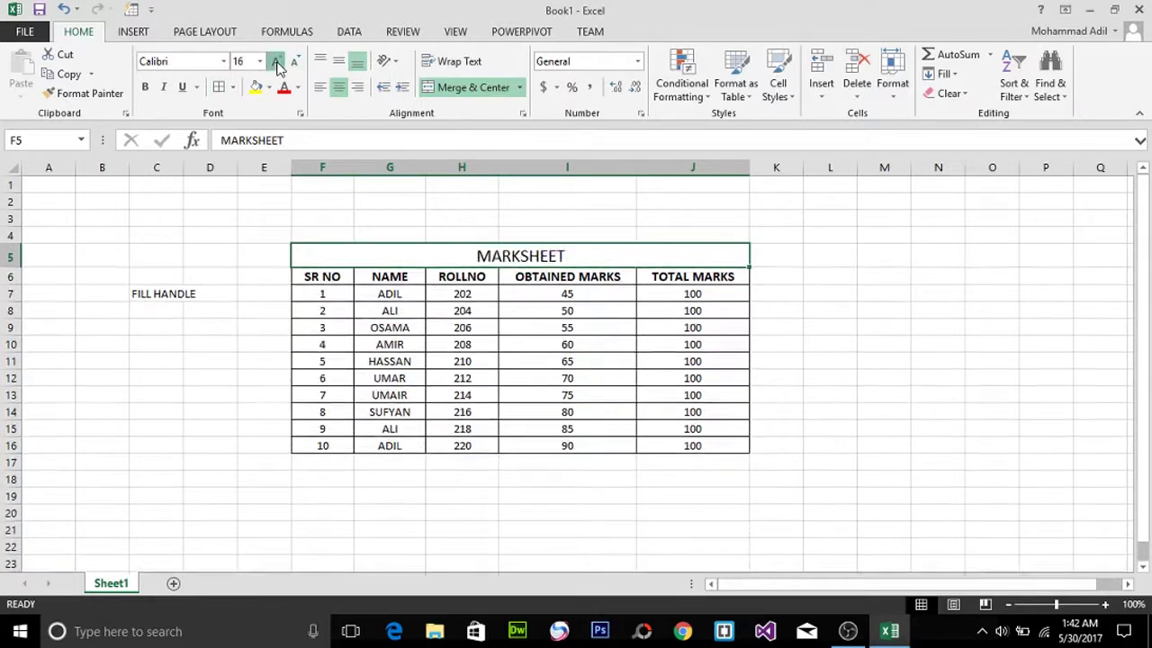
{"action": "left_click", "coordinate": [277, 63]}
{"action": "left_click", "coordinate": [145, 89]}
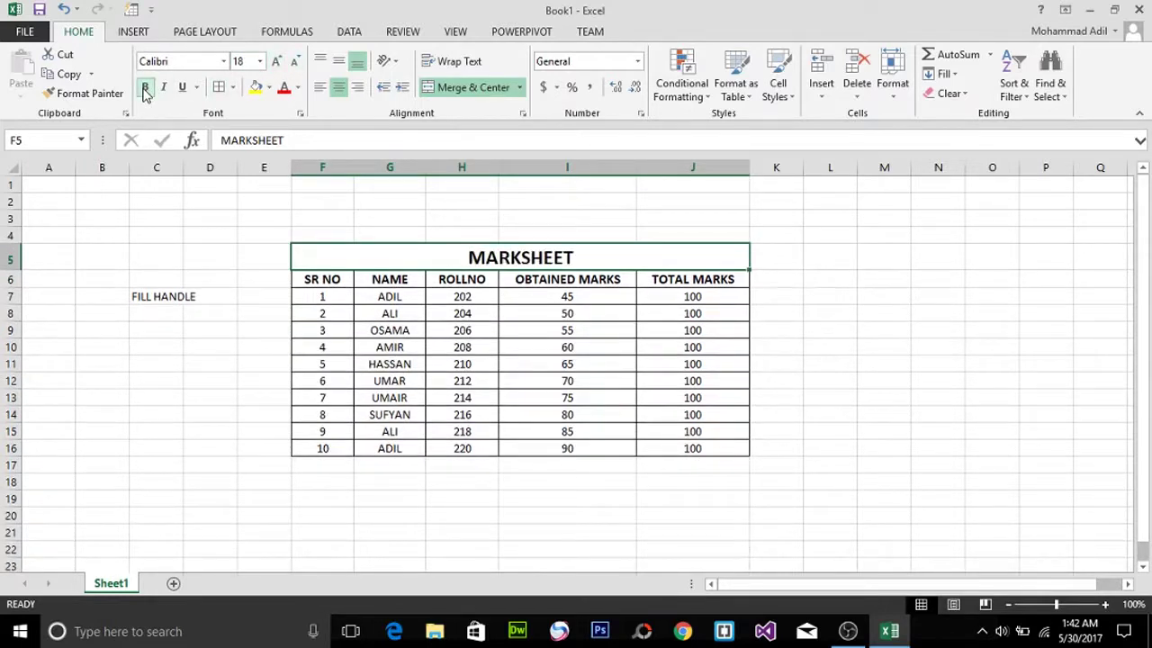
{"action": "left_click", "coordinate": [182, 87]}
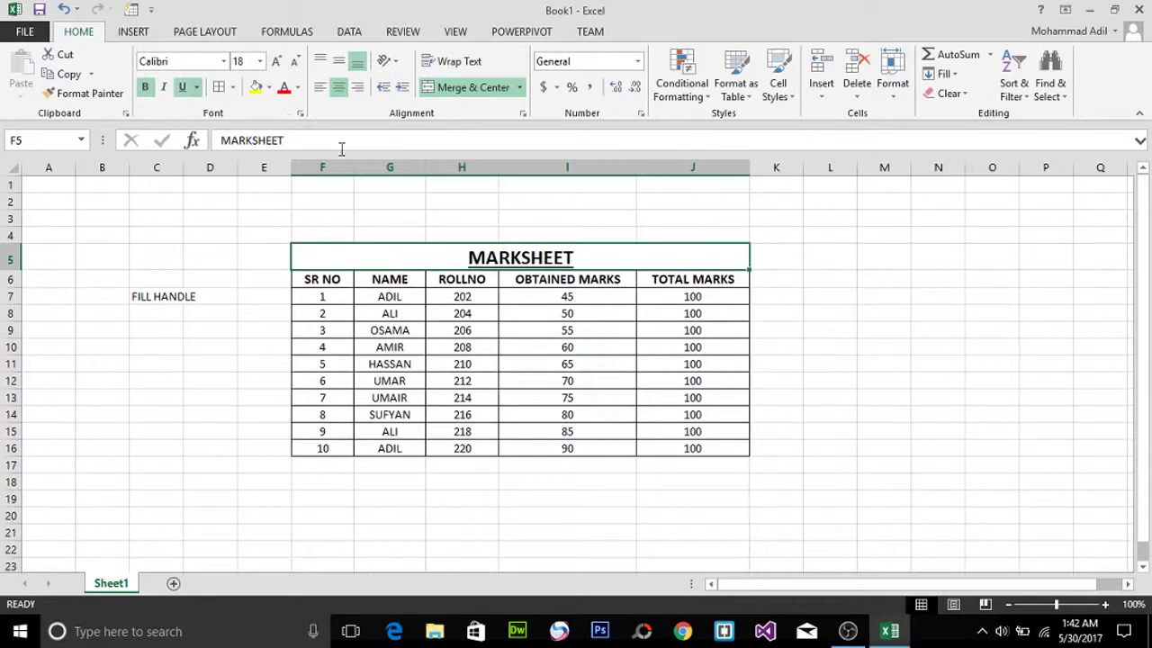
{"action": "left_click", "coordinate": [183, 88]}
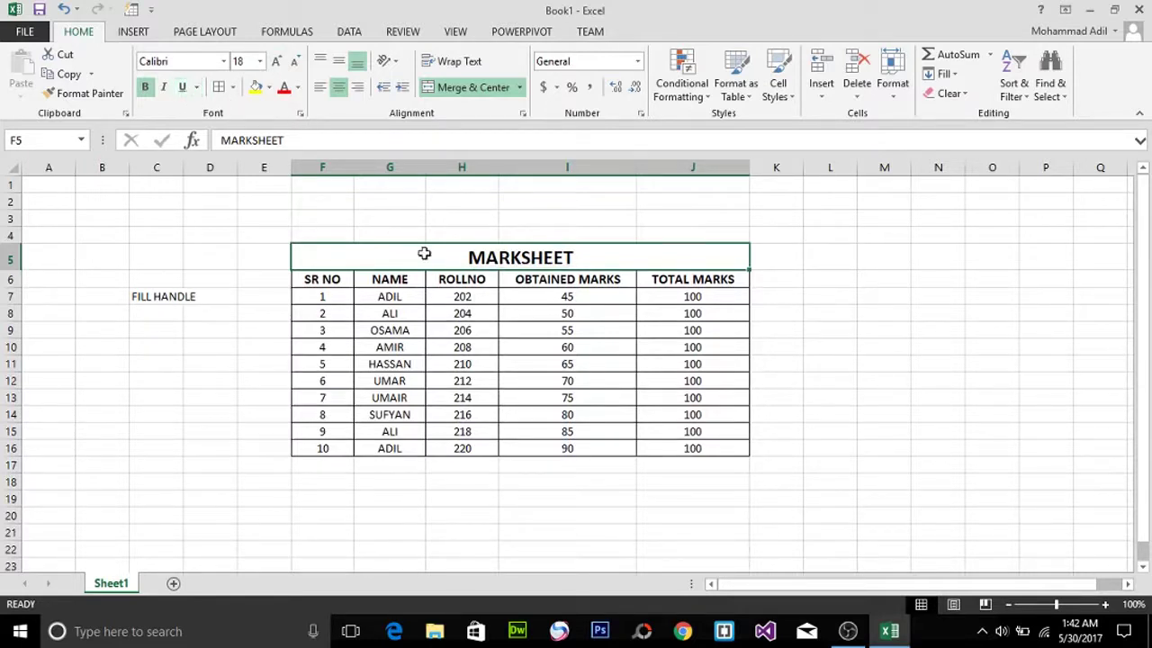
{"action": "left_click", "coordinate": [594, 320]}
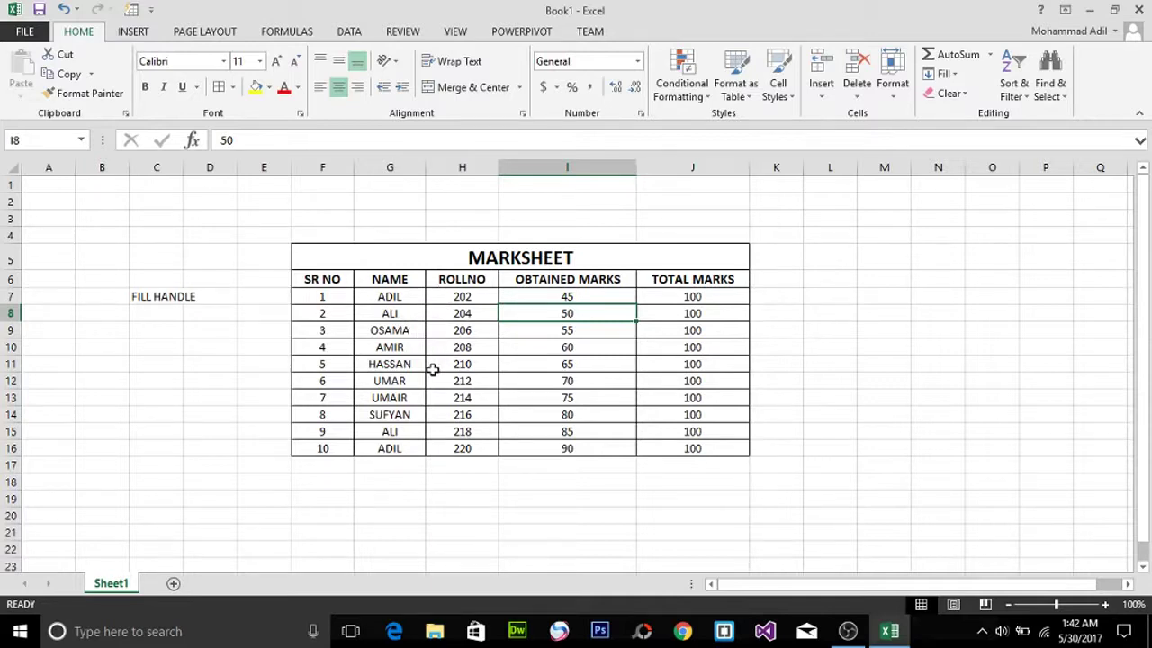
Insert a new blank column between the NAME and ROLLNO columns of the marksheet table
{"action": "left_click", "coordinate": [396, 282]}
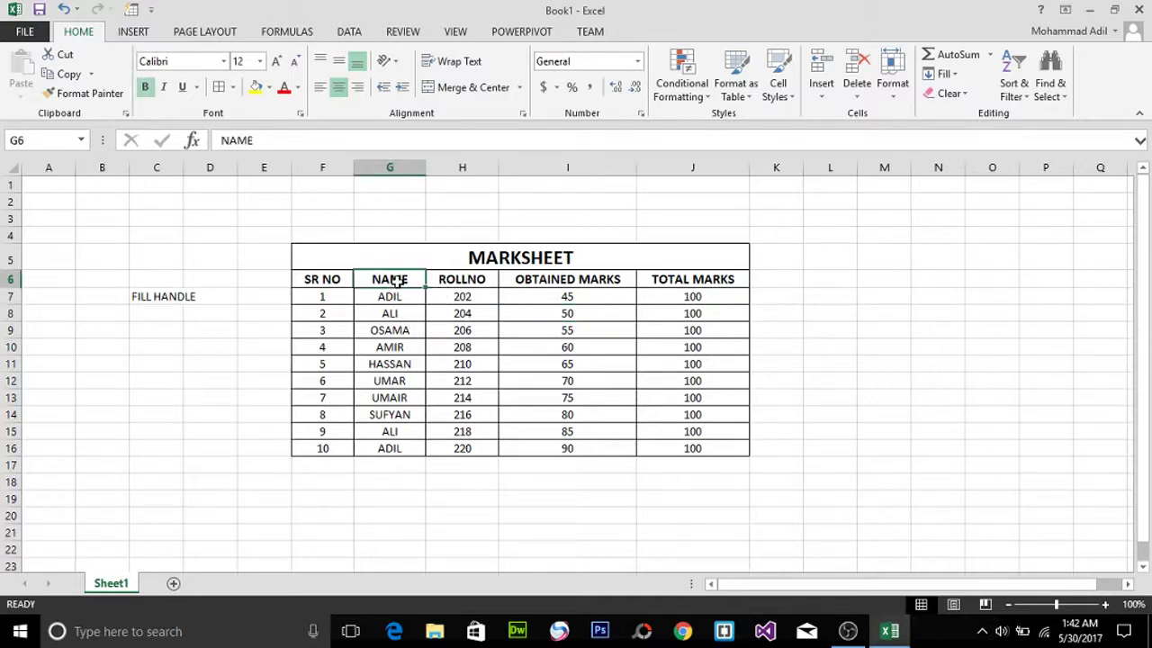
{"action": "left_click", "coordinate": [447, 283]}
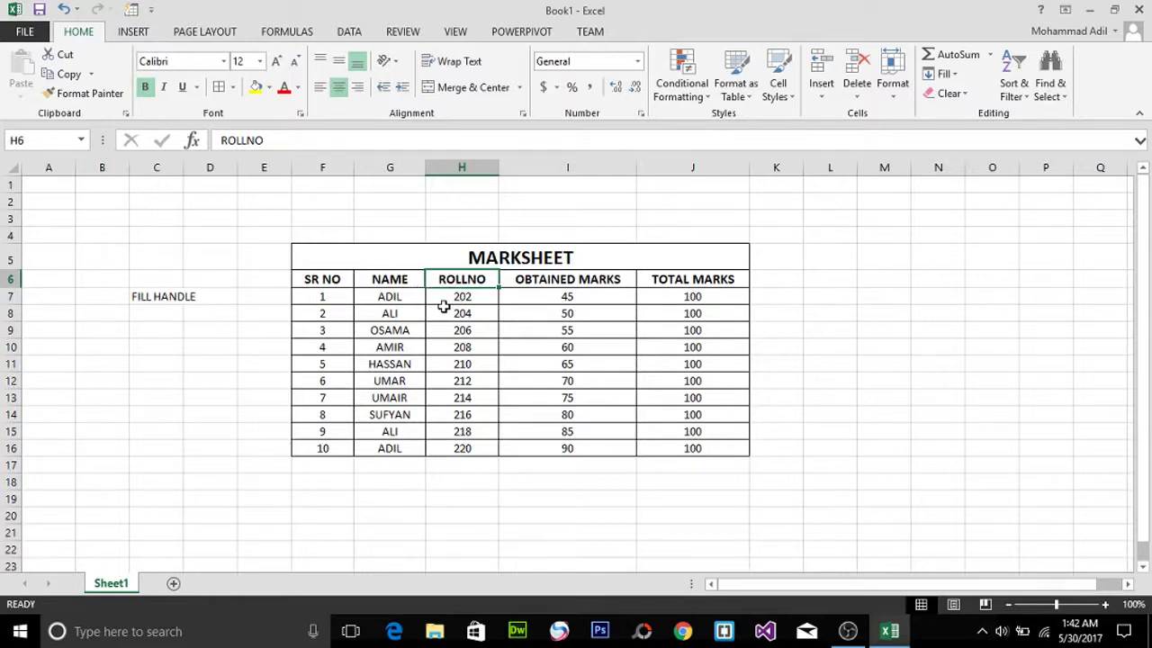
{"action": "left_click", "coordinate": [450, 168]}
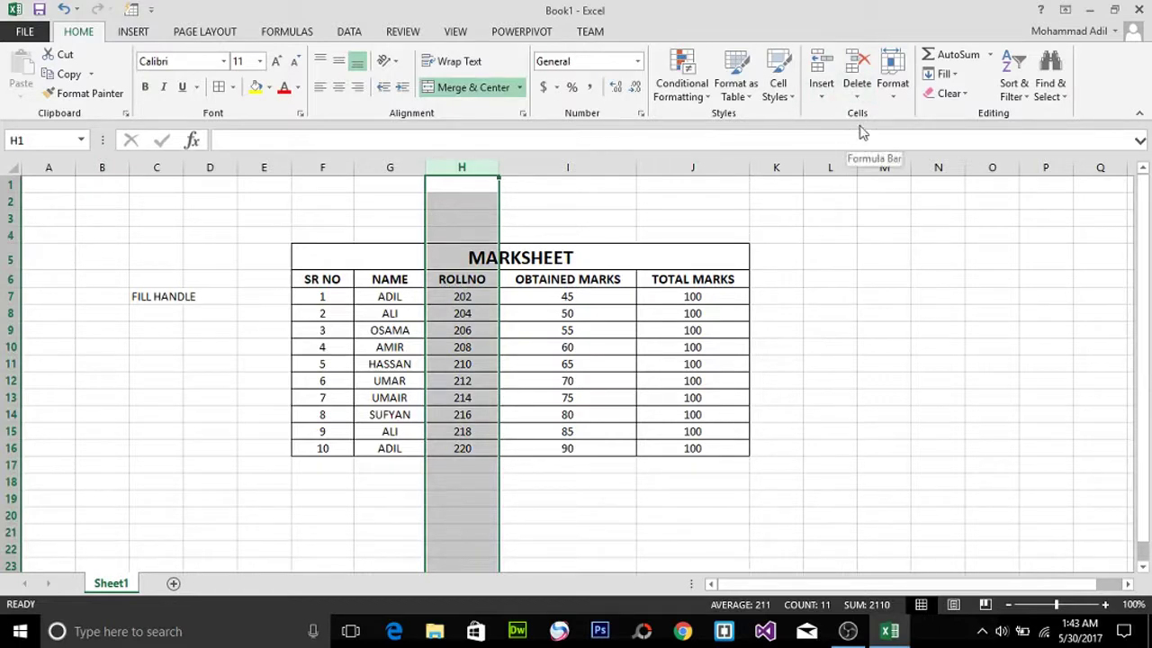
{"action": "left_click", "coordinate": [821, 99]}
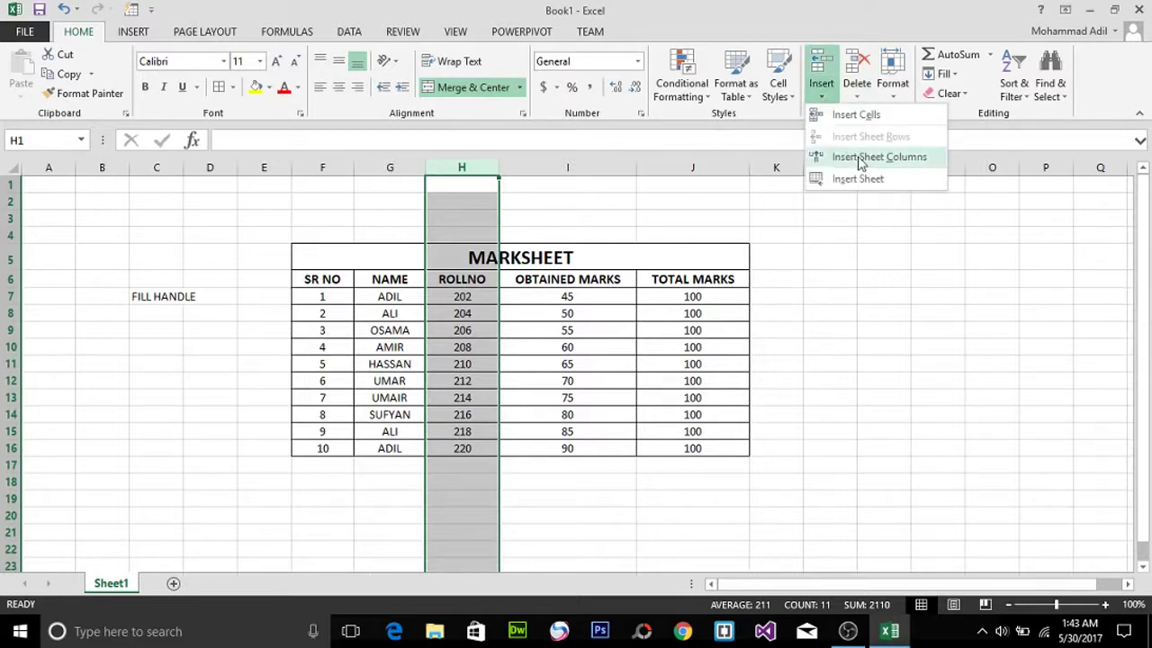
{"action": "left_click", "coordinate": [924, 161]}
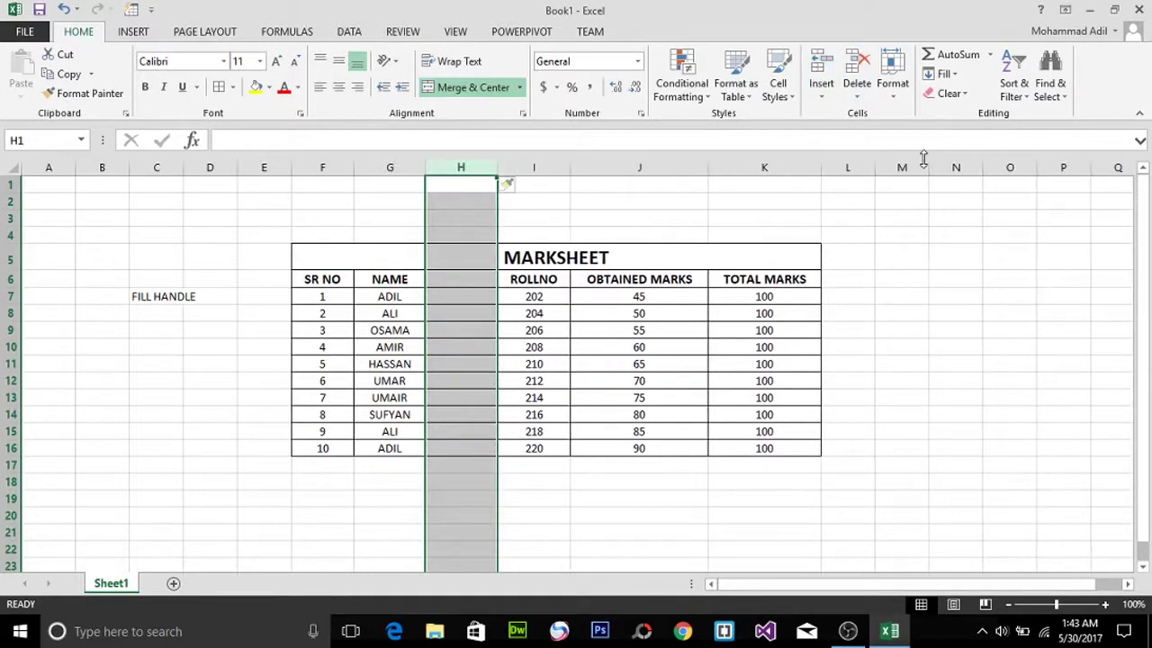
Enter the heading FATHERS NAME in cell H6 and widen column H to fit it
{"action": "left_click", "coordinate": [468, 284]}
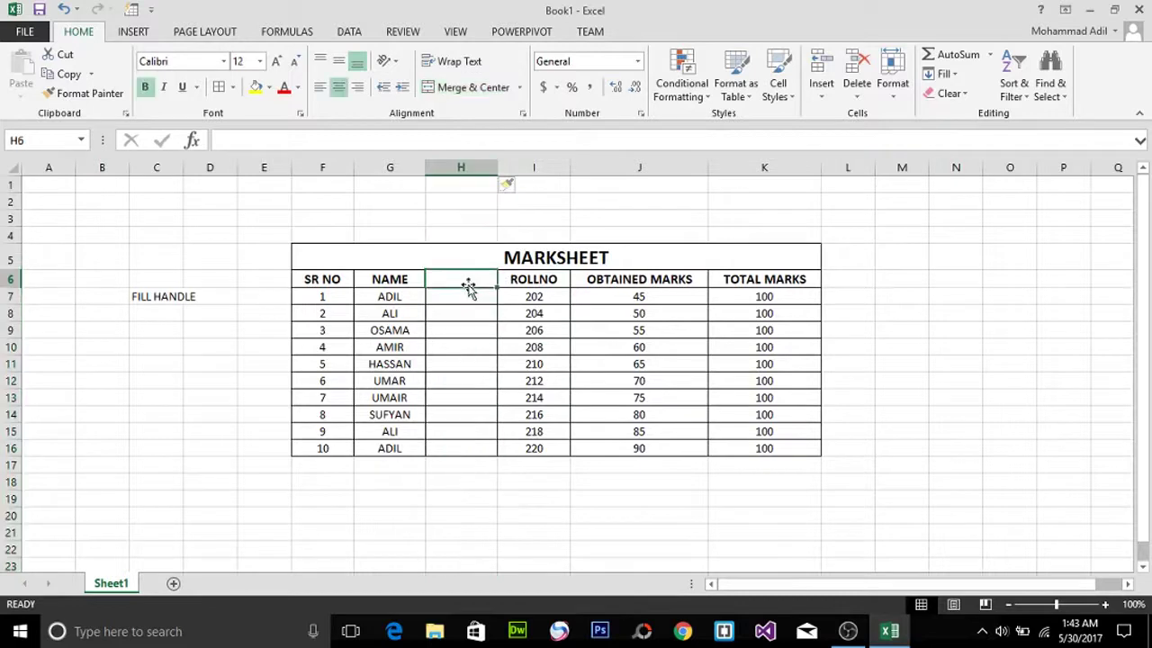
{"action": "type", "text": "FATH"}
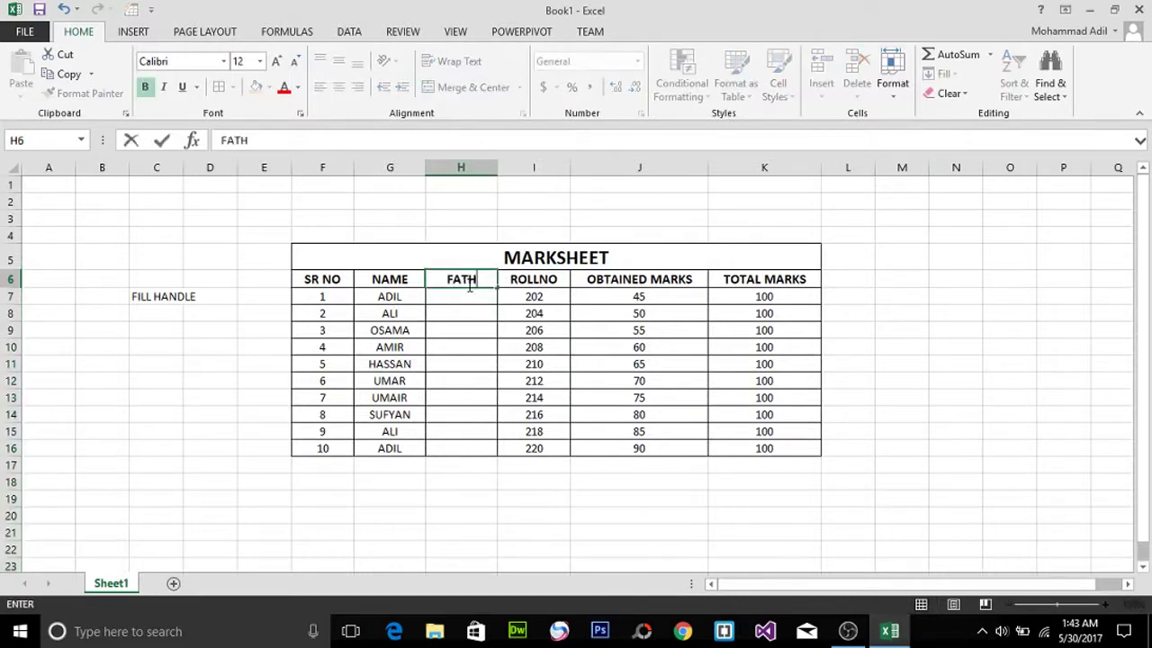
{"action": "type", "text": "ERS NAME"}
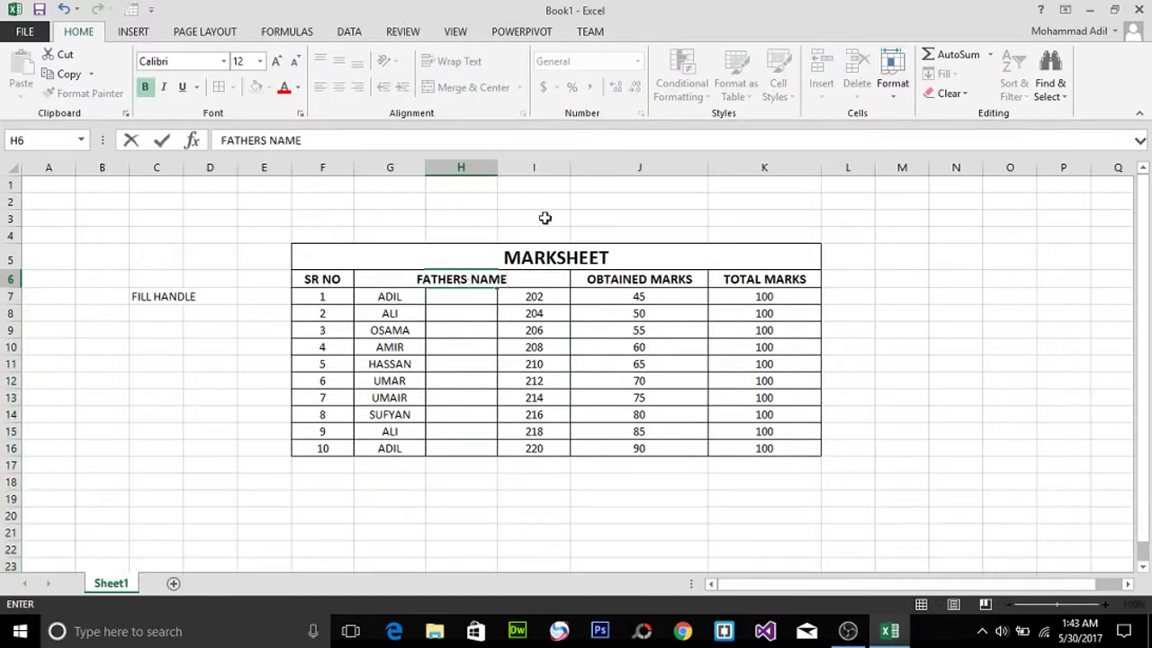
{"action": "key", "text": "Return"}
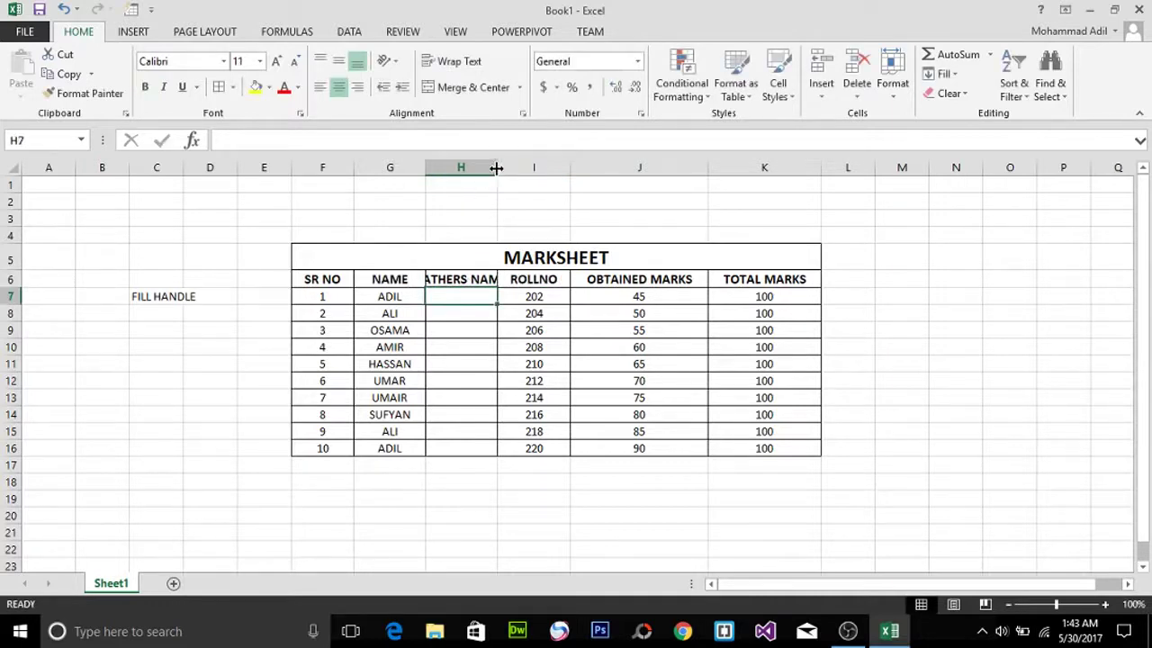
{"action": "left_click_drag", "start_coordinate": [496, 168], "coordinate": [530, 179]}
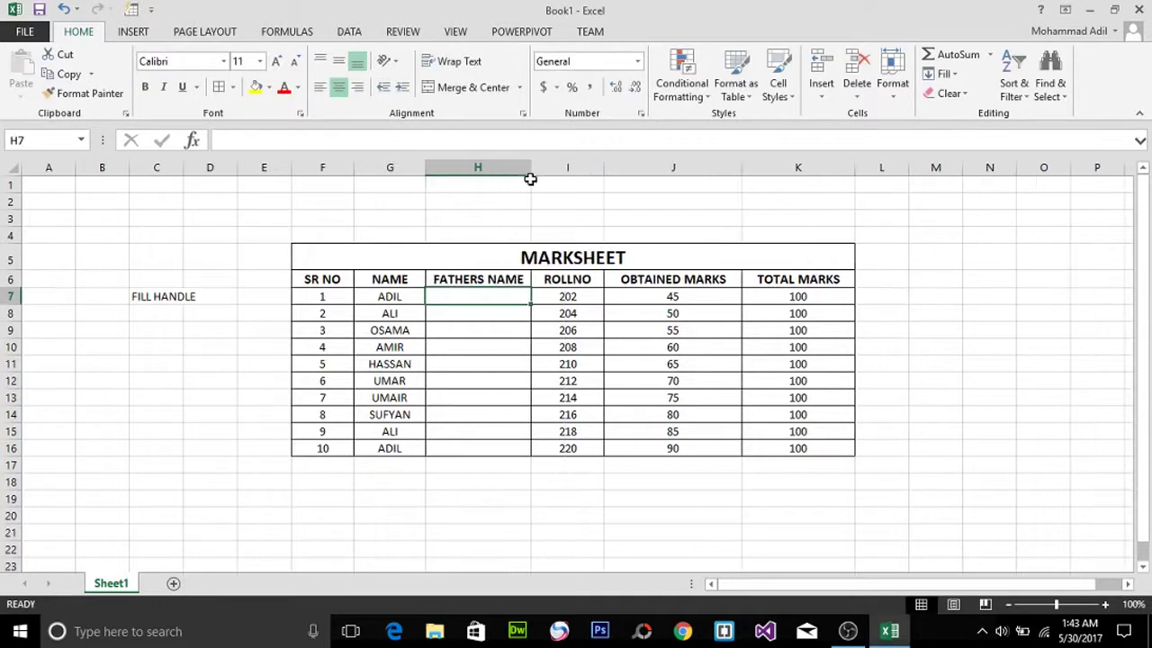
Delete the FATHERS NAME column from the sheet
{"action": "left_click", "coordinate": [487, 318]}
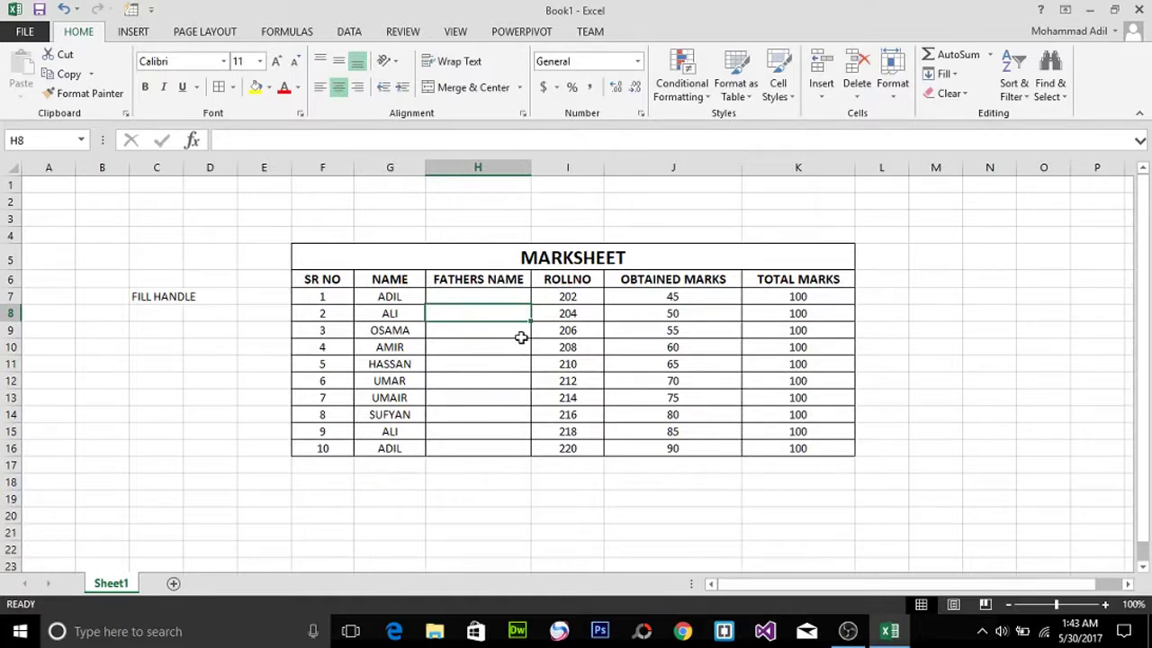
{"action": "left_click", "coordinate": [477, 167]}
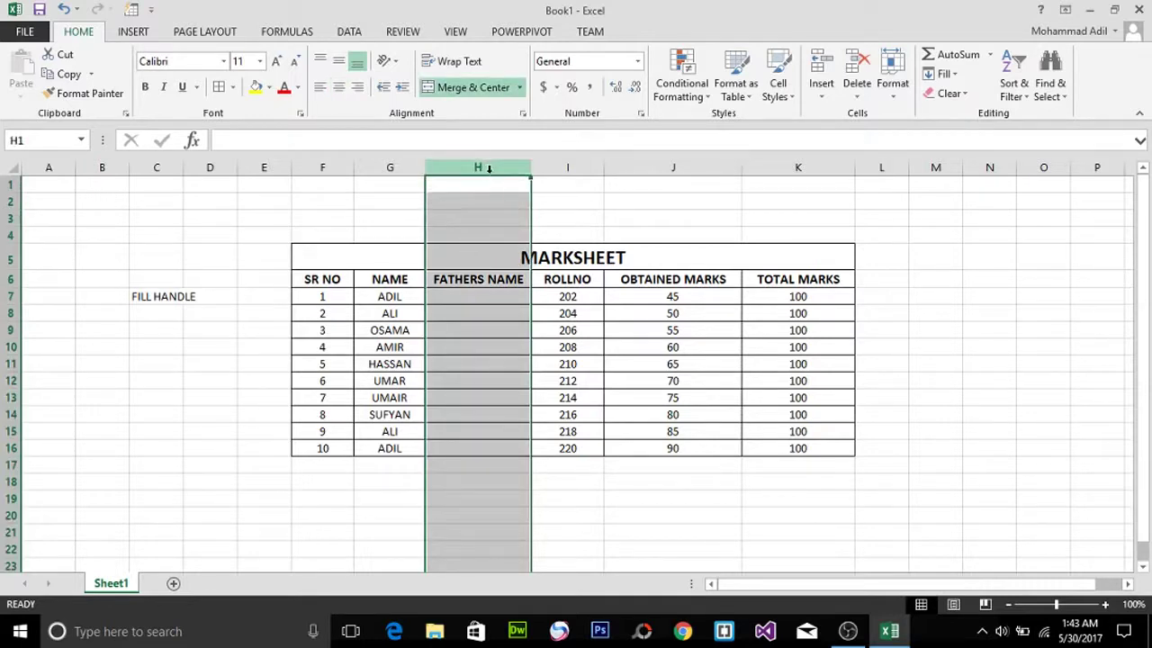
{"action": "left_click", "coordinate": [861, 69]}
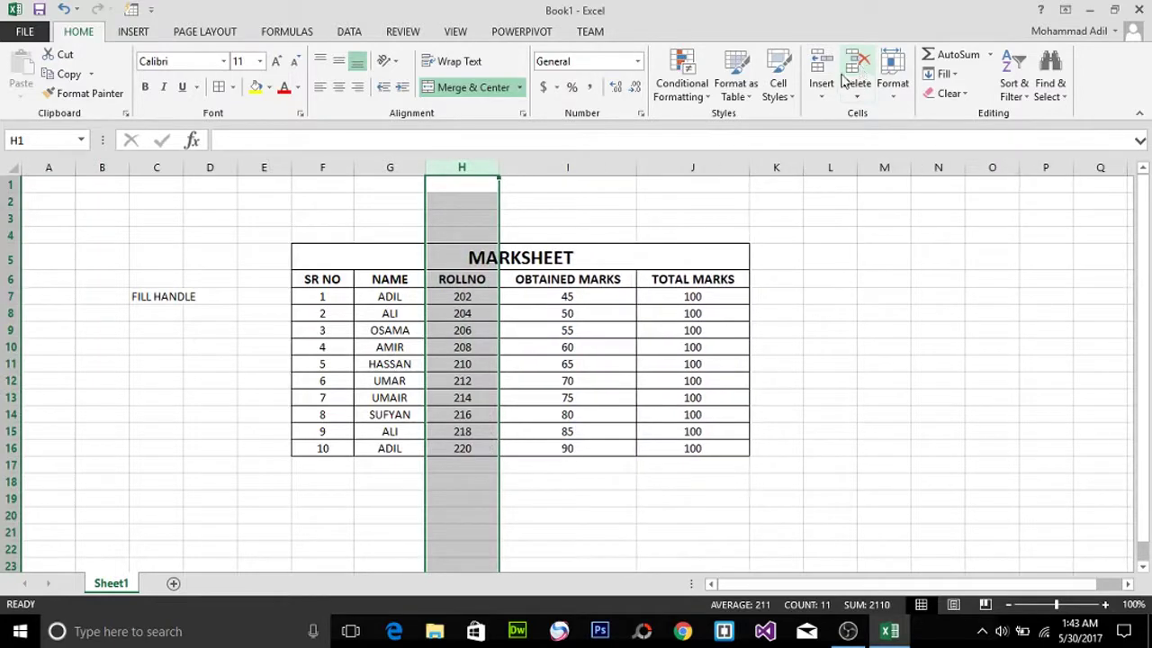
{"action": "left_click", "coordinate": [535, 283]}
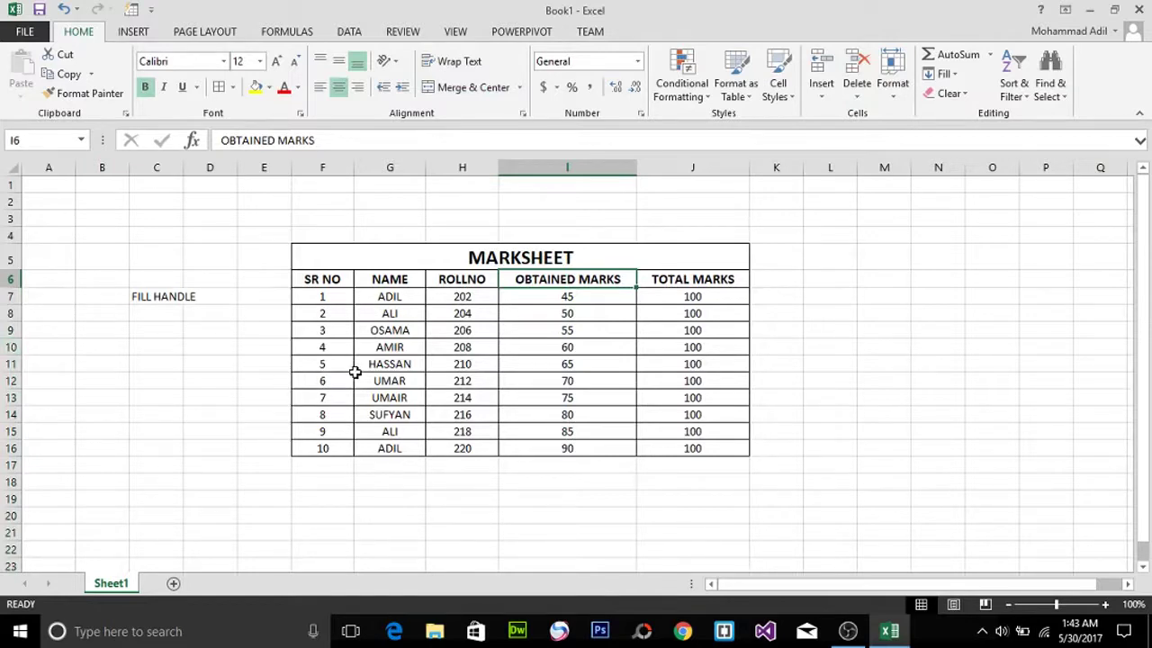
Insert a blank sheet row above row 16, between serial numbers 9 and 10 of the table
{"action": "left_click", "coordinate": [326, 448]}
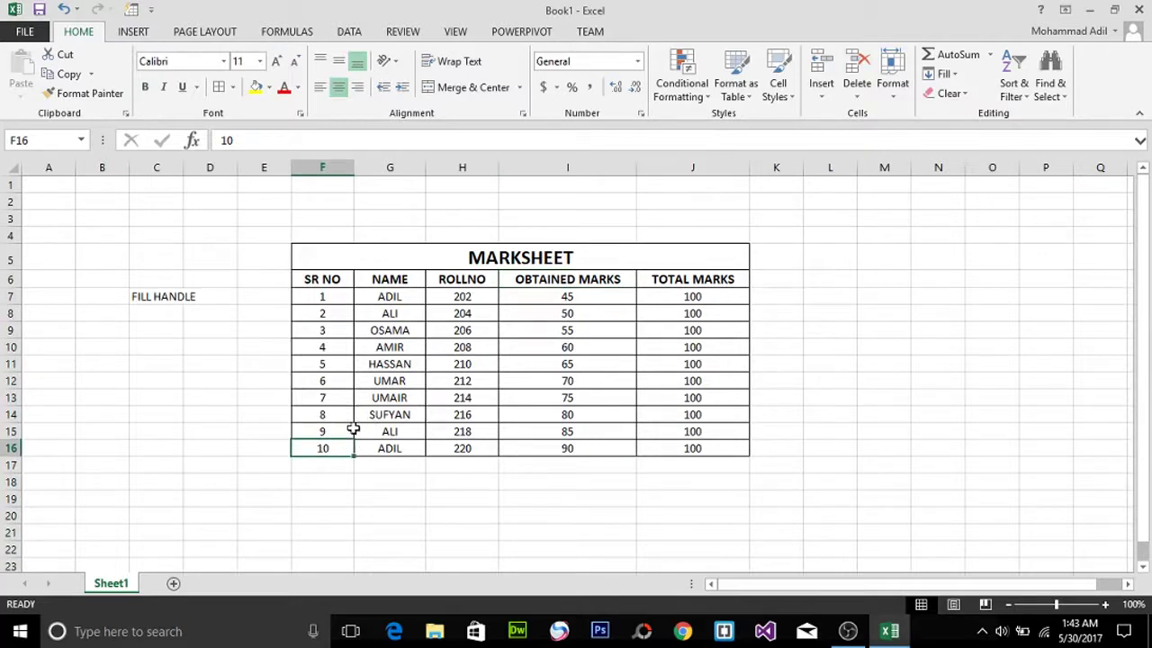
{"action": "left_click", "coordinate": [11, 447]}
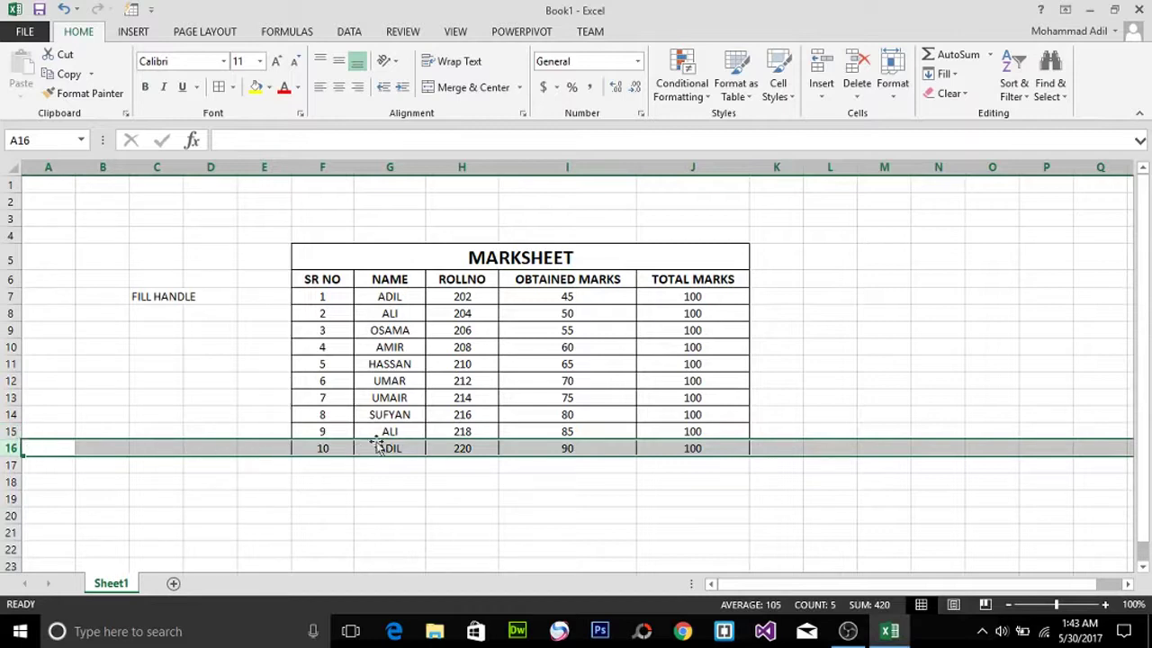
{"action": "left_click", "coordinate": [829, 106]}
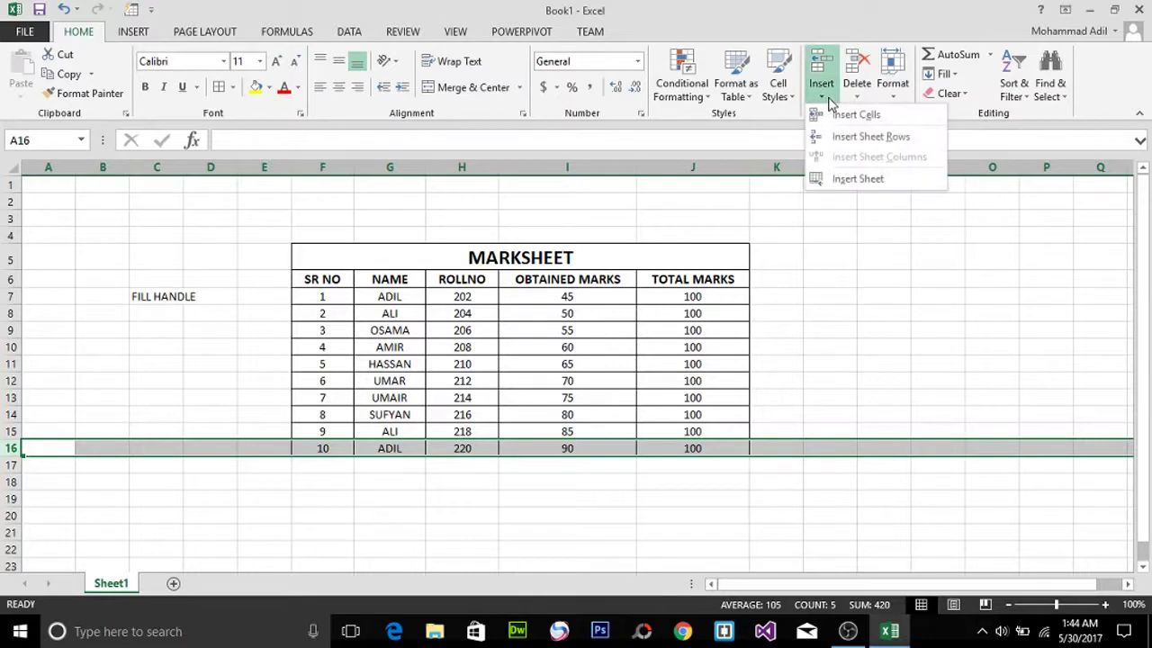
{"action": "left_click", "coordinate": [917, 138]}
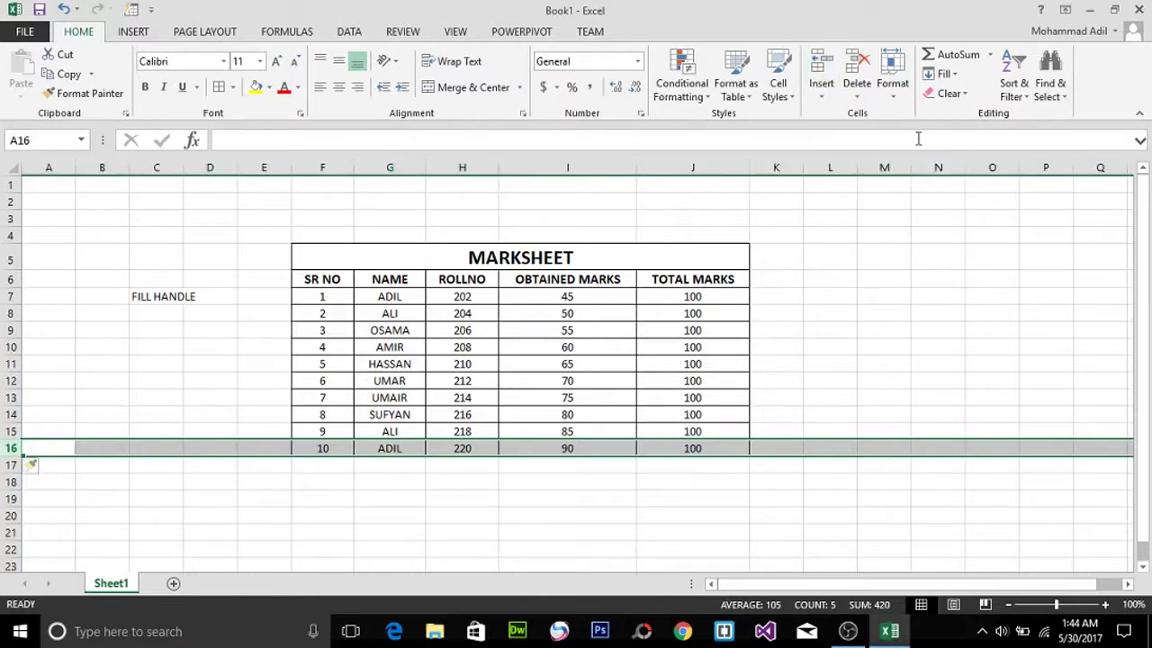
{"action": "left_click", "coordinate": [327, 415]}
{"action": "left_click", "coordinate": [331, 447]}
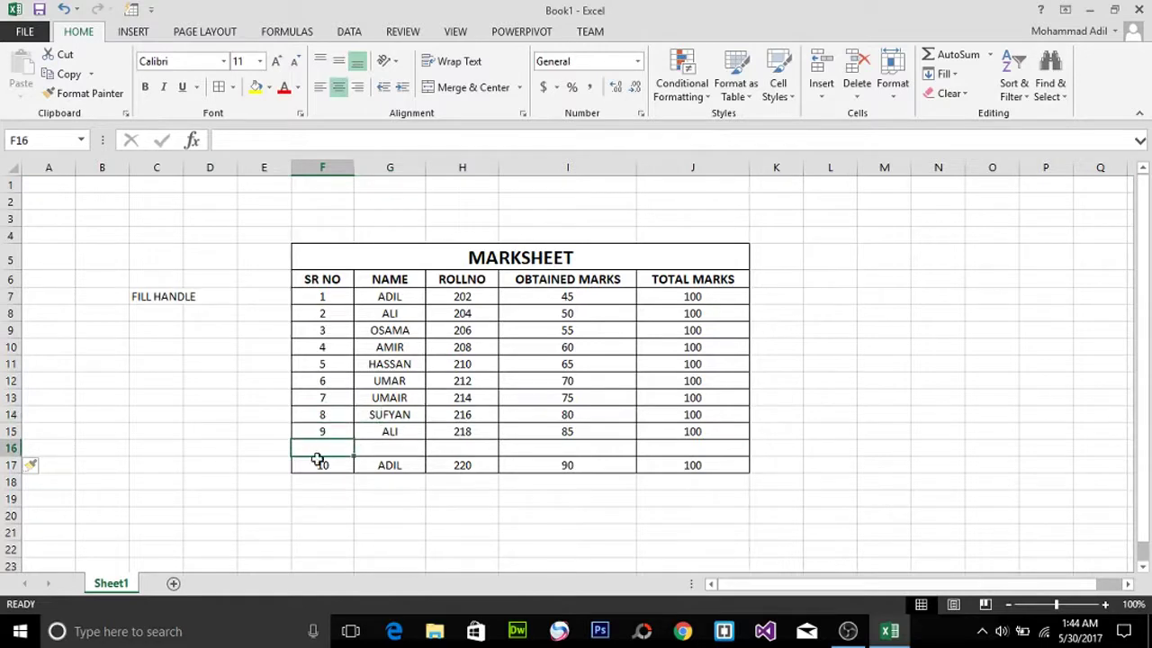
Extend the SR NO series from cell F15 down to F17 so the last two rows are numbered 10 and 11
{"action": "left_click", "coordinate": [332, 430]}
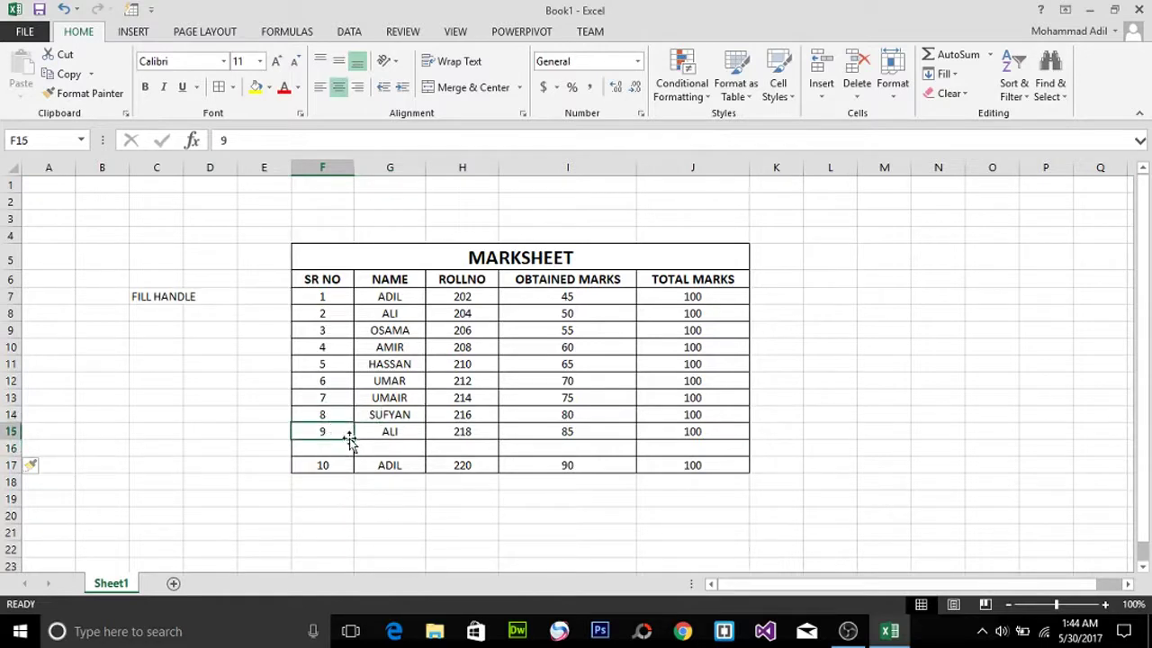
{"action": "left_click_drag", "start_coordinate": [354, 436], "coordinate": [355, 475]}
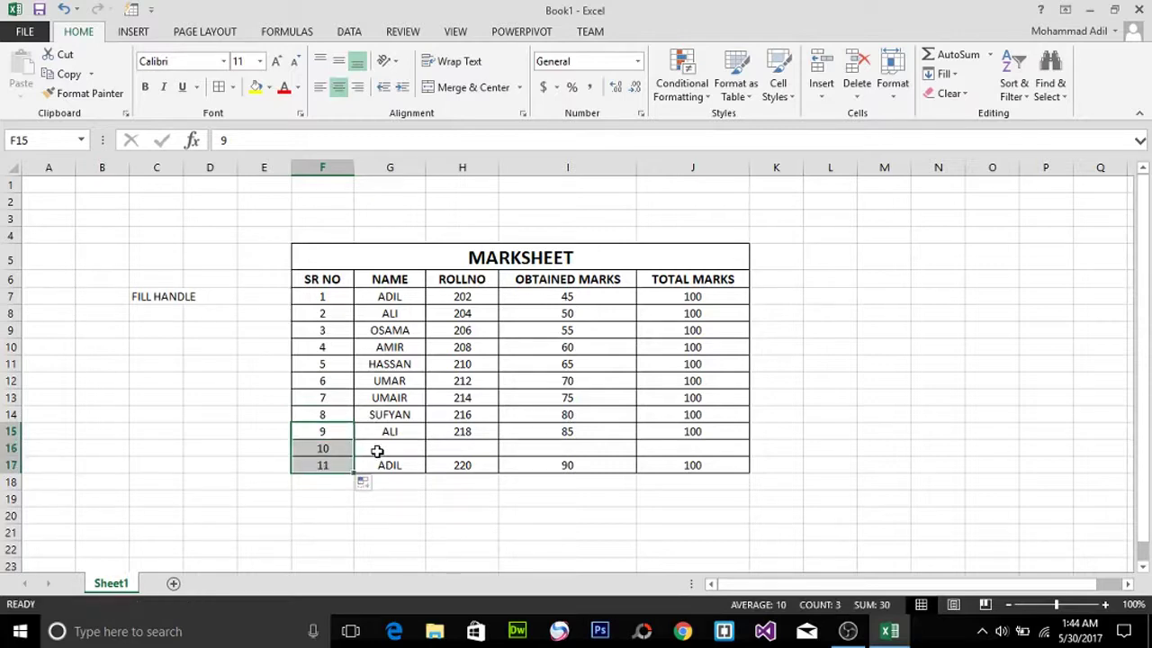
{"action": "left_click", "coordinate": [378, 450]}
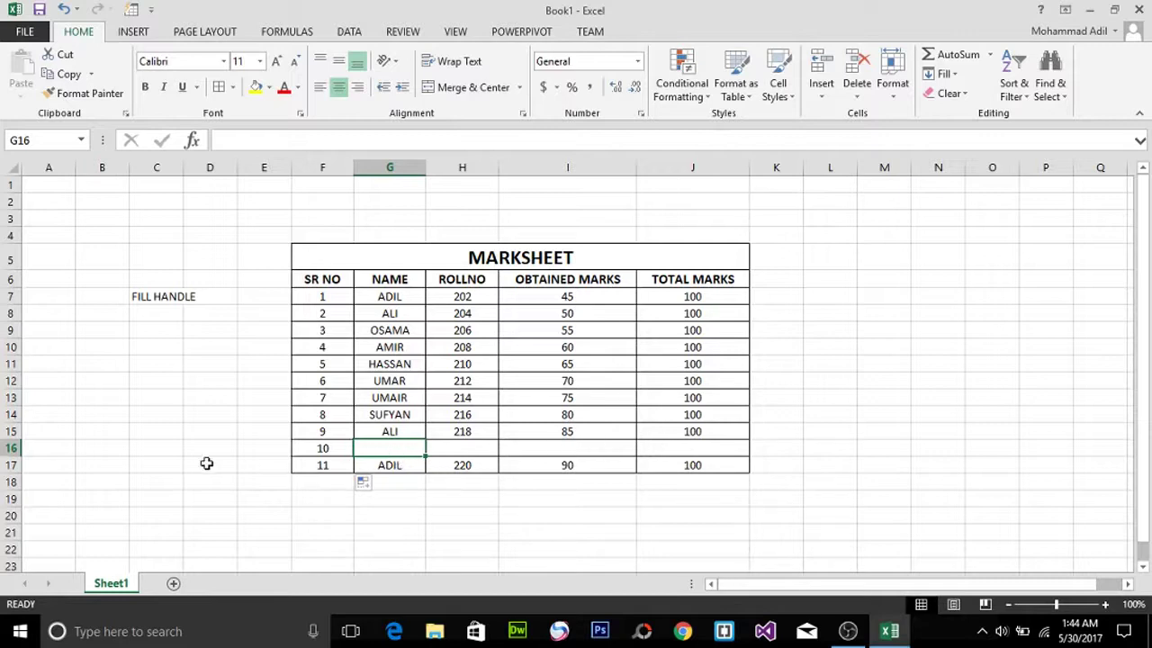
Delete sheet row 16, which holds only serial number 10
{"action": "left_click", "coordinate": [10, 447]}
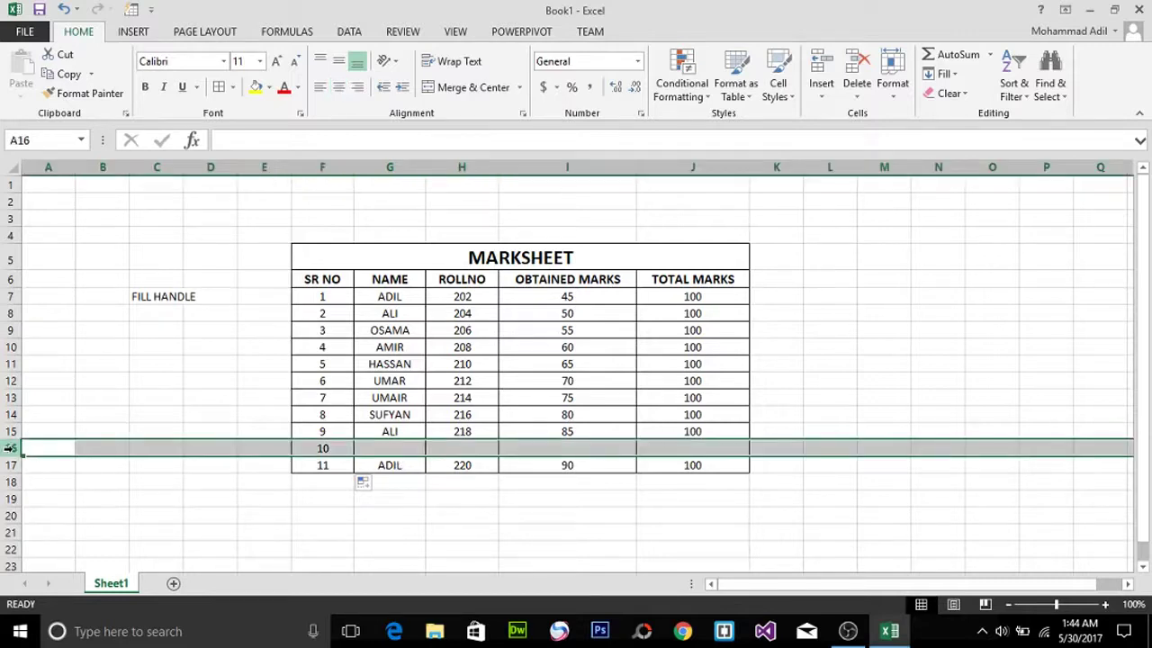
{"action": "left_click", "coordinate": [859, 72]}
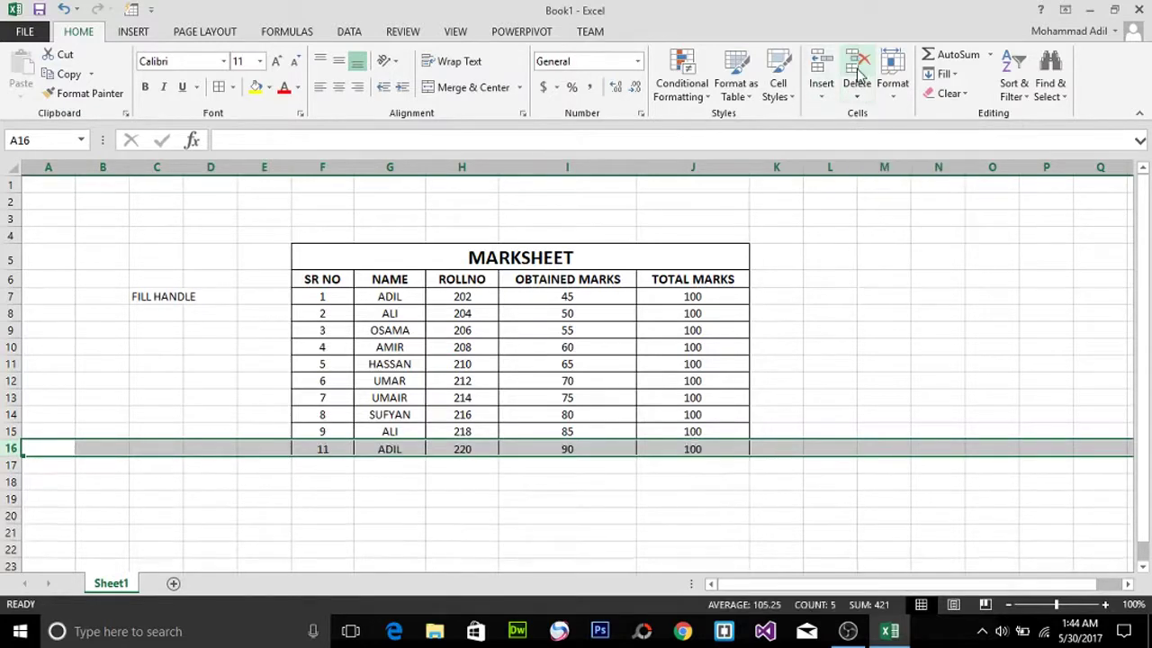
{"action": "left_click", "coordinate": [475, 397]}
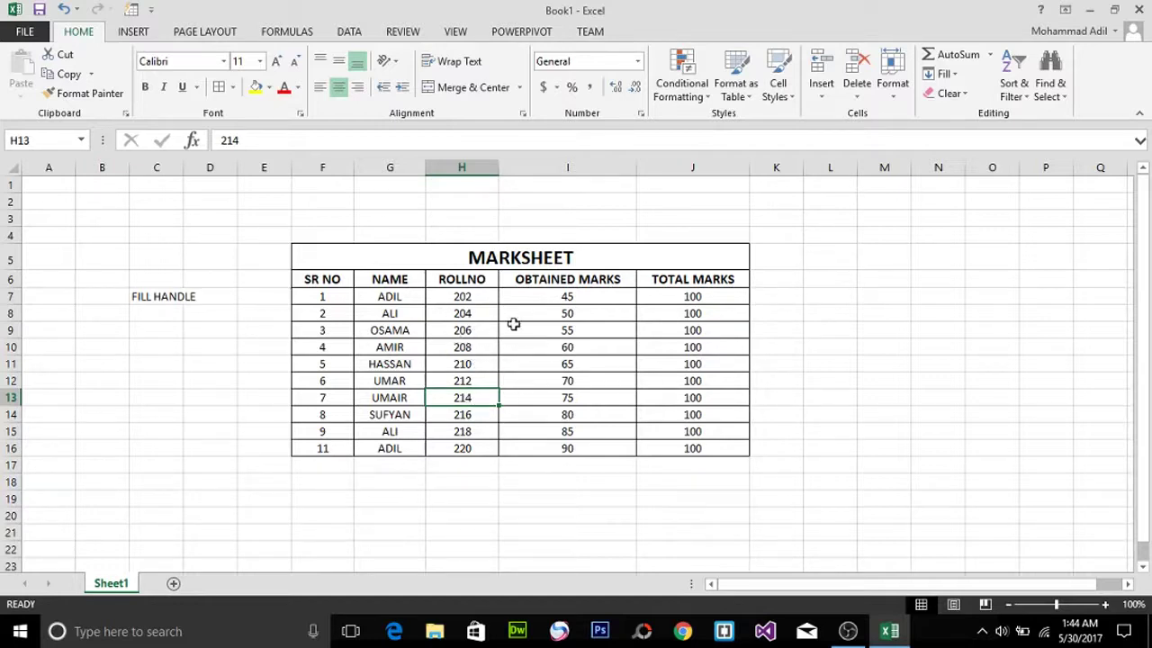
Set the MARKSHEET title's font color to blue and fill its merged cell with yellow
{"action": "left_click", "coordinate": [456, 266]}
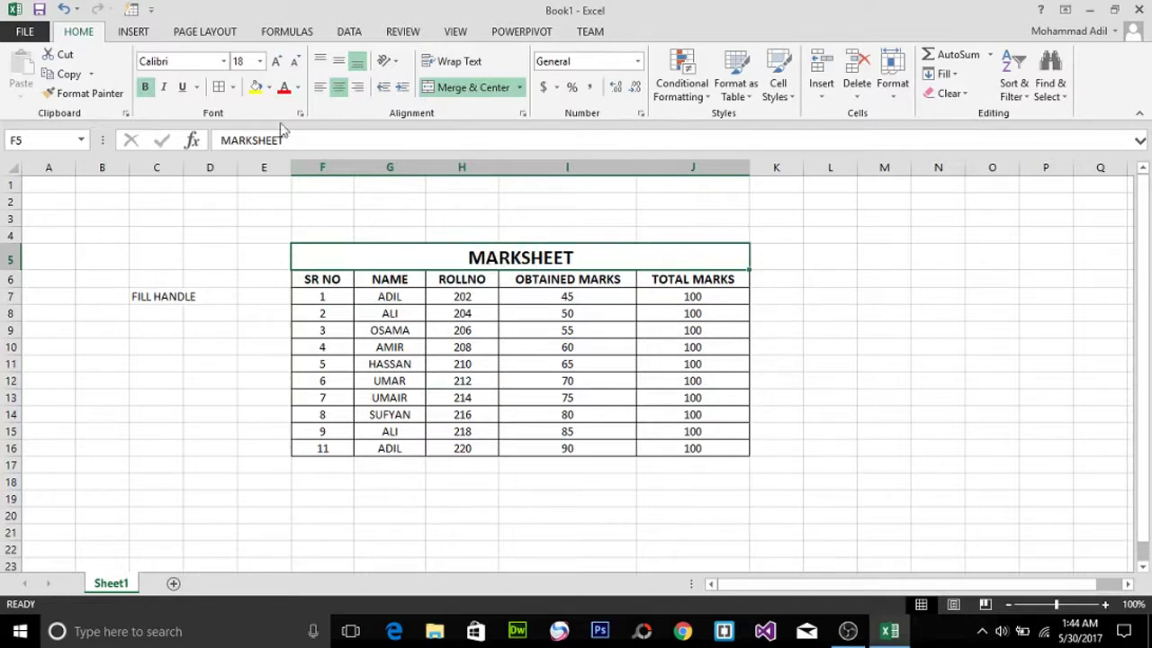
{"action": "left_click", "coordinate": [413, 346]}
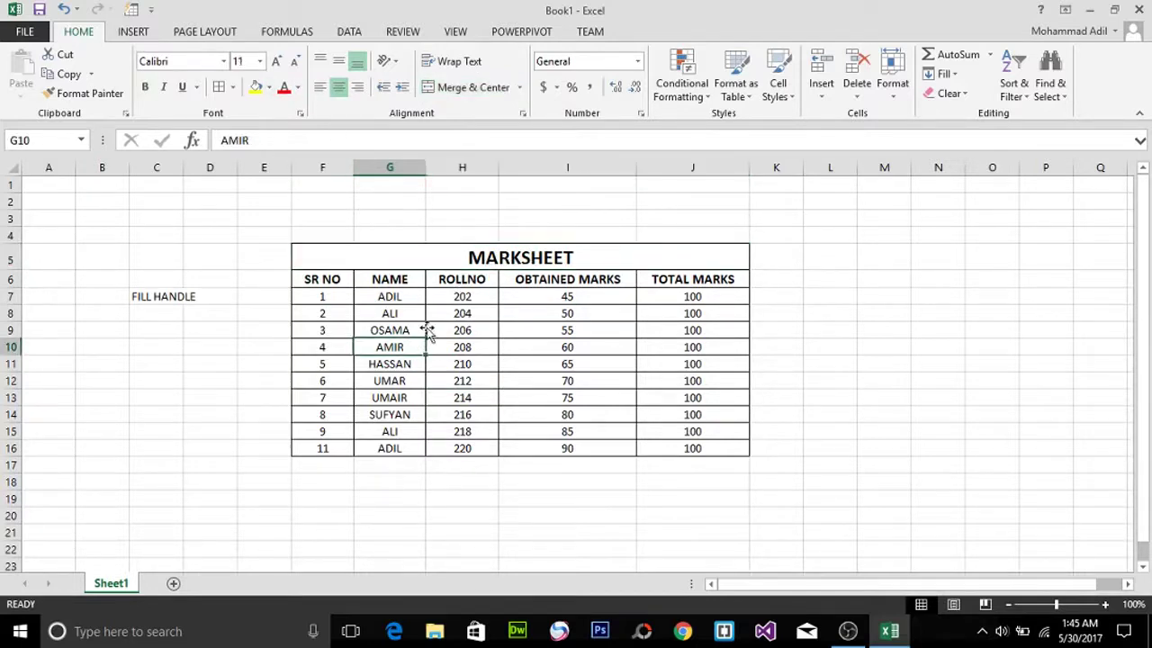
{"action": "left_click", "coordinate": [475, 256]}
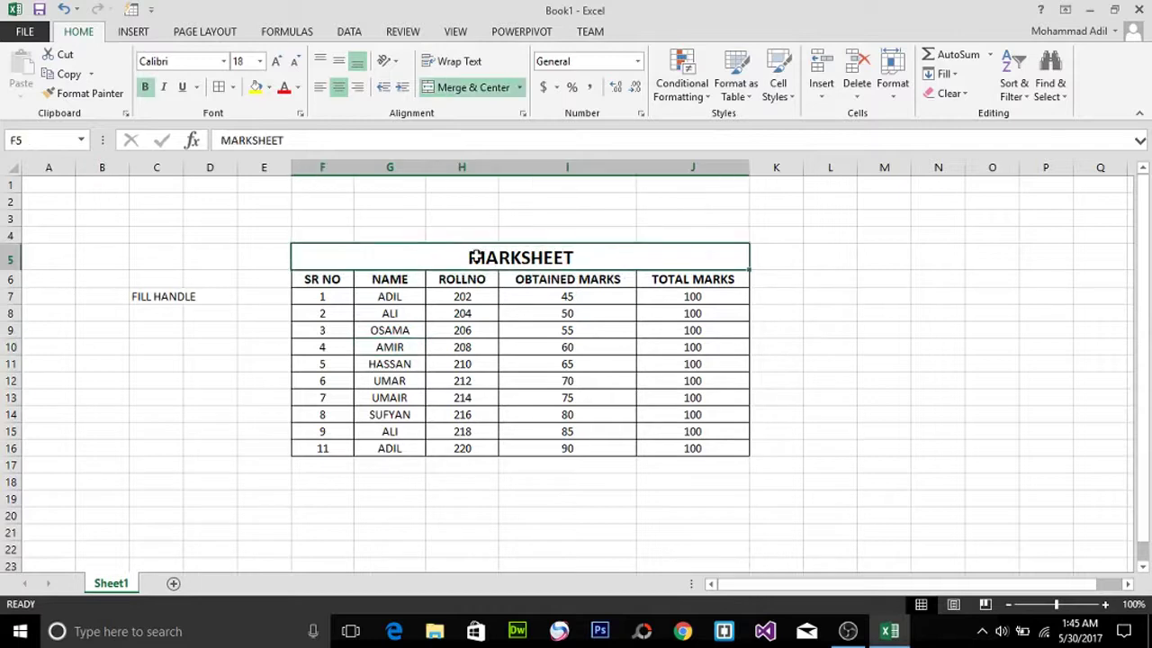
{"action": "left_click", "coordinate": [298, 87]}
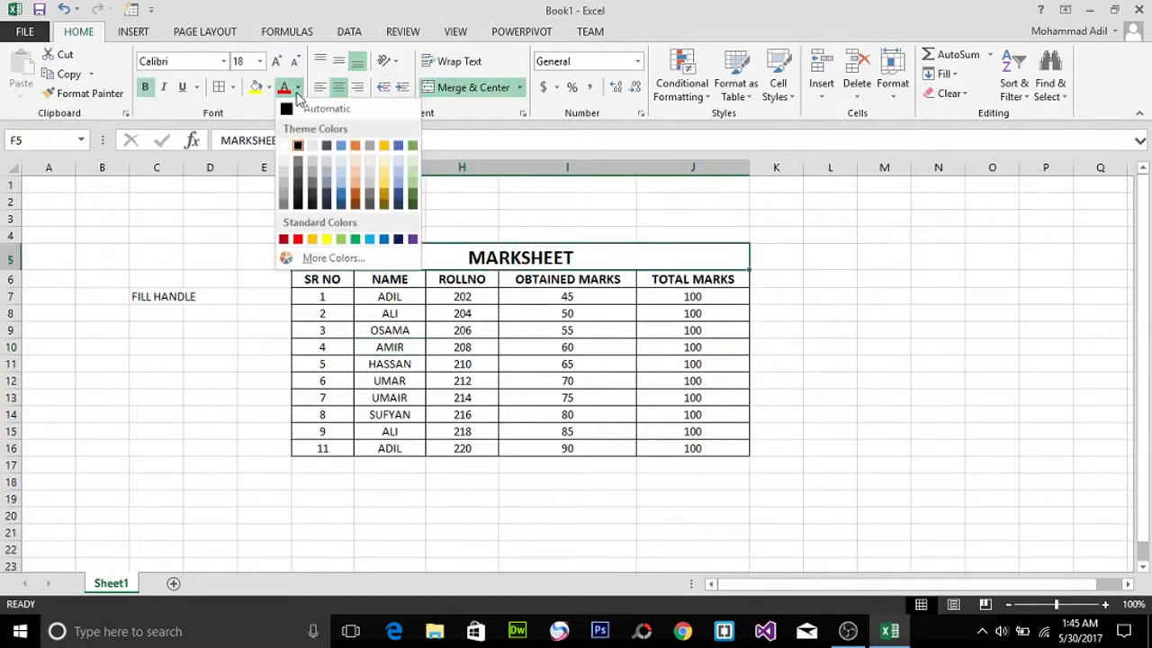
{"action": "left_click", "coordinate": [388, 241]}
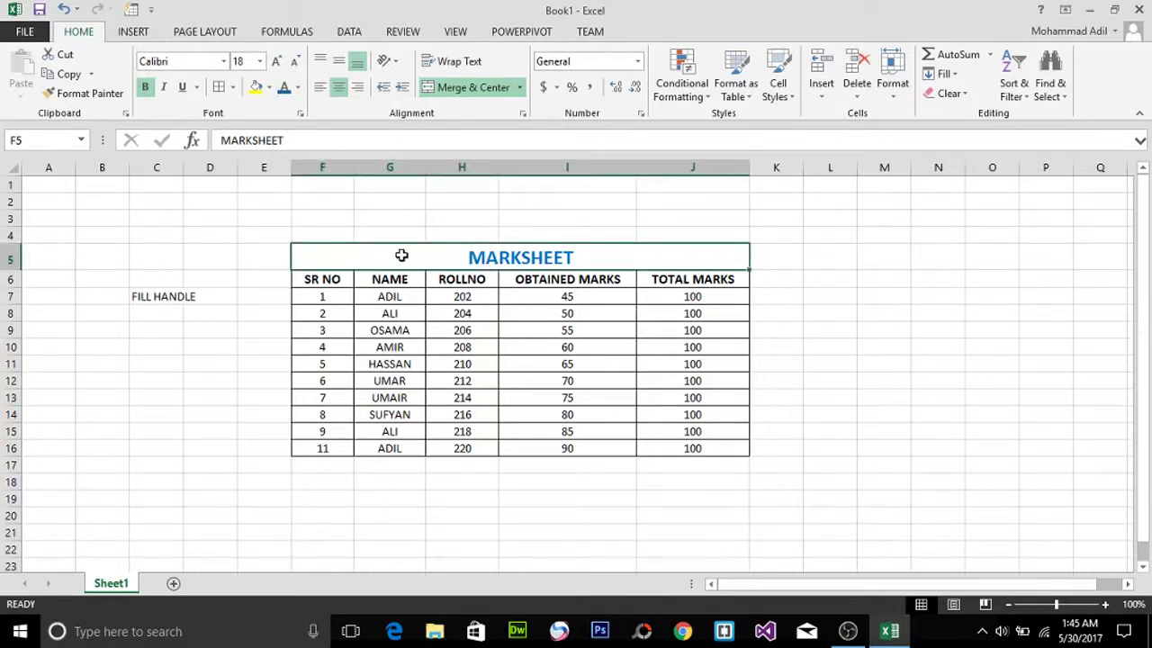
{"action": "left_click", "coordinate": [268, 88]}
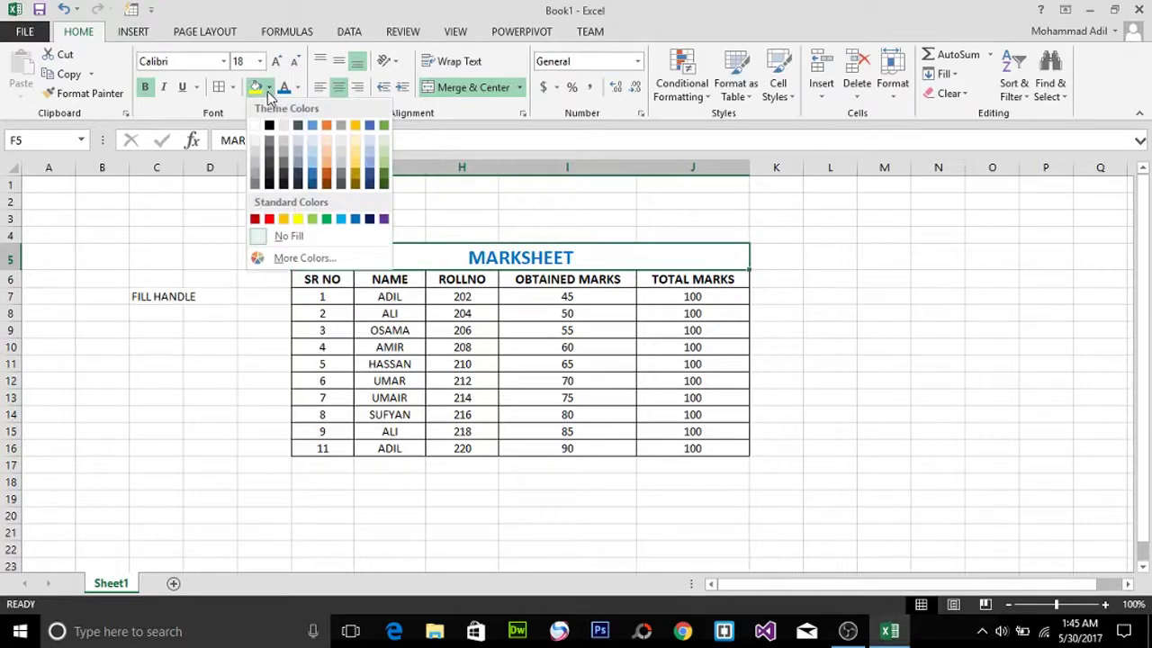
{"action": "left_click", "coordinate": [298, 219]}
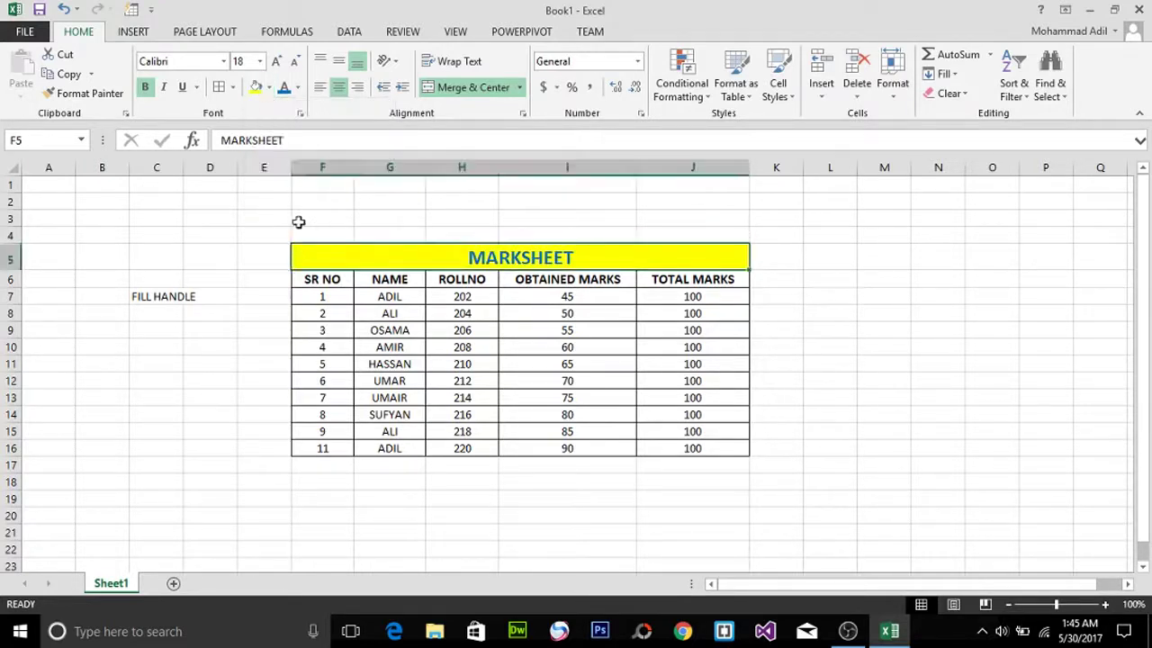
Fill the heading cells F6:J6, from SR NO to TOTAL MARKS, with gray
{"action": "left_click_drag", "start_coordinate": [324, 280], "coordinate": [693, 279]}
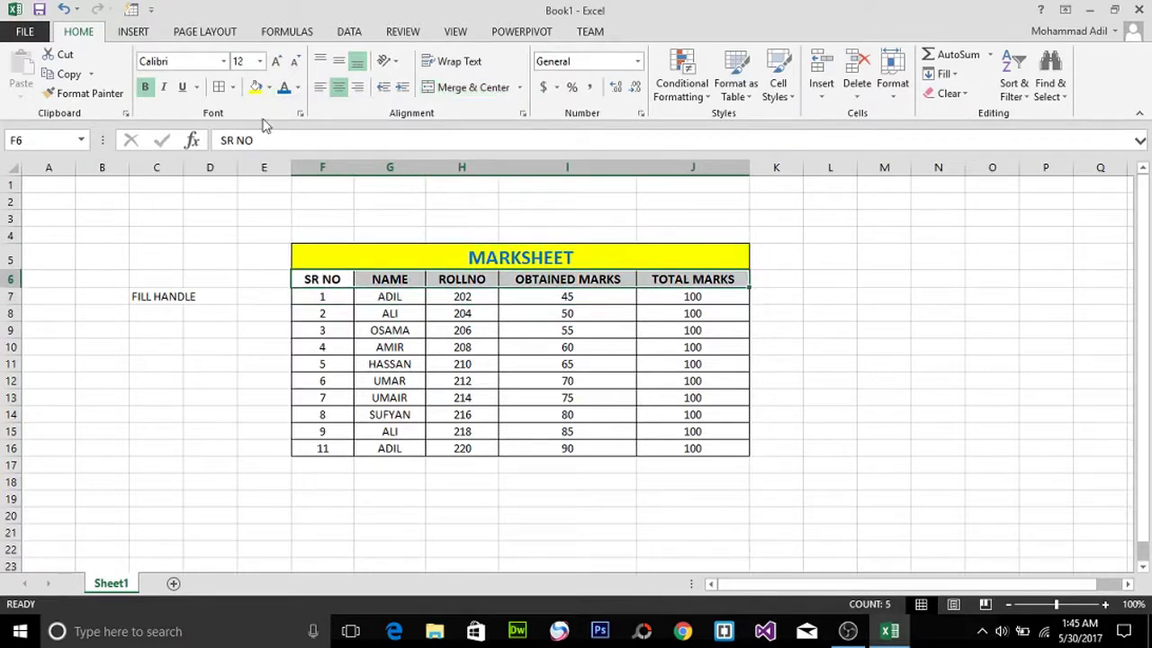
{"action": "left_click", "coordinate": [269, 87]}
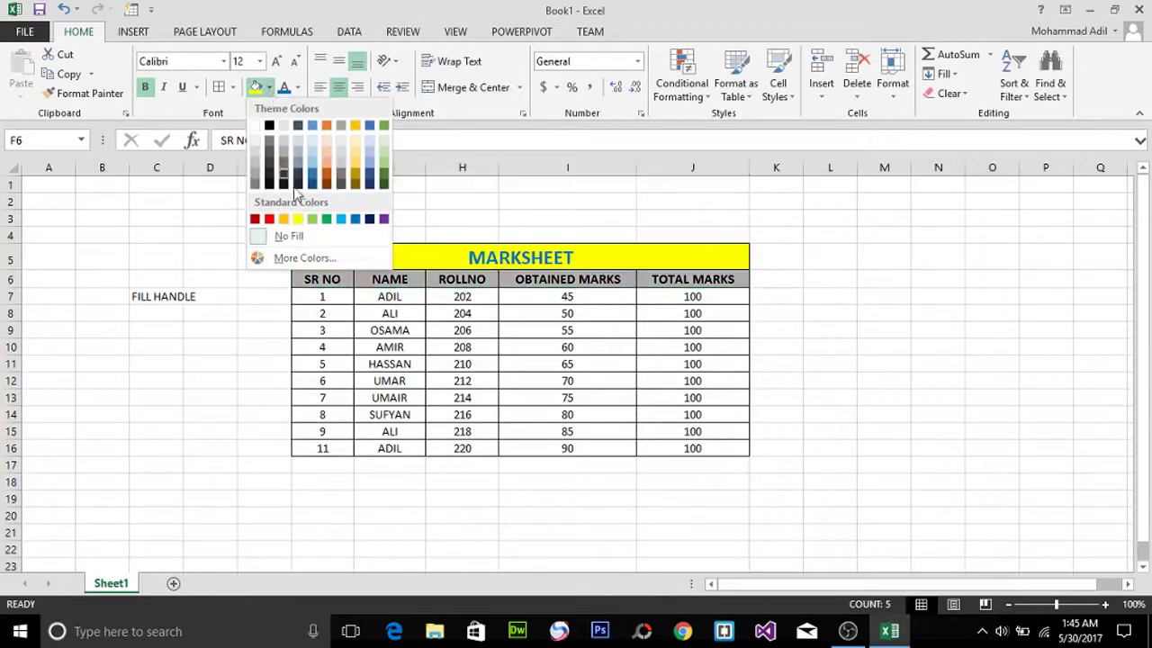
{"action": "left_click", "coordinate": [257, 169]}
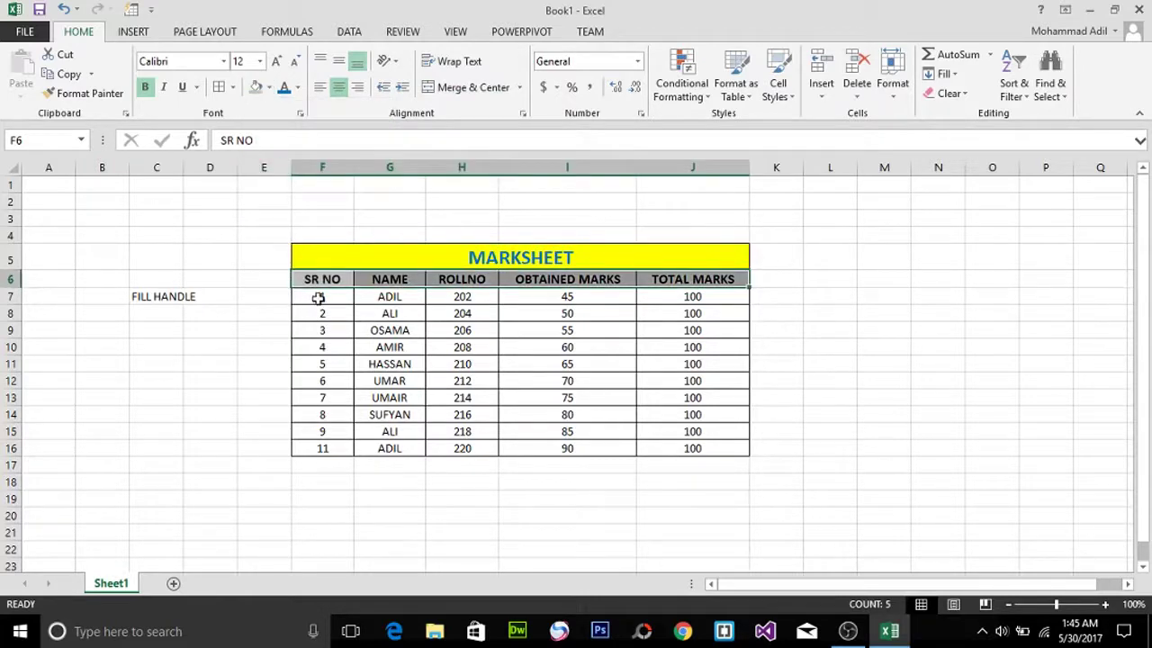
Fill the student data cells F7:J16 with light gold
{"action": "left_click_drag", "start_coordinate": [321, 297], "coordinate": [655, 450]}
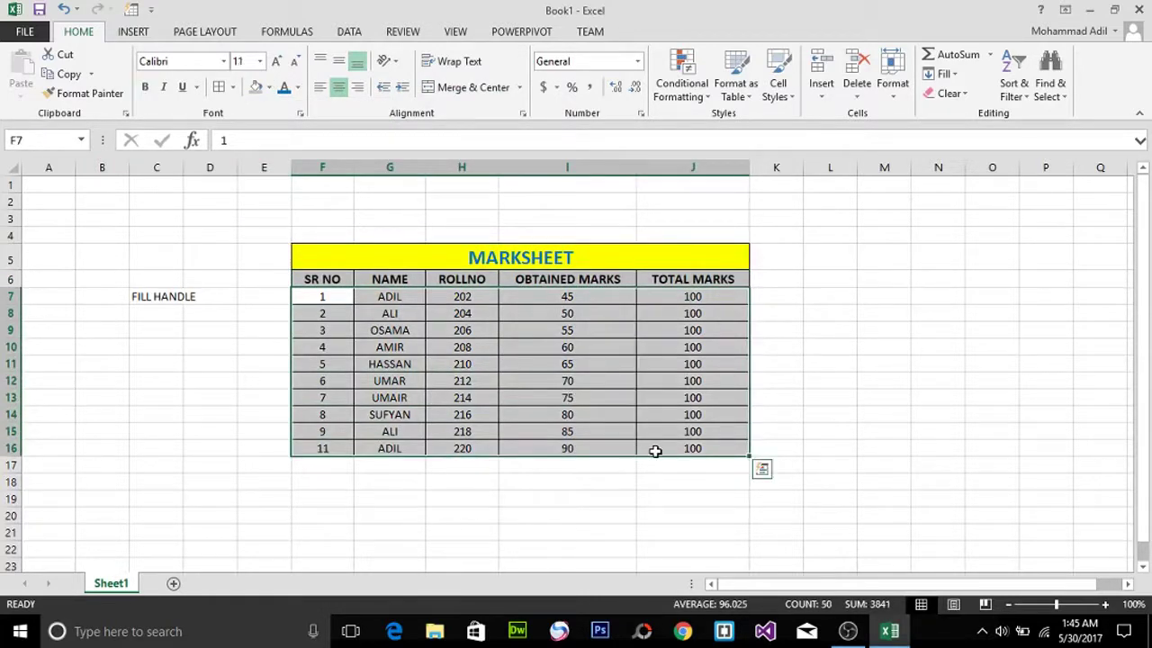
{"action": "left_click", "coordinate": [269, 87]}
{"action": "left_click", "coordinate": [355, 162]}
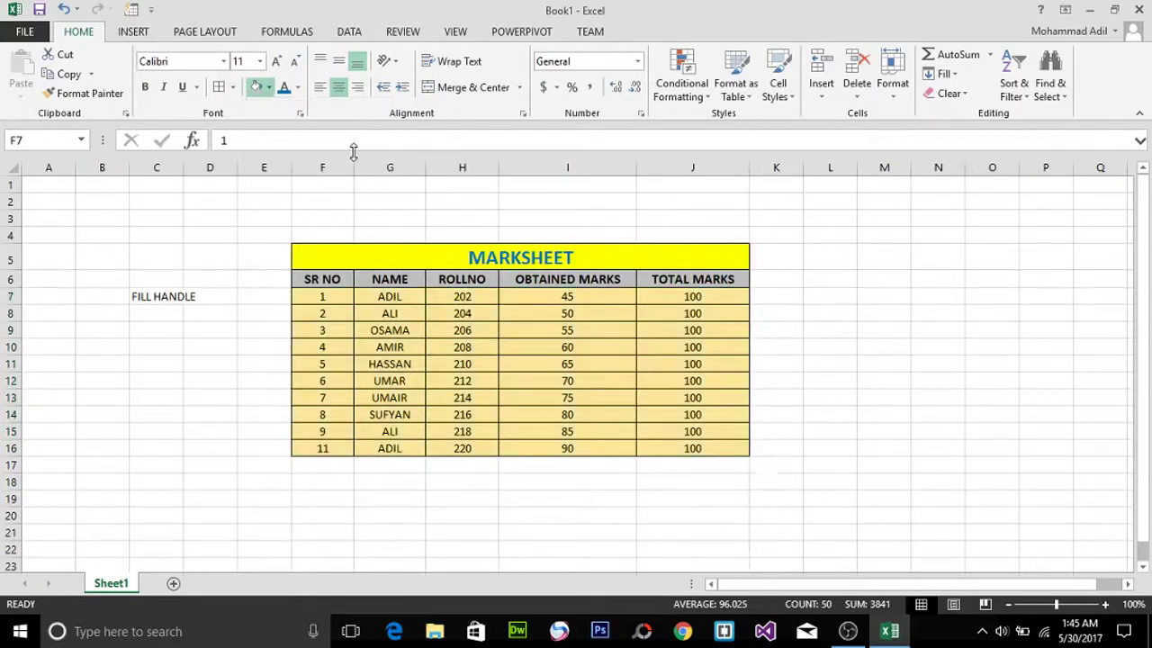
{"action": "left_click", "coordinate": [807, 352]}
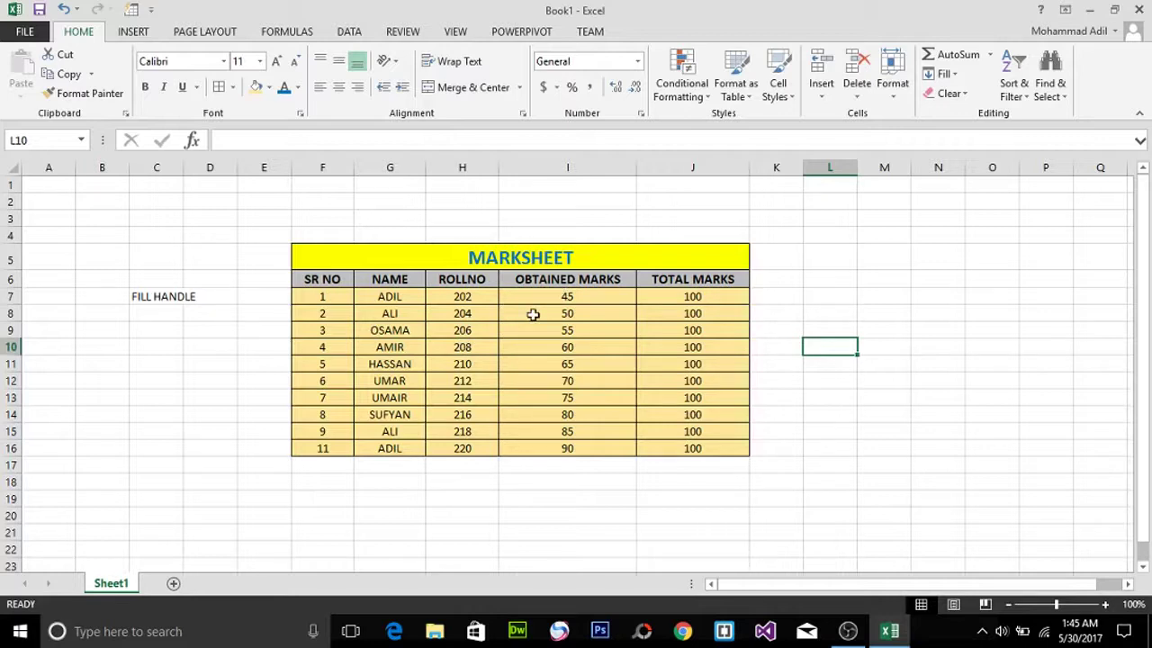
{"action": "left_click", "coordinate": [848, 630]}
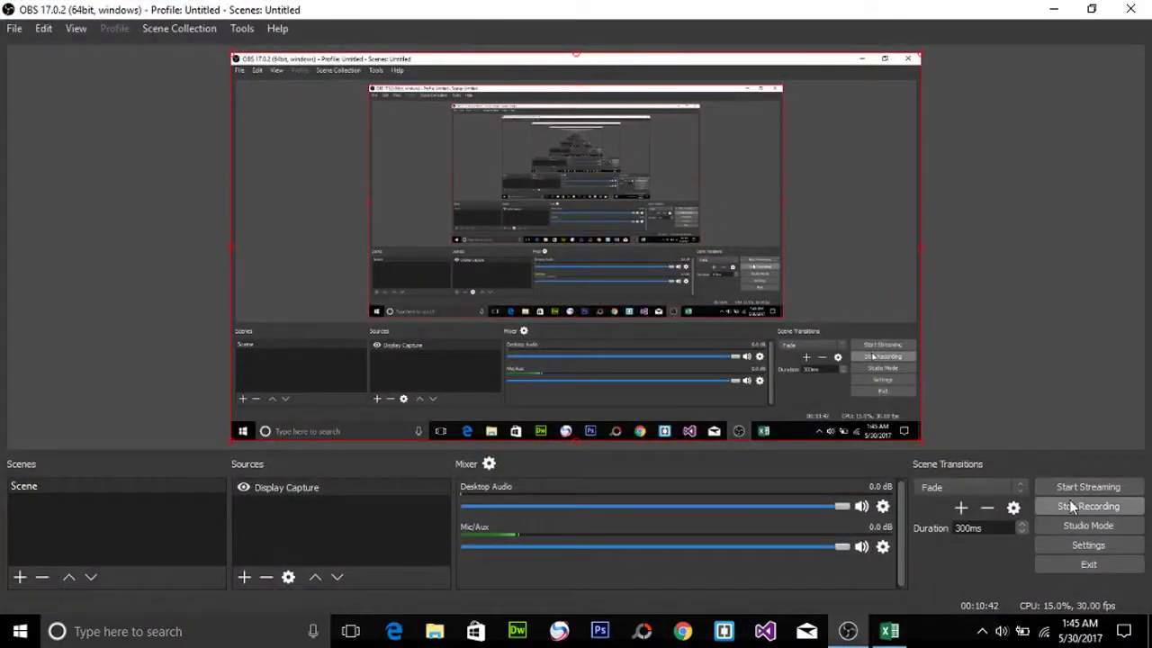